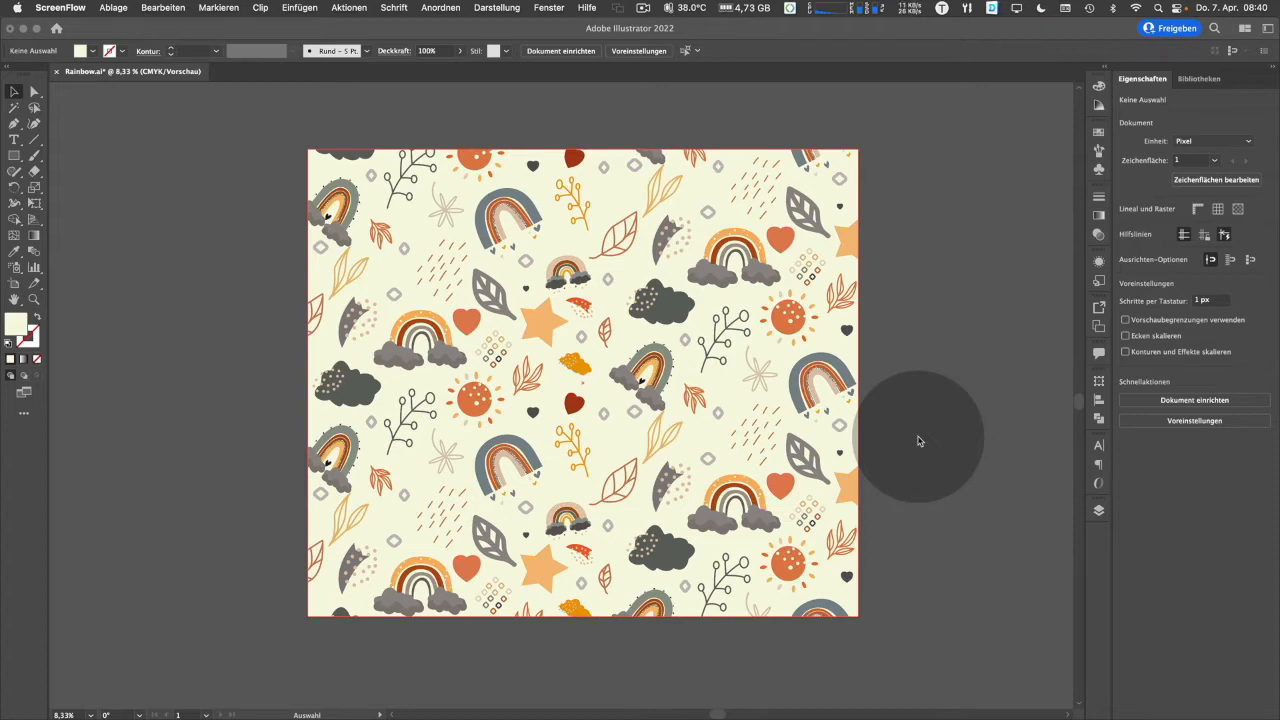
- Start a new document and set its unit of measurement to pixels
click(300, 137)
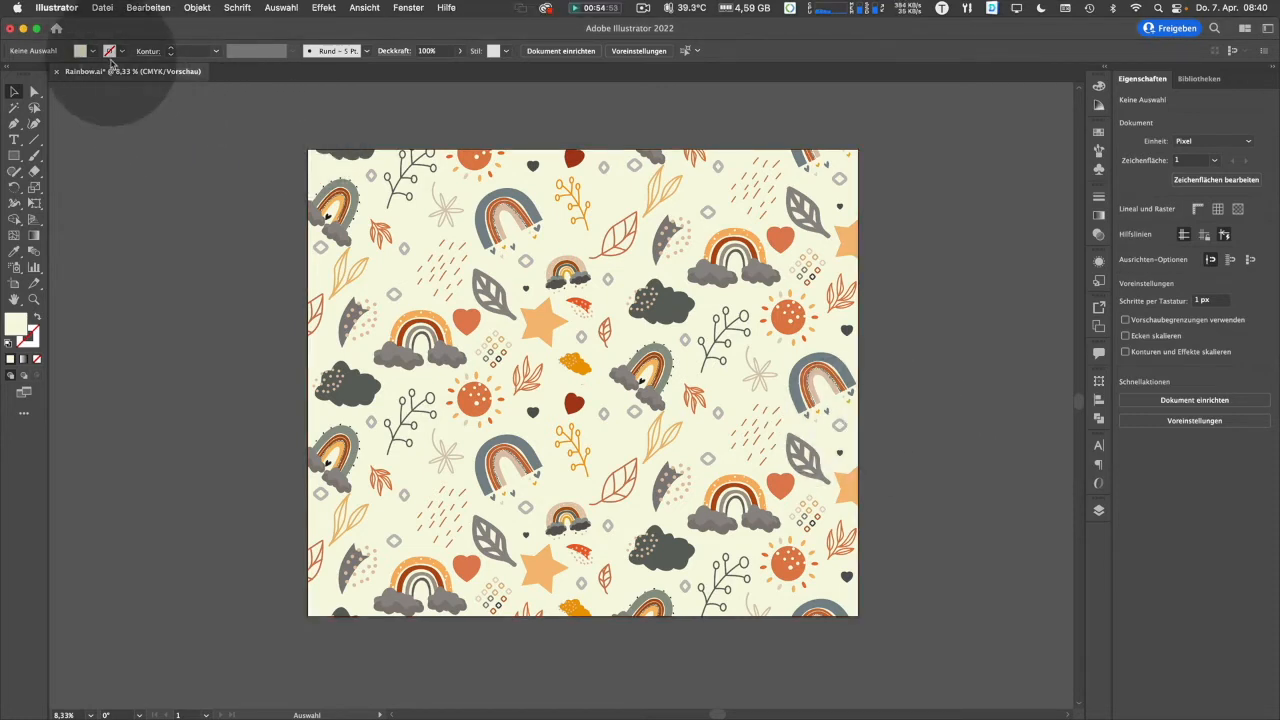
click(103, 9)
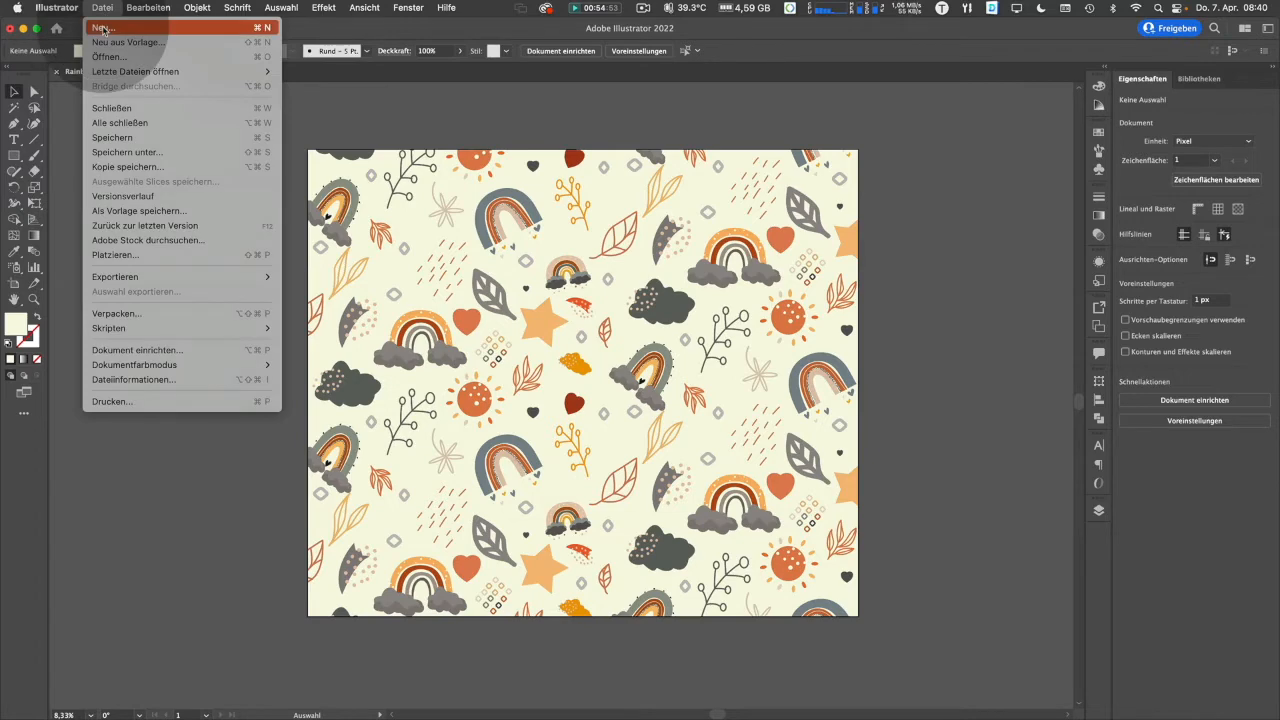
click(100, 25)
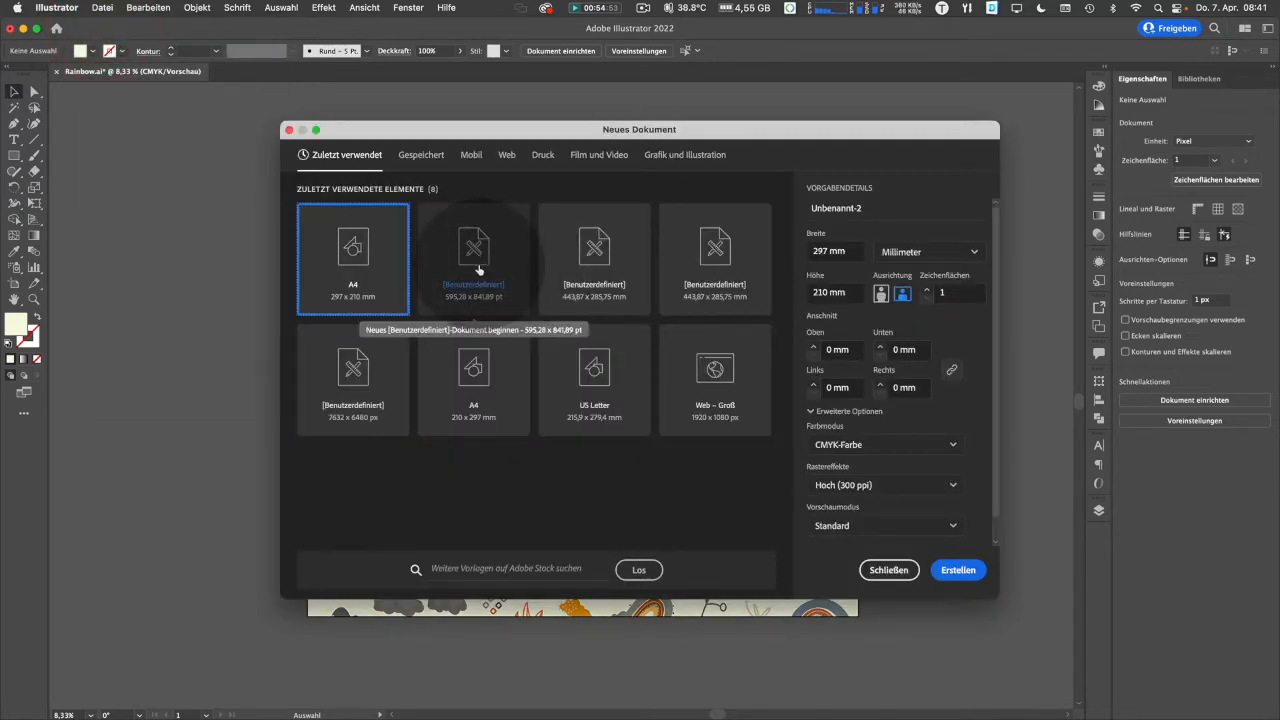
click(908, 255)
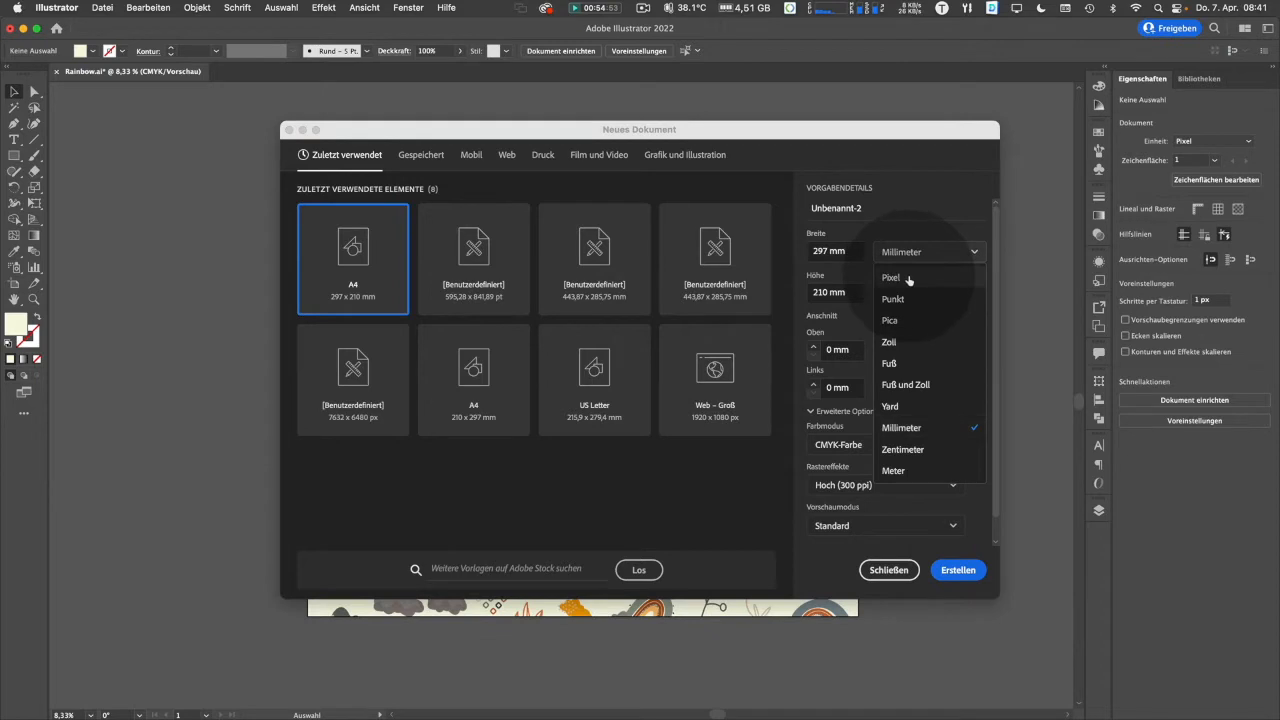
click(910, 278)
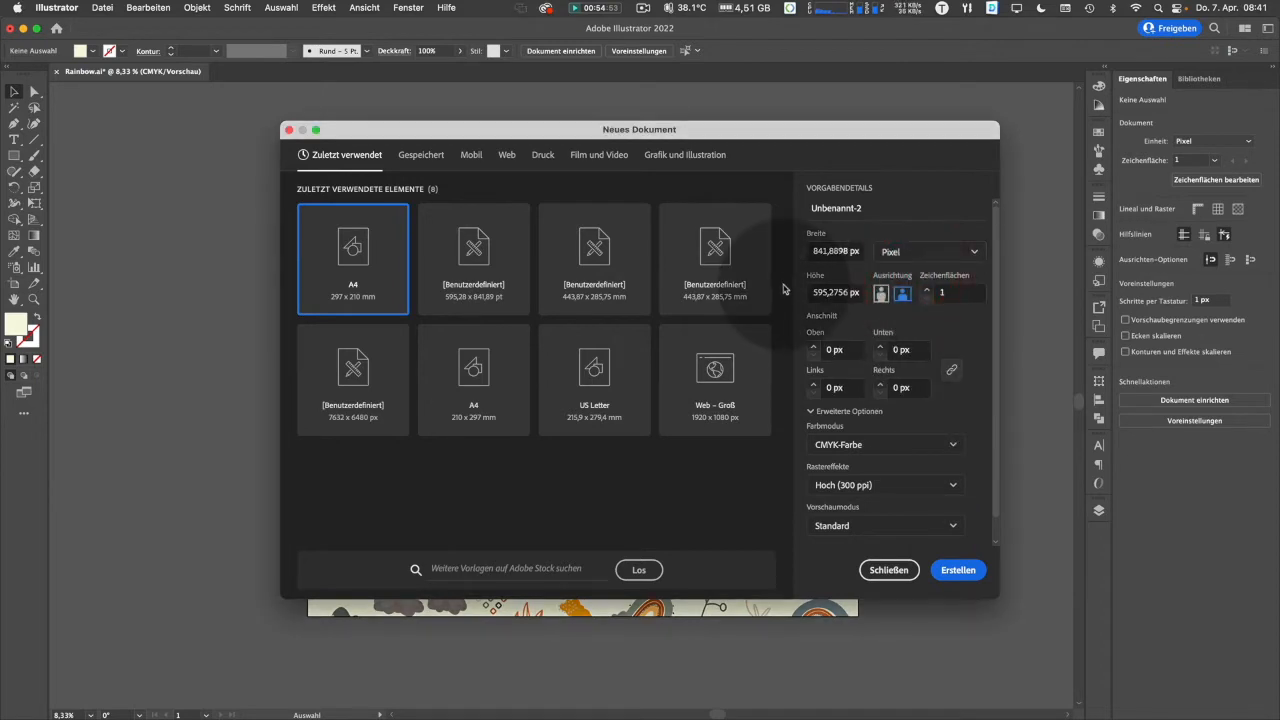
- Set the document to 7632 px wide and 6480 px high and create it
click(831, 255)
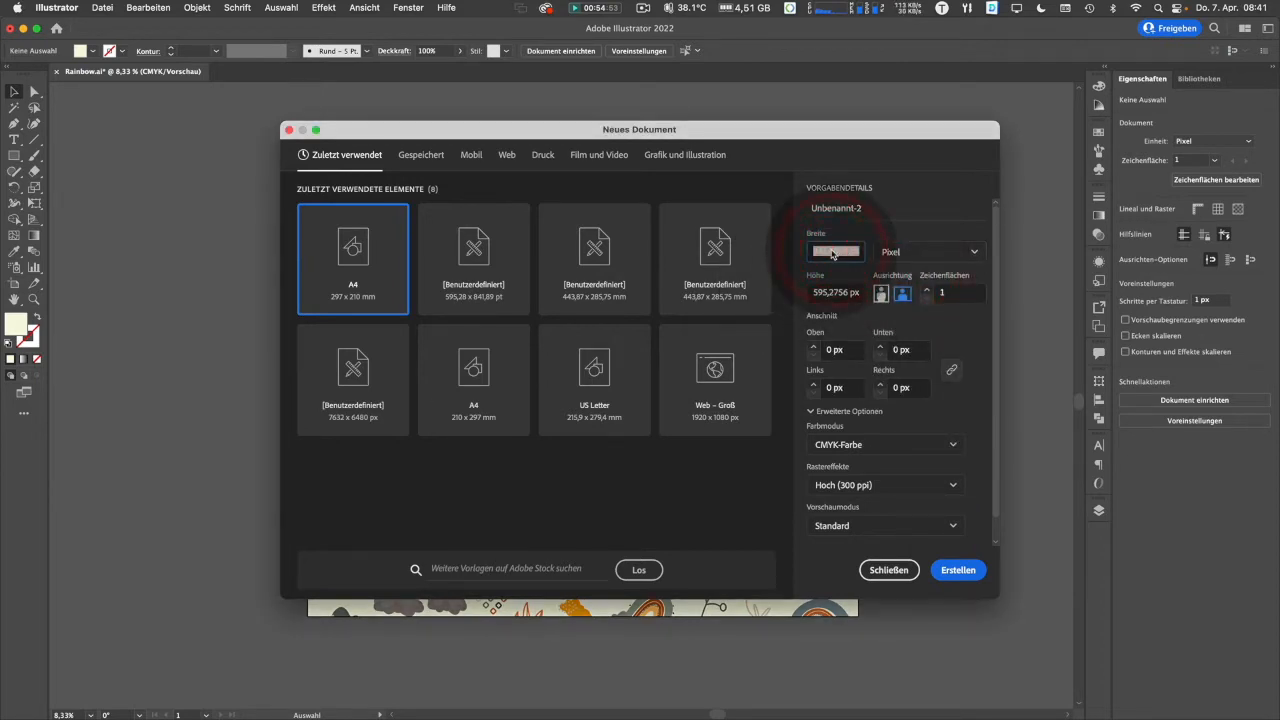
text(7632)
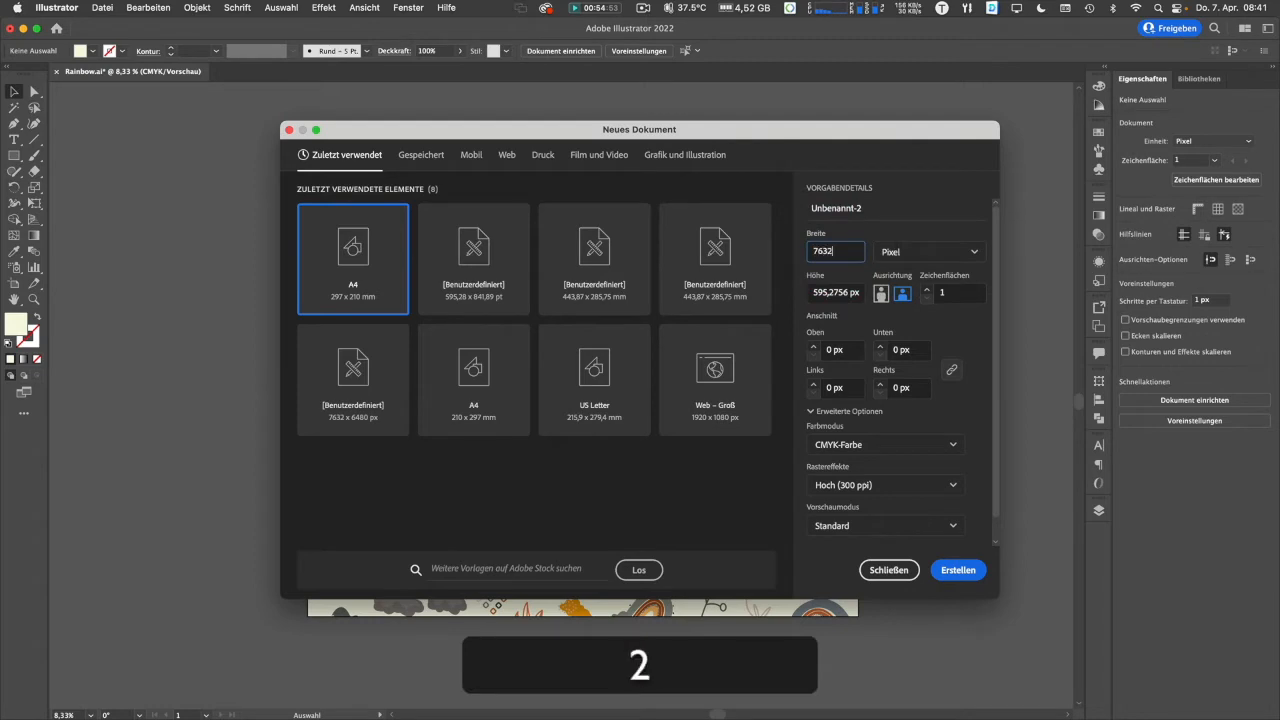
click(838, 294)
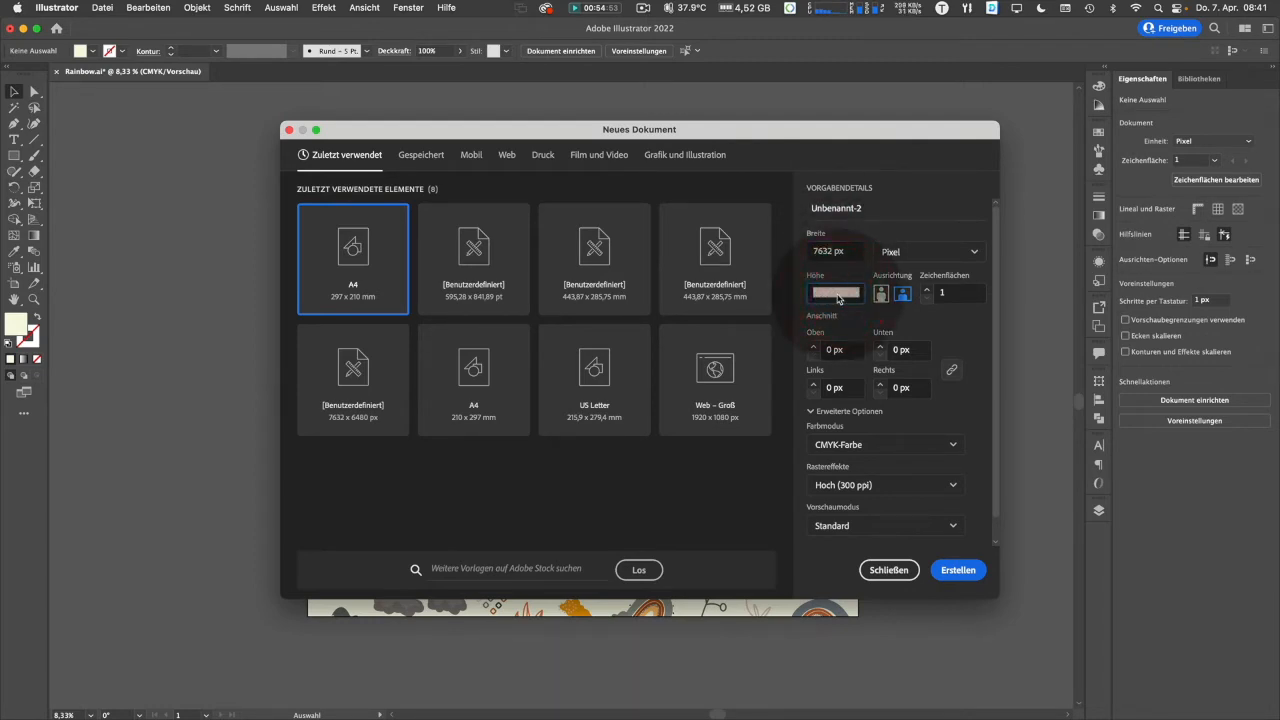
text(6480)
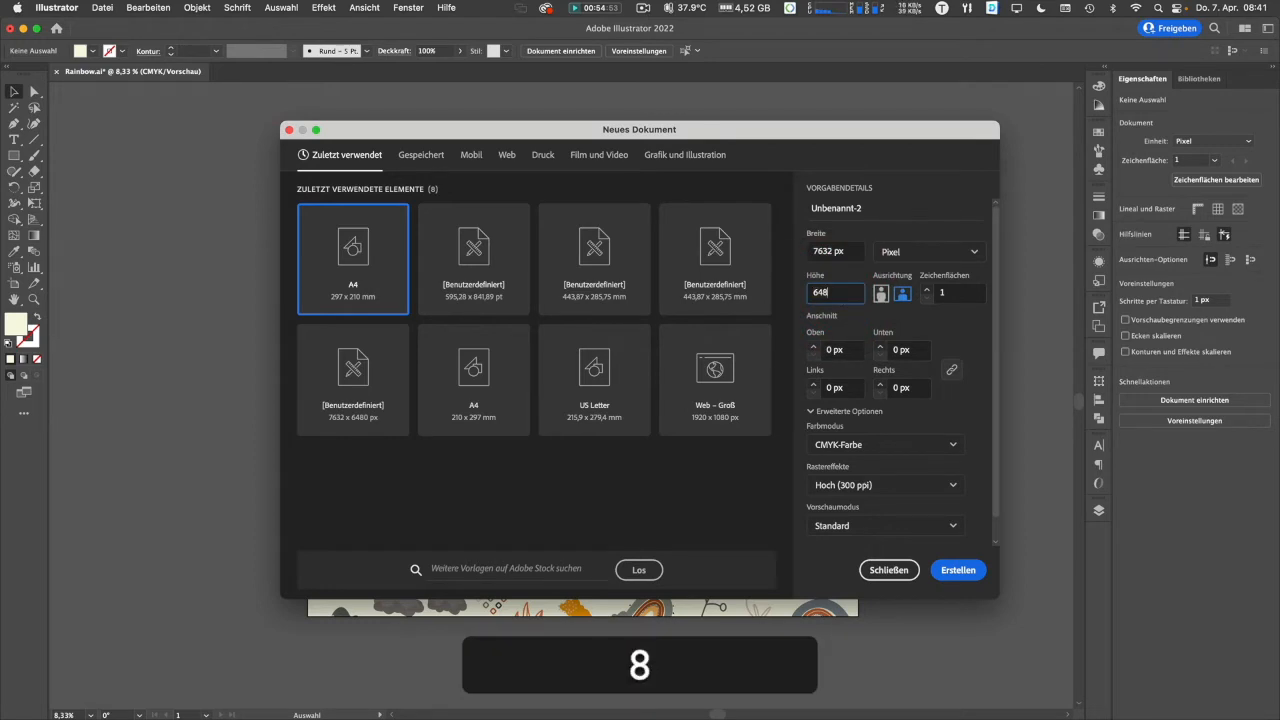
click(852, 251)
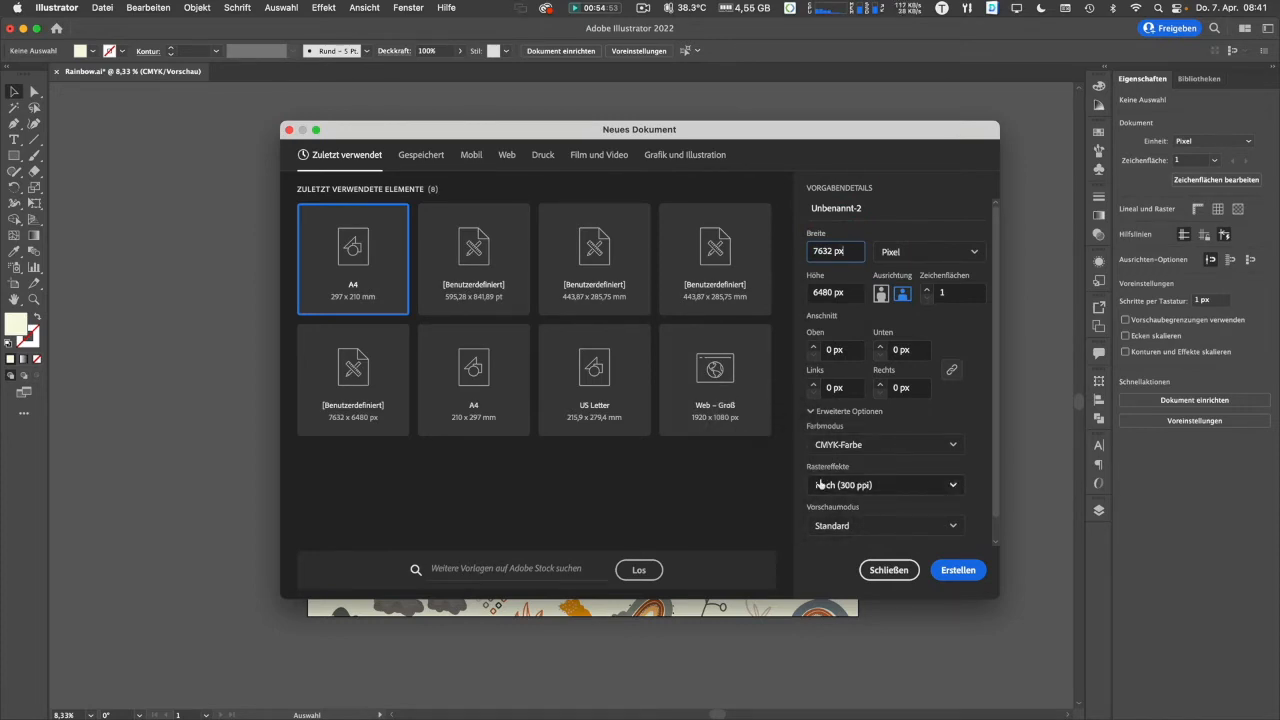
click(748, 484)
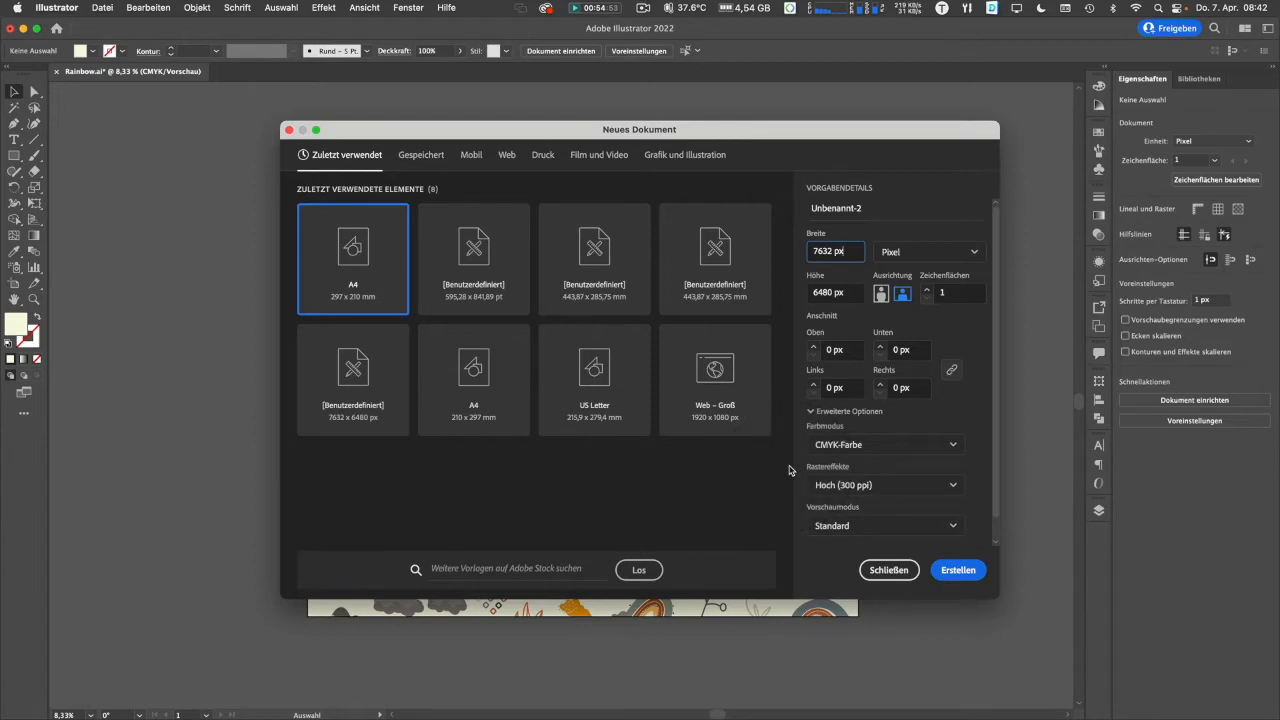
click(958, 571)
click(660, 499)
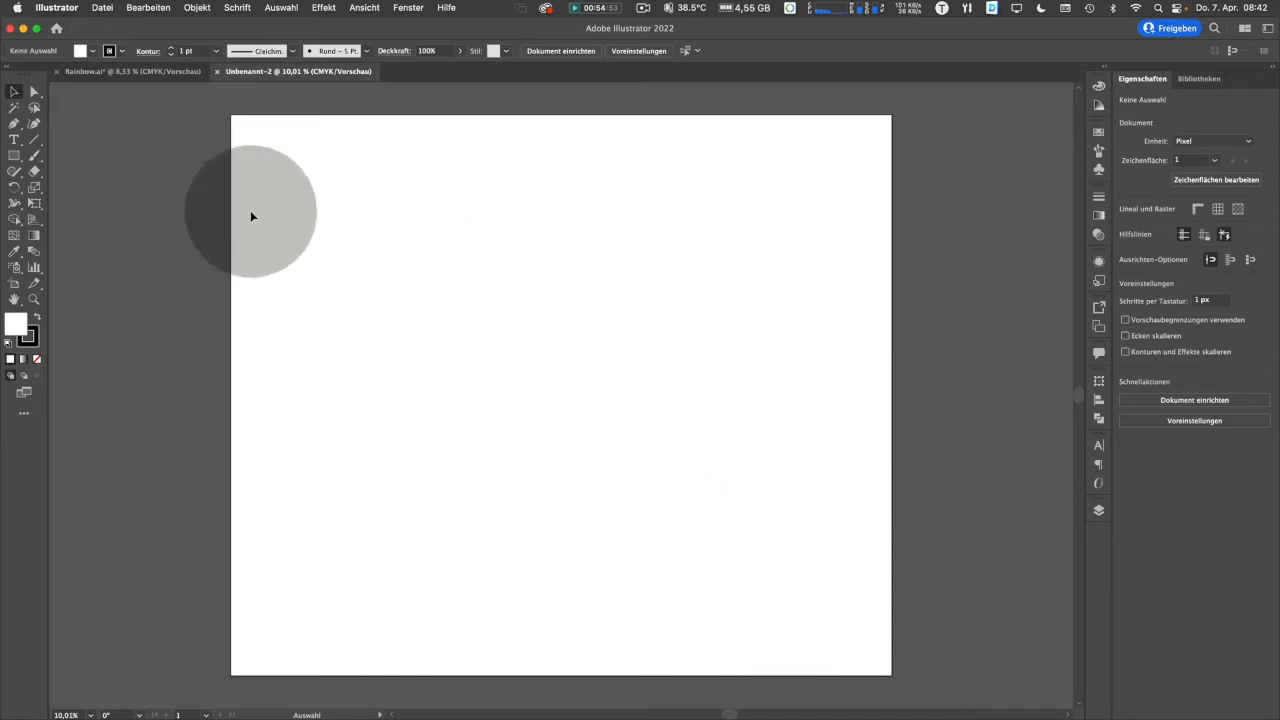
- Start placing files and preview the images Rainbow_1.png through Rainbow_7.png in the Rainbow folder
click(101, 8)
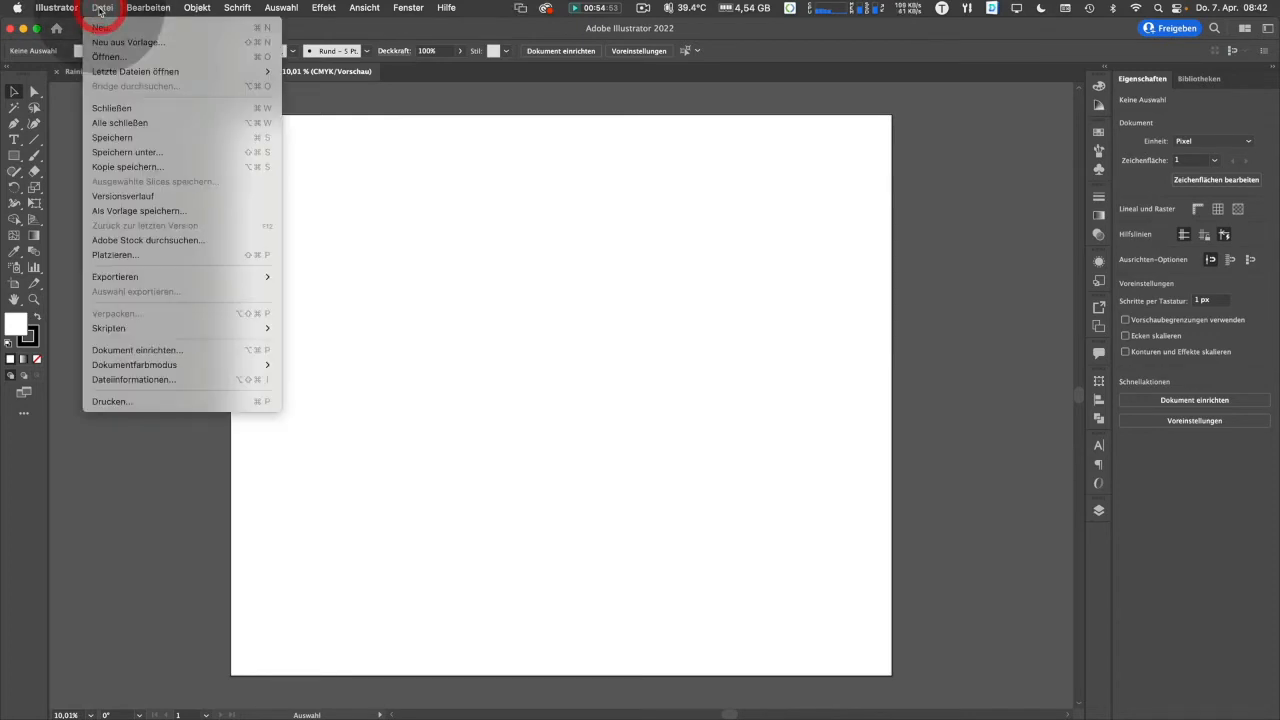
click(111, 256)
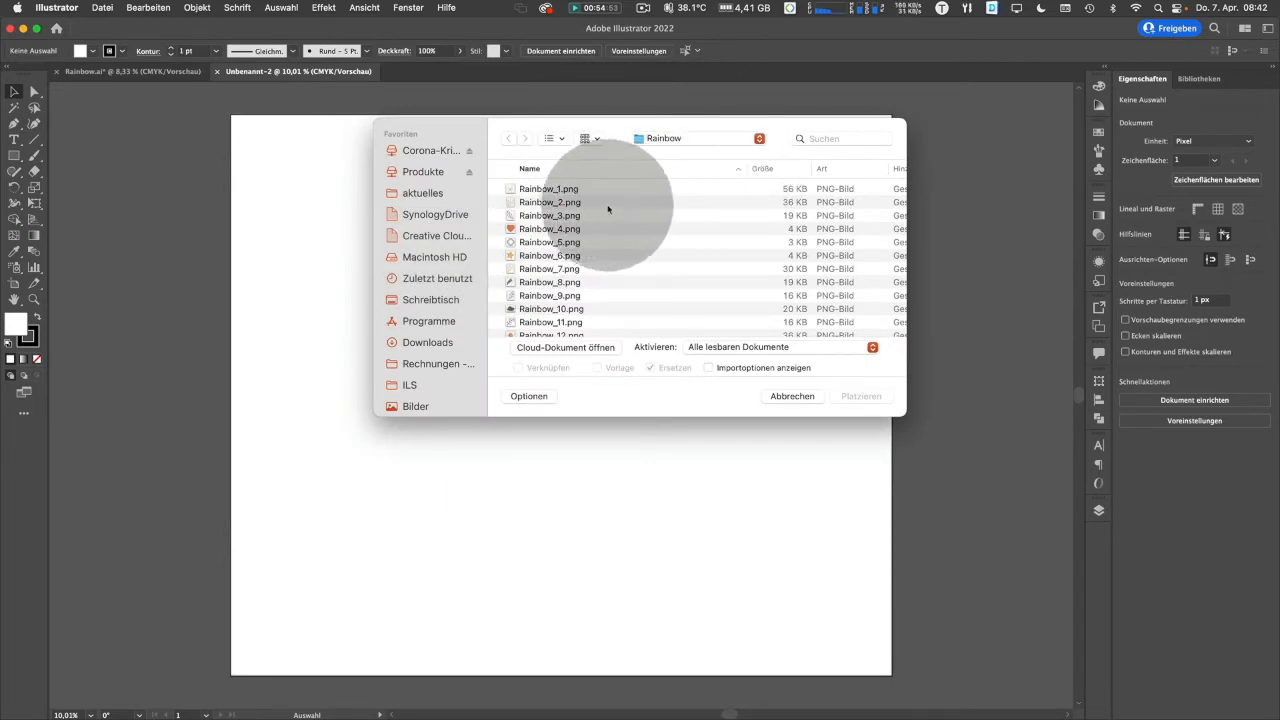
click(558, 189)
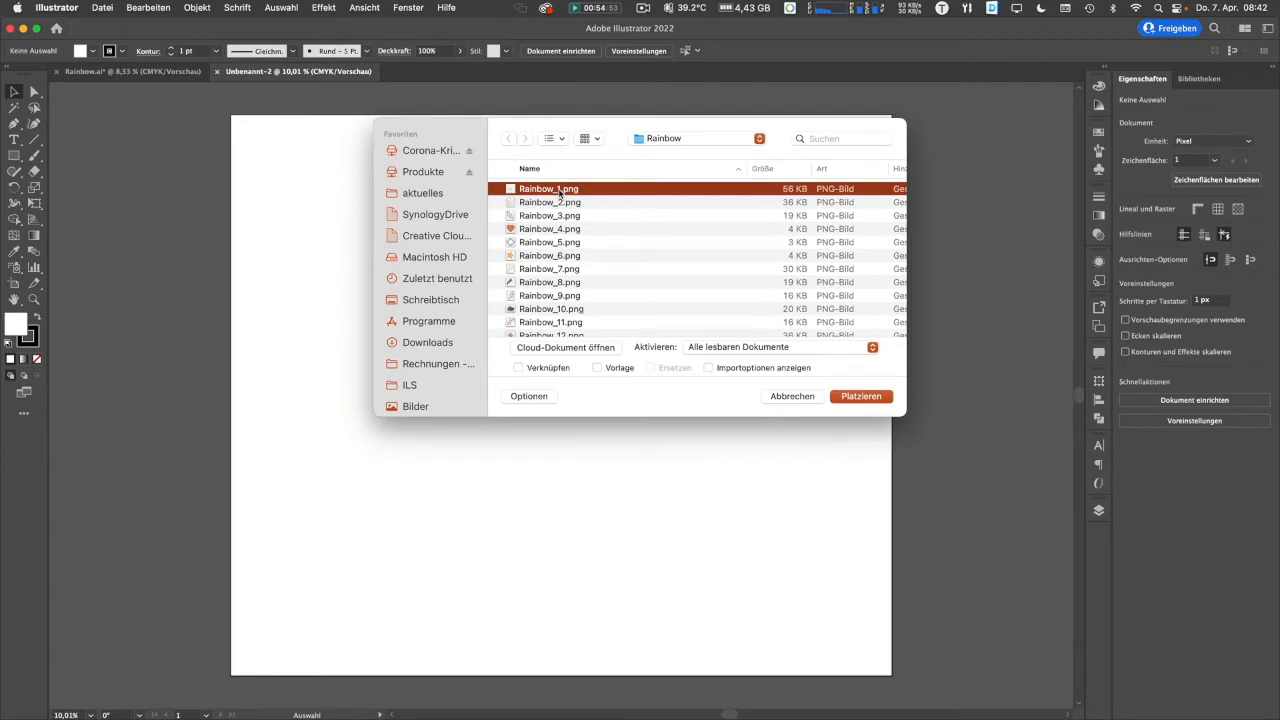
key(space)
key(Down)
key(Down)
key(Down)
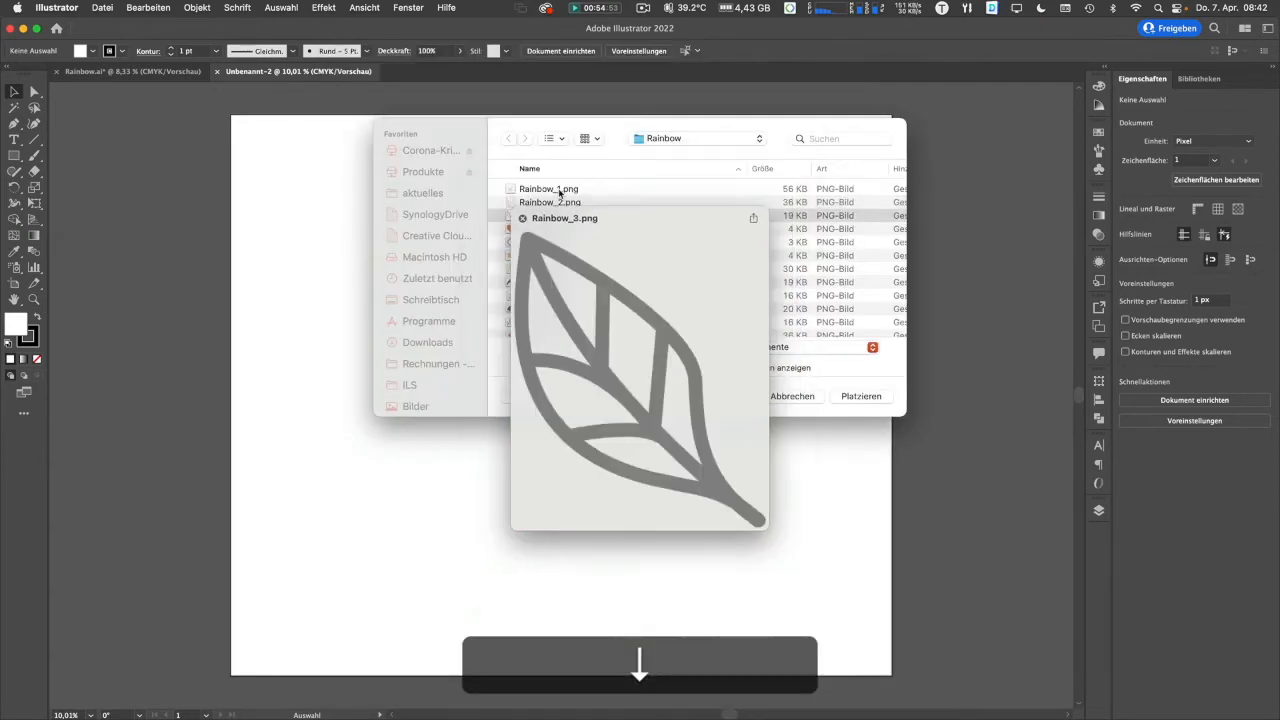
key(Down)
key(Down)
key(Down)
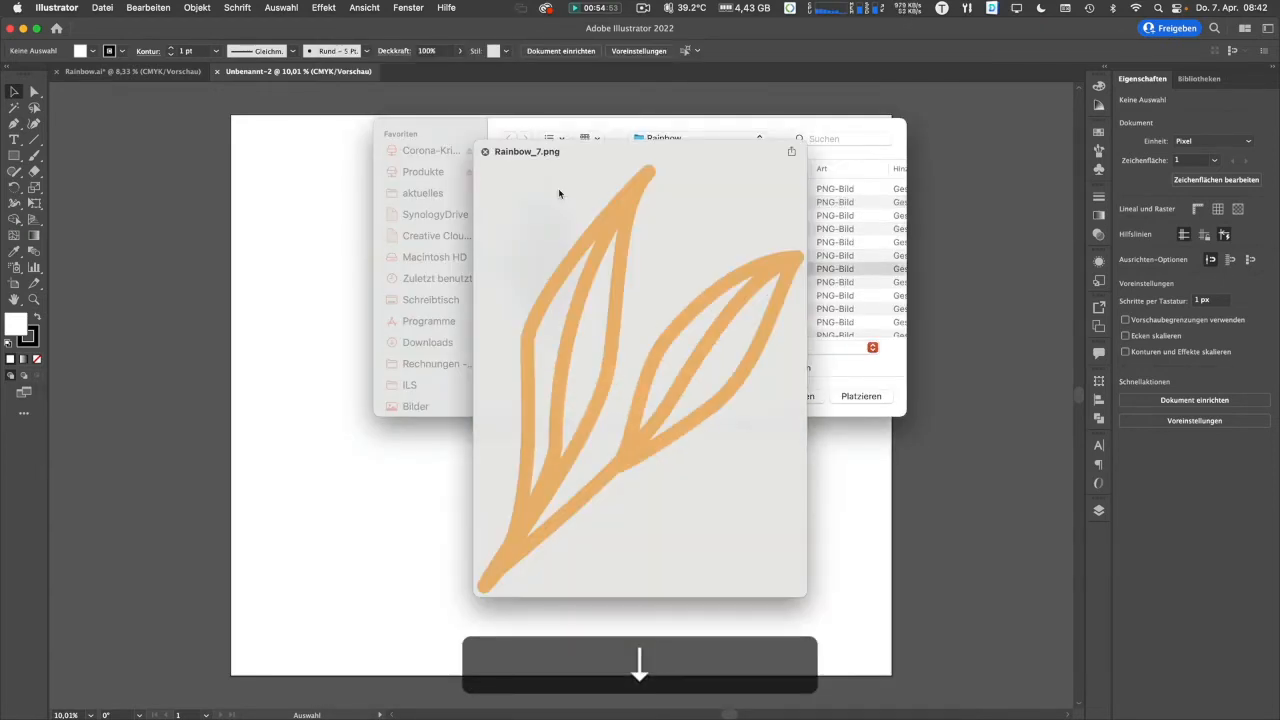
key(space)
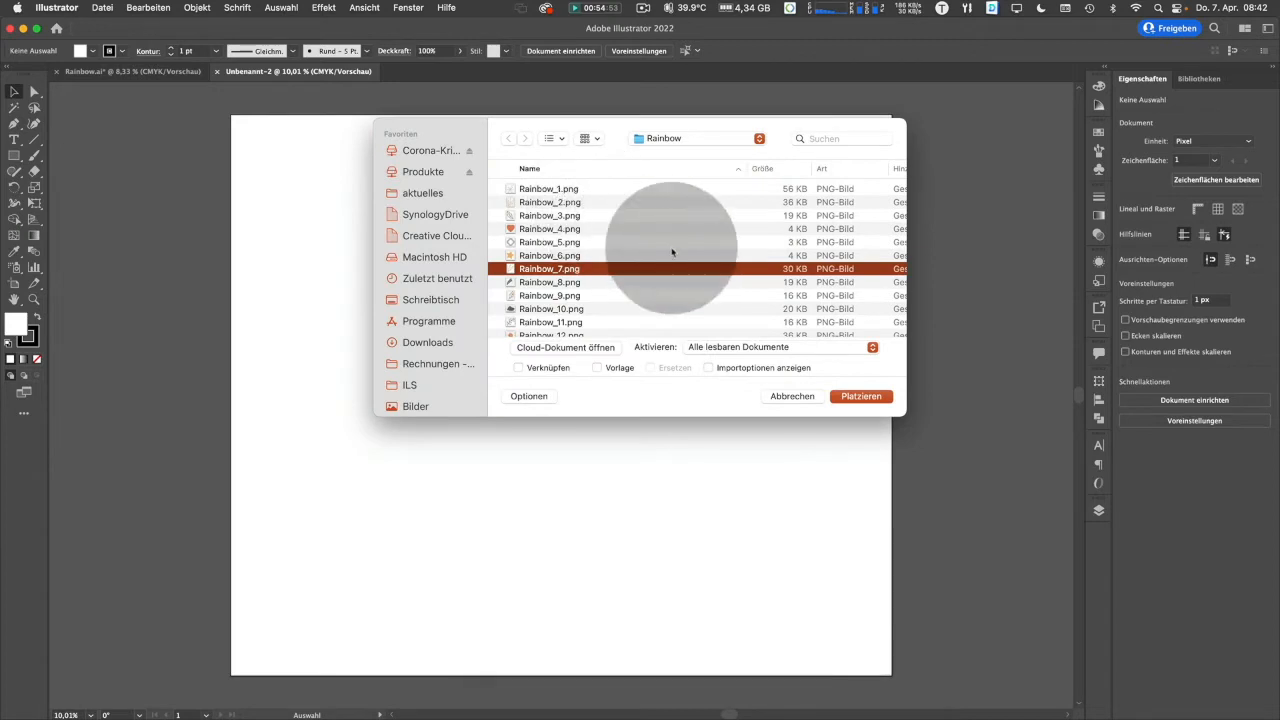
- Select Rainbow_1.png through Rainbow_20.png and load them for placing as embedded images, with linking turned off
click(655, 190)
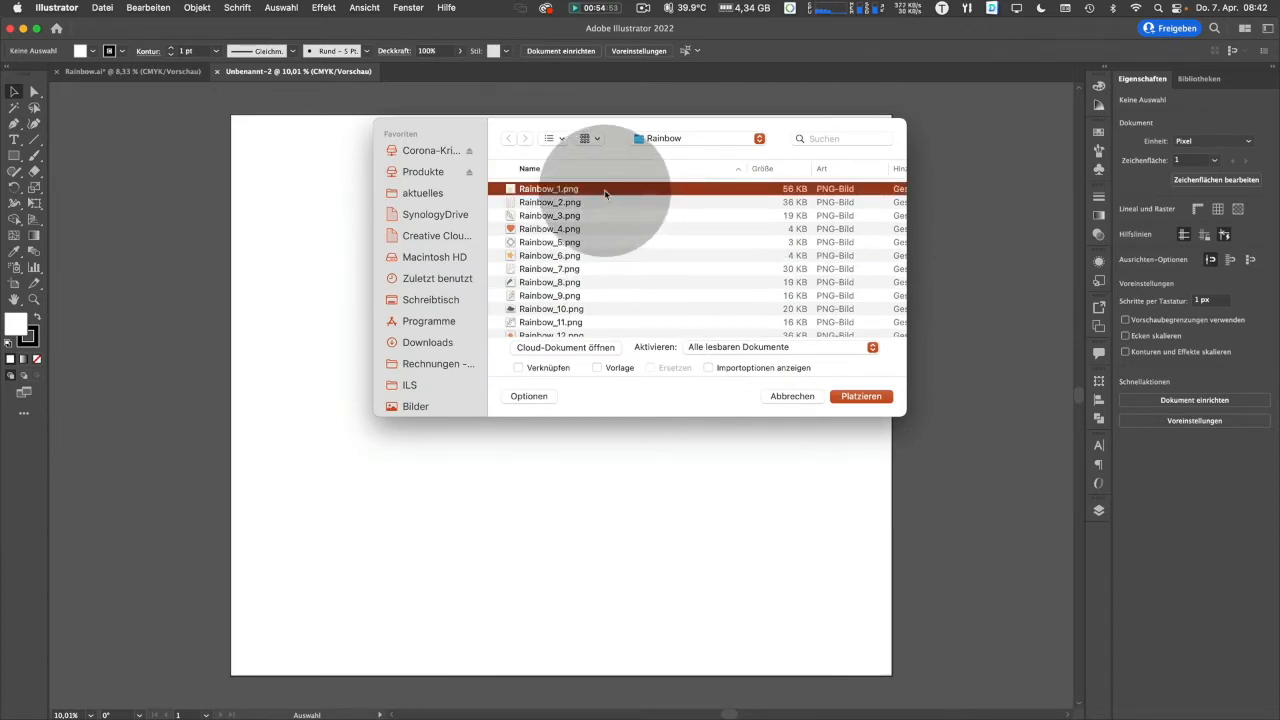
shift+click(608, 296)
drag(608, 308, 616, 367)
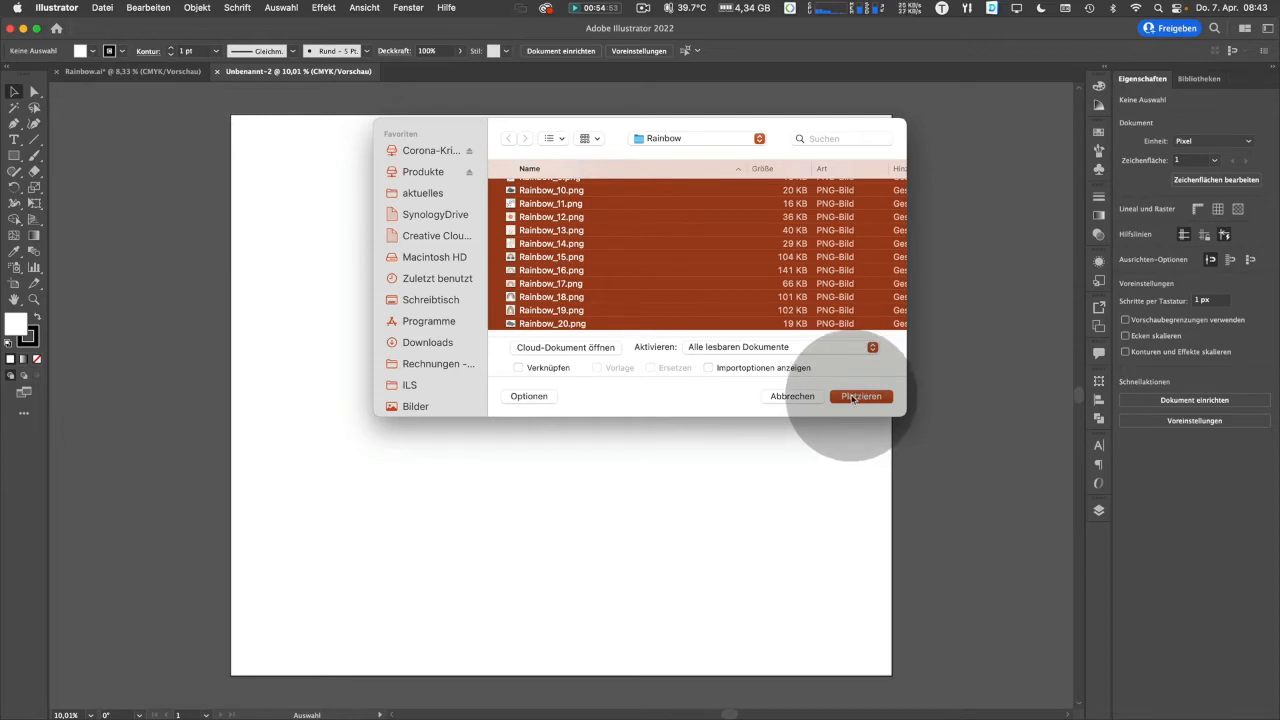
click(536, 370)
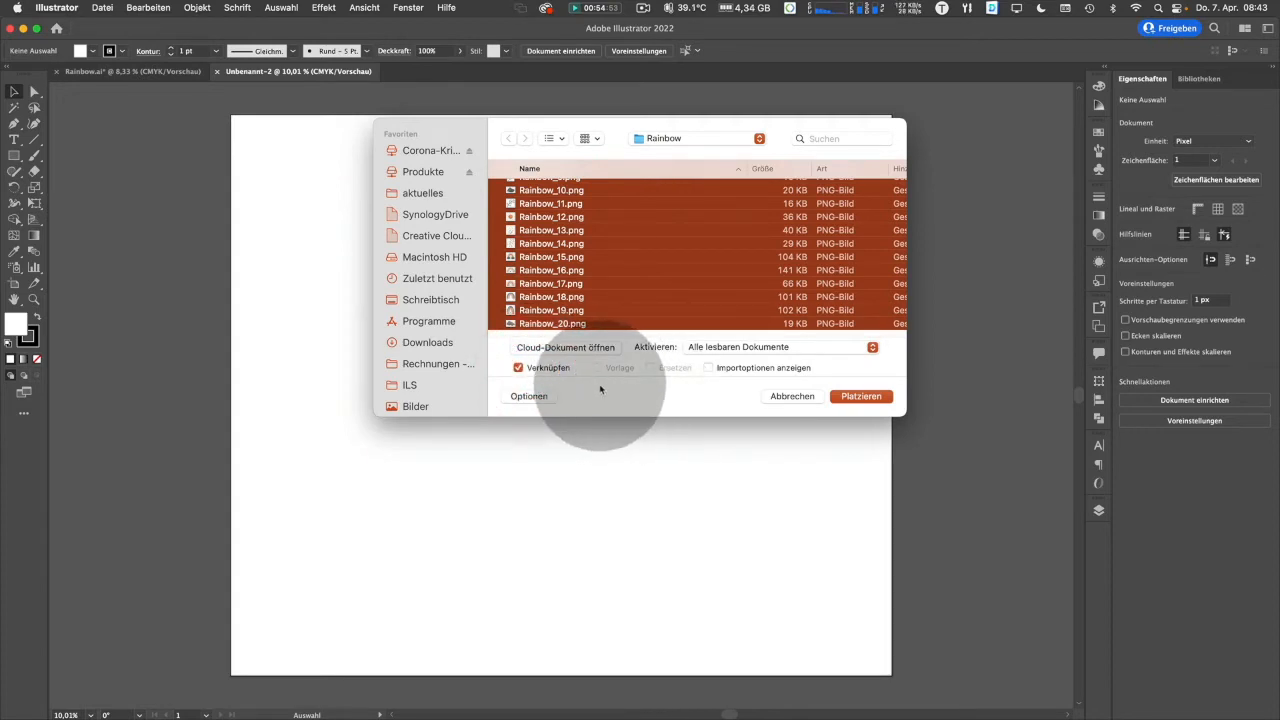
click(519, 368)
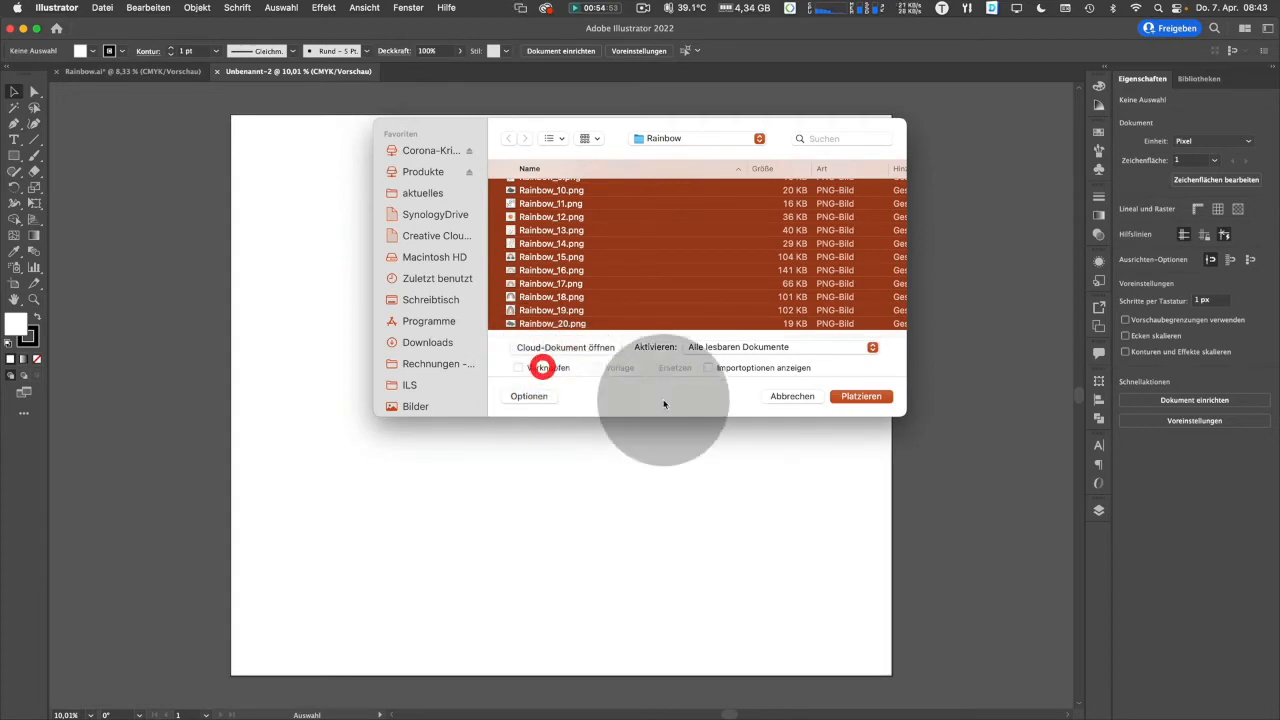
click(856, 396)
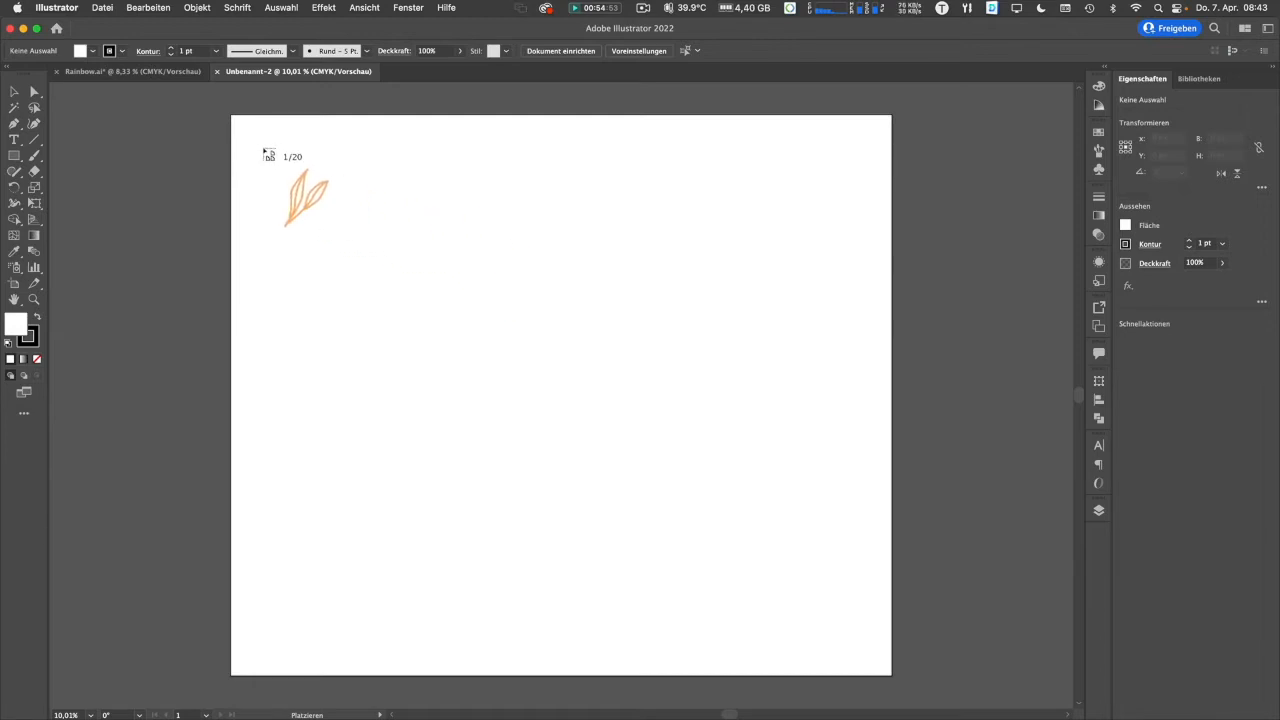
- Place Rainbow_7.png about 874 × 1146 px and Rainbow_1.png about 1192 × 1213 px side by side in the artboard's upper half
drag(395, 227, 487, 330)
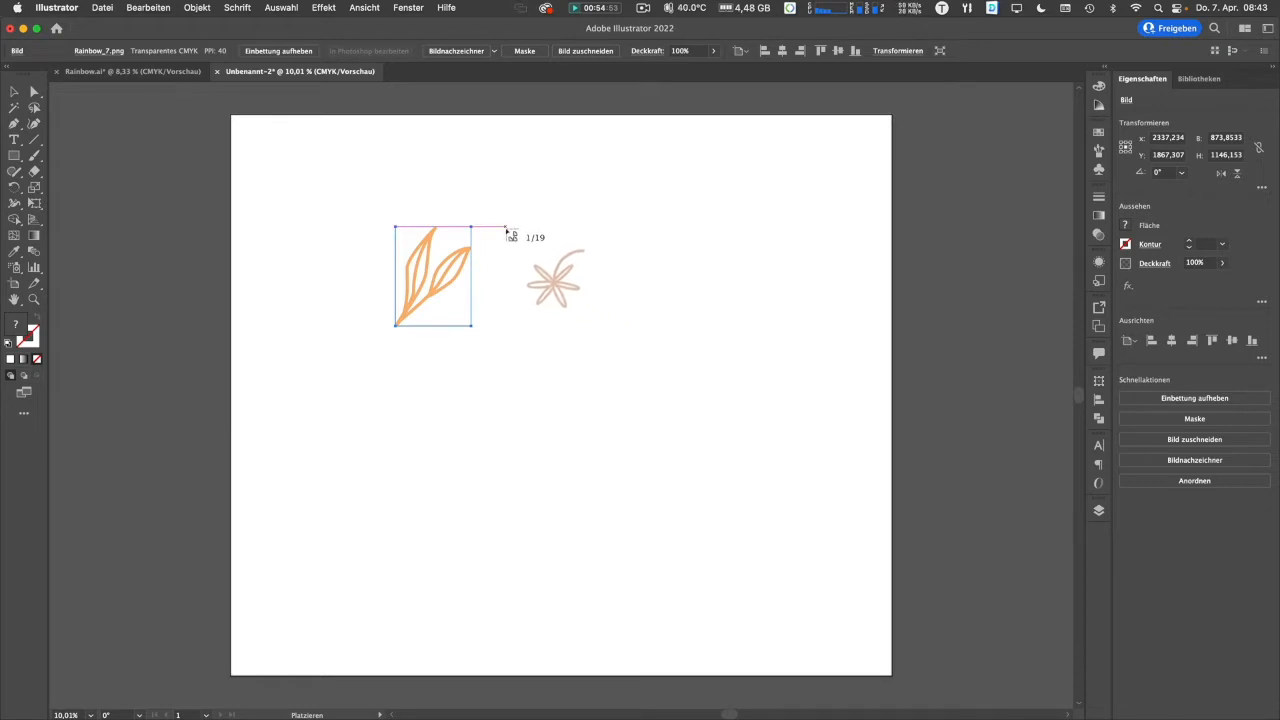
drag(504, 227, 611, 351)
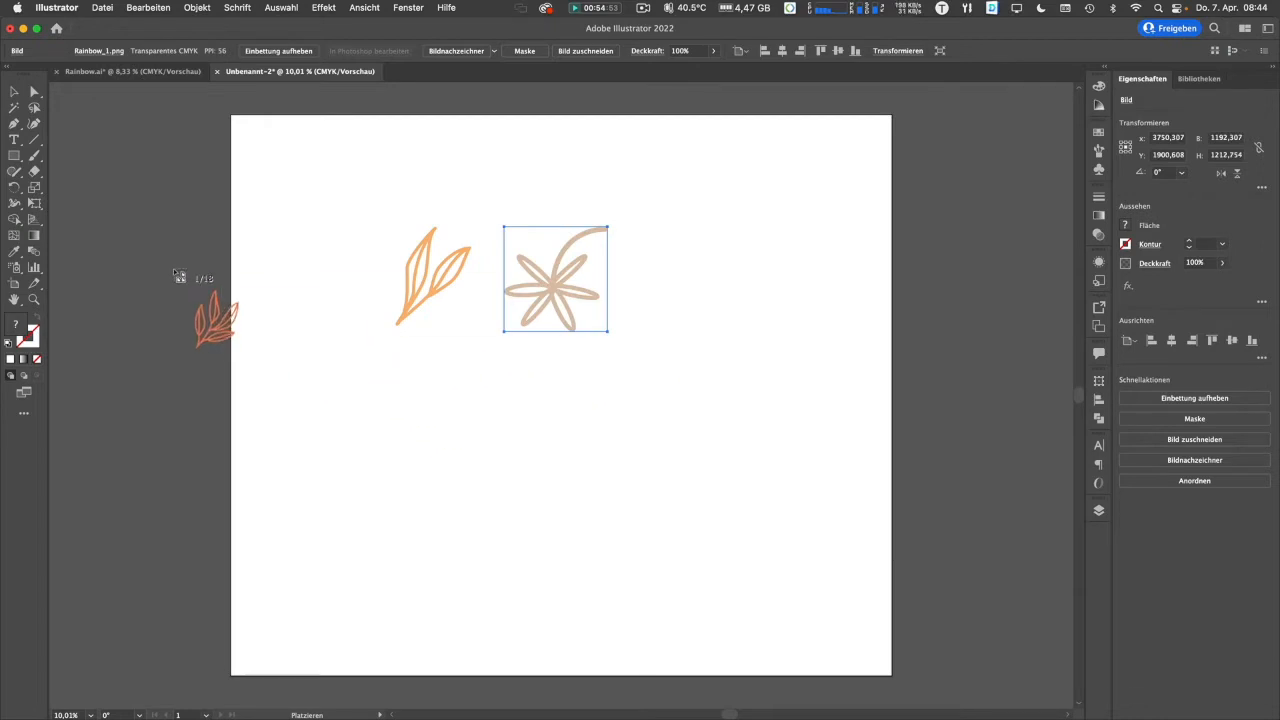
- Place Rainbow_2.png, Rainbow_3.png, Rainbow_4.png and a smaller Rainbow_5.png, about 385 px wide, in a column on the pasteboard left of the artboard
drag(80, 178, 156, 280)
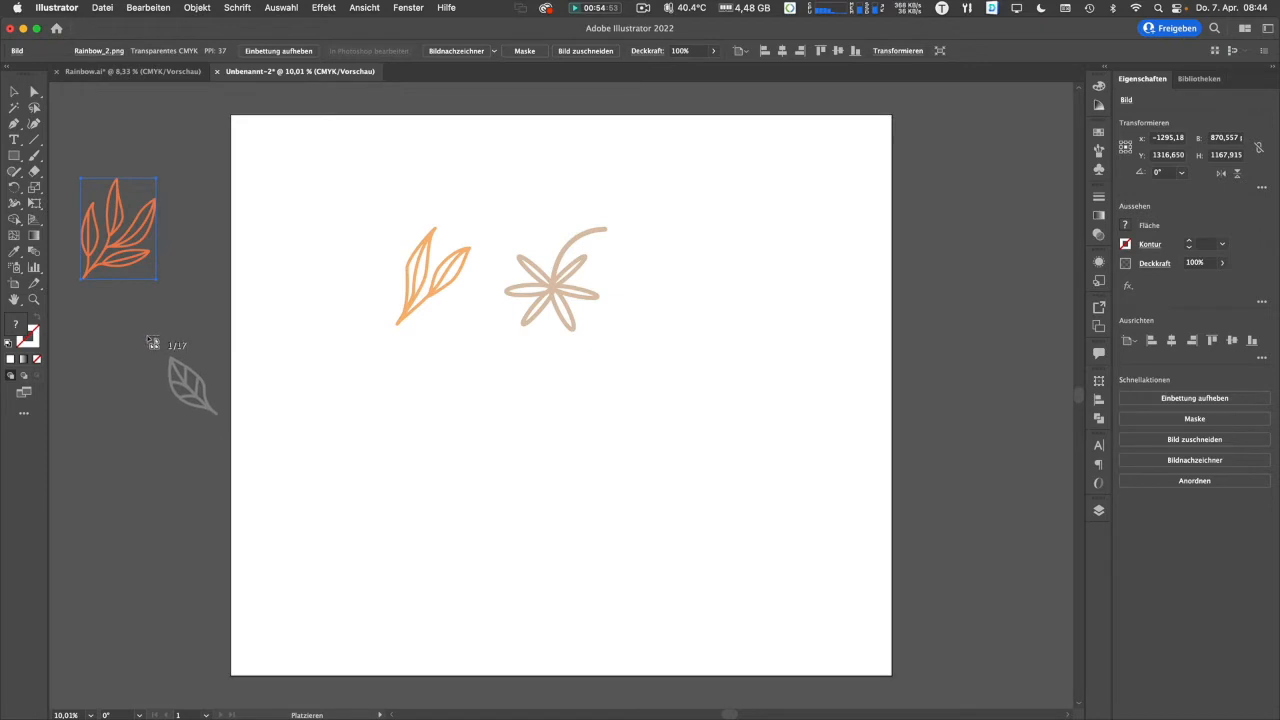
drag(81, 296, 166, 396)
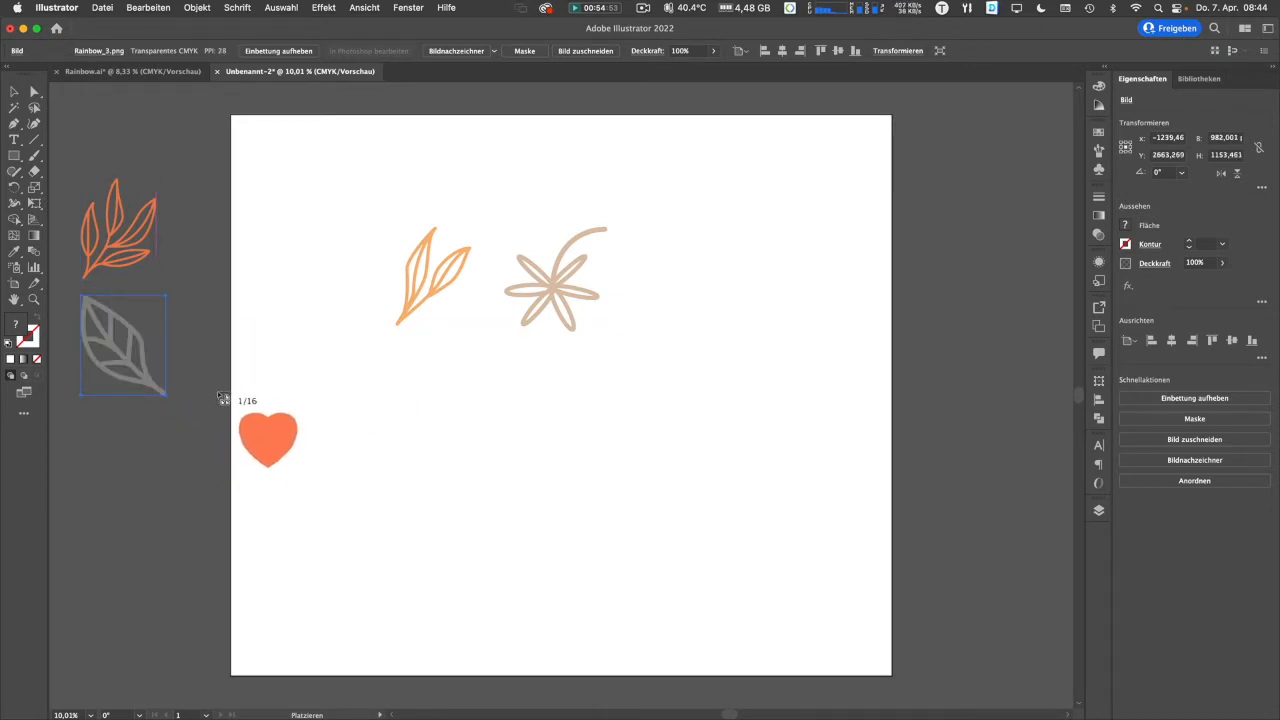
scroll(223, 400, left, 5)
scroll(225, 398, left, 3)
scroll(225, 398, down, 3)
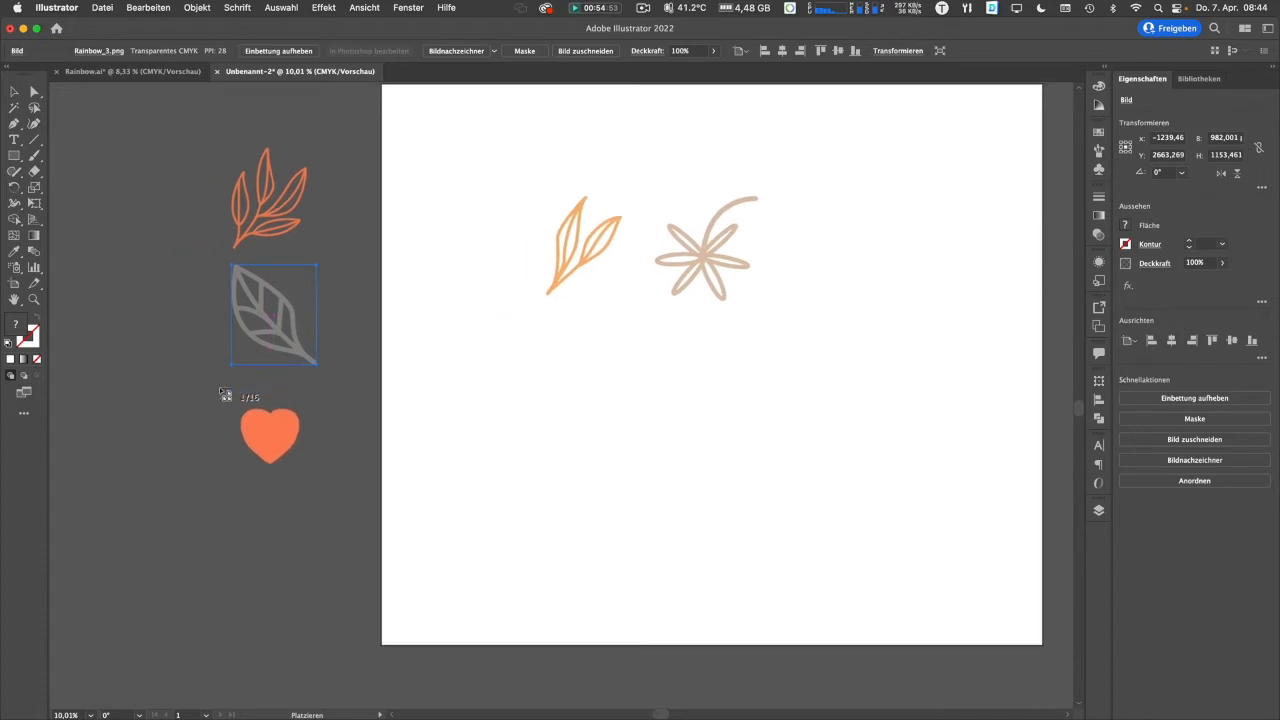
drag(228, 359, 318, 444)
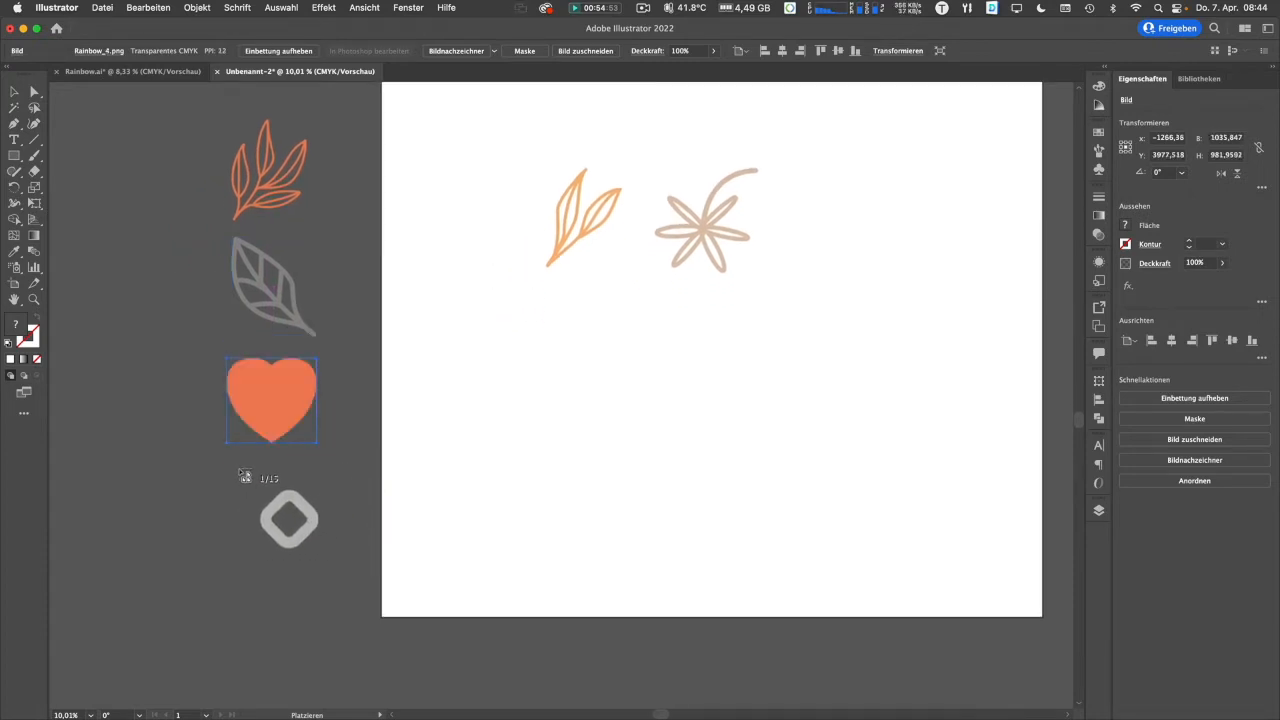
drag(224, 474, 295, 517)
- Place Rainbow_6.png and Rainbow_8.png through Rainbow_14.png in two columns on the pasteboard right of the artboard
scroll(131, 236, up, 3)
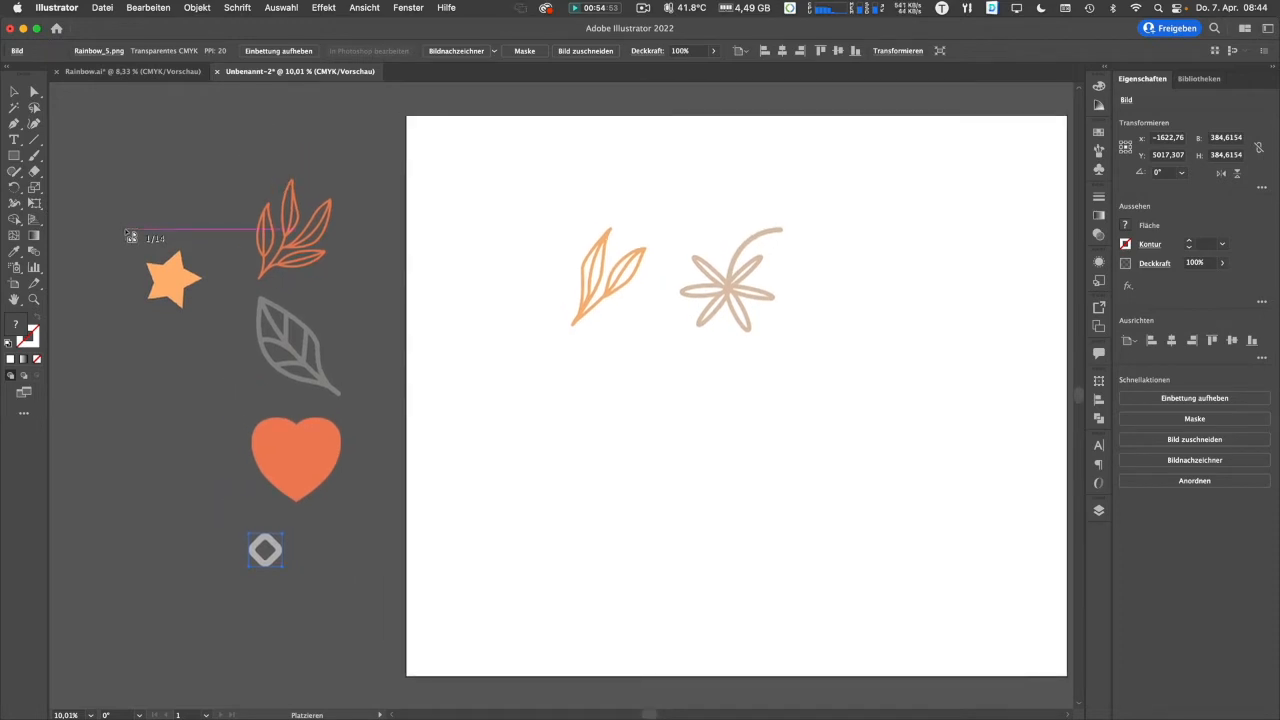
scroll(131, 236, down, 5)
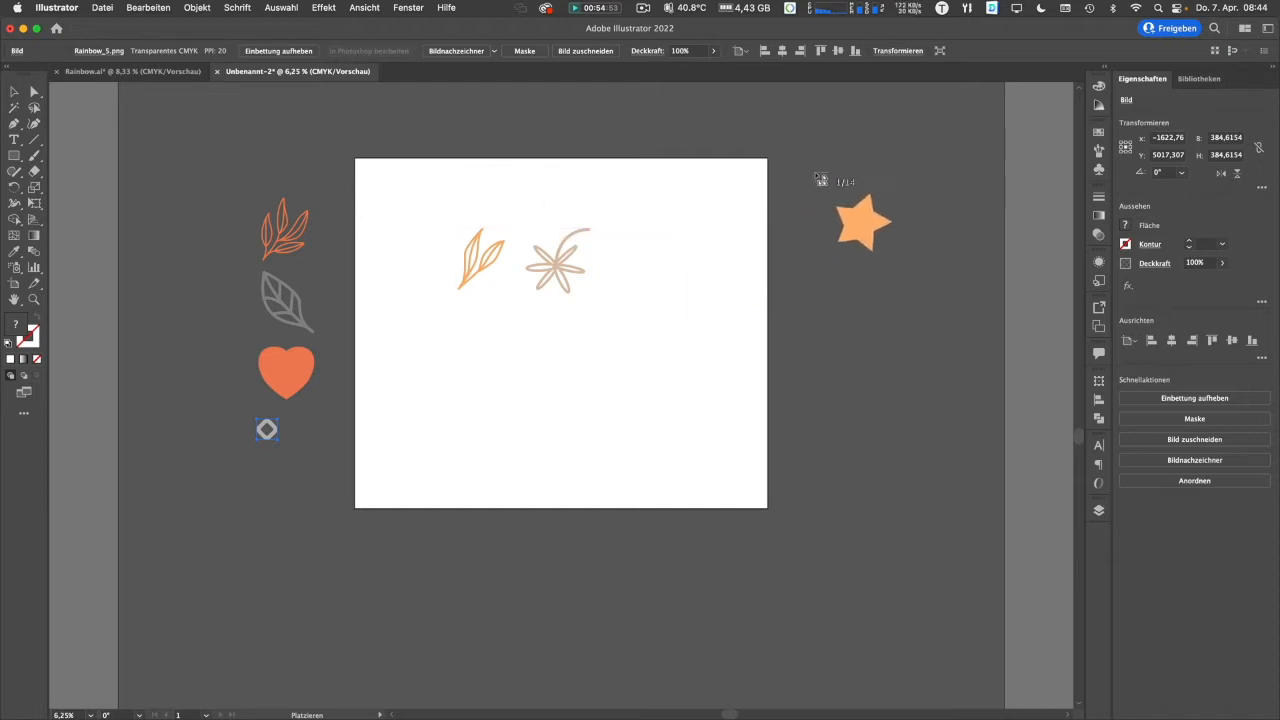
drag(826, 167, 908, 400)
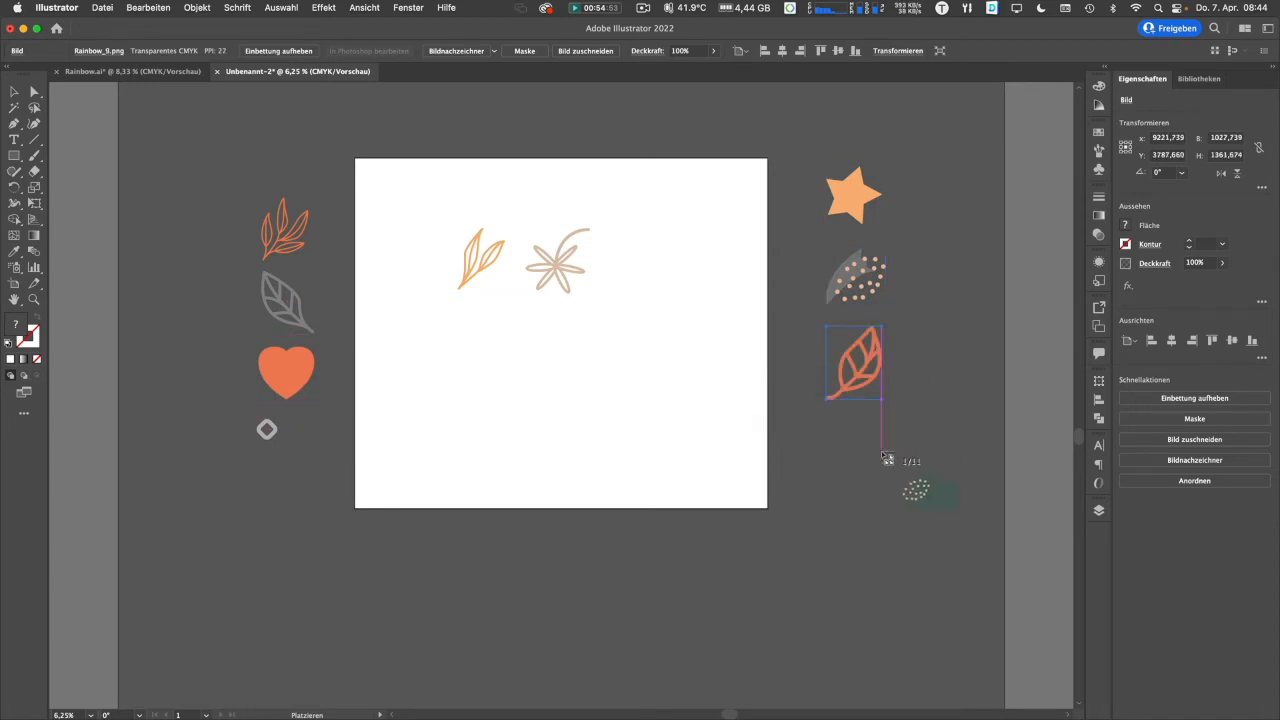
drag(912, 505, 918, 511)
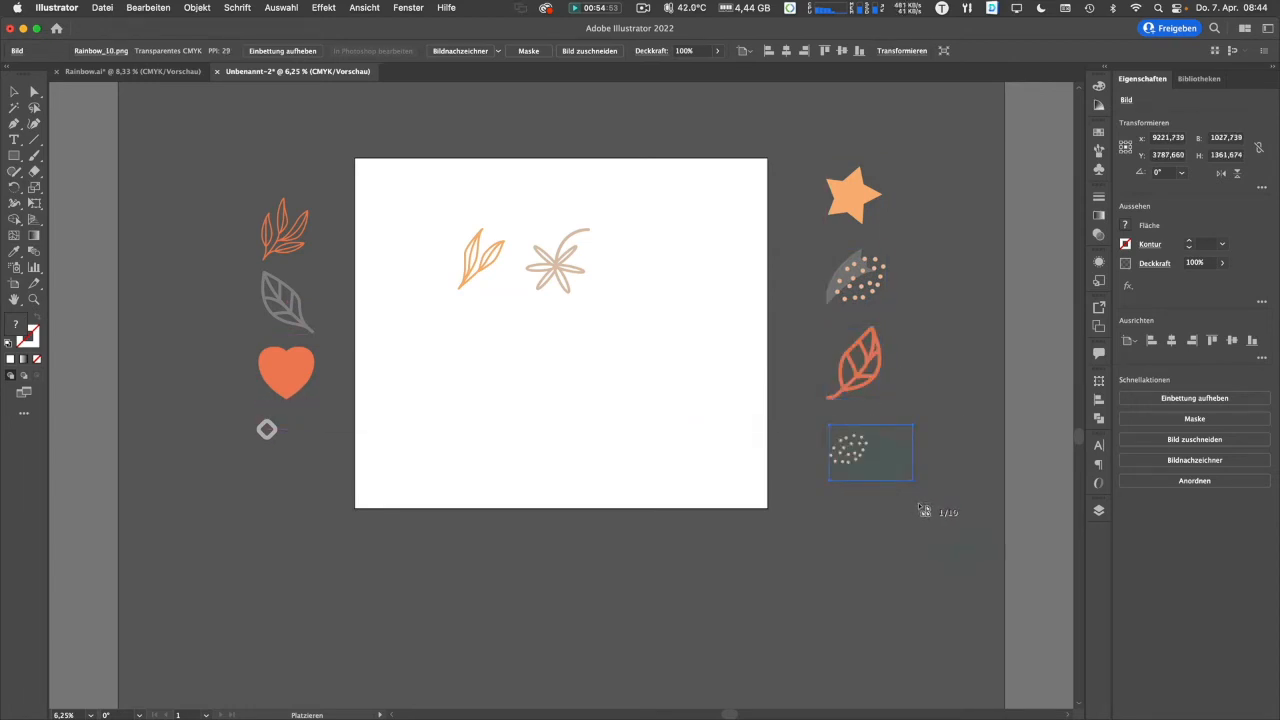
drag(946, 194, 975, 358)
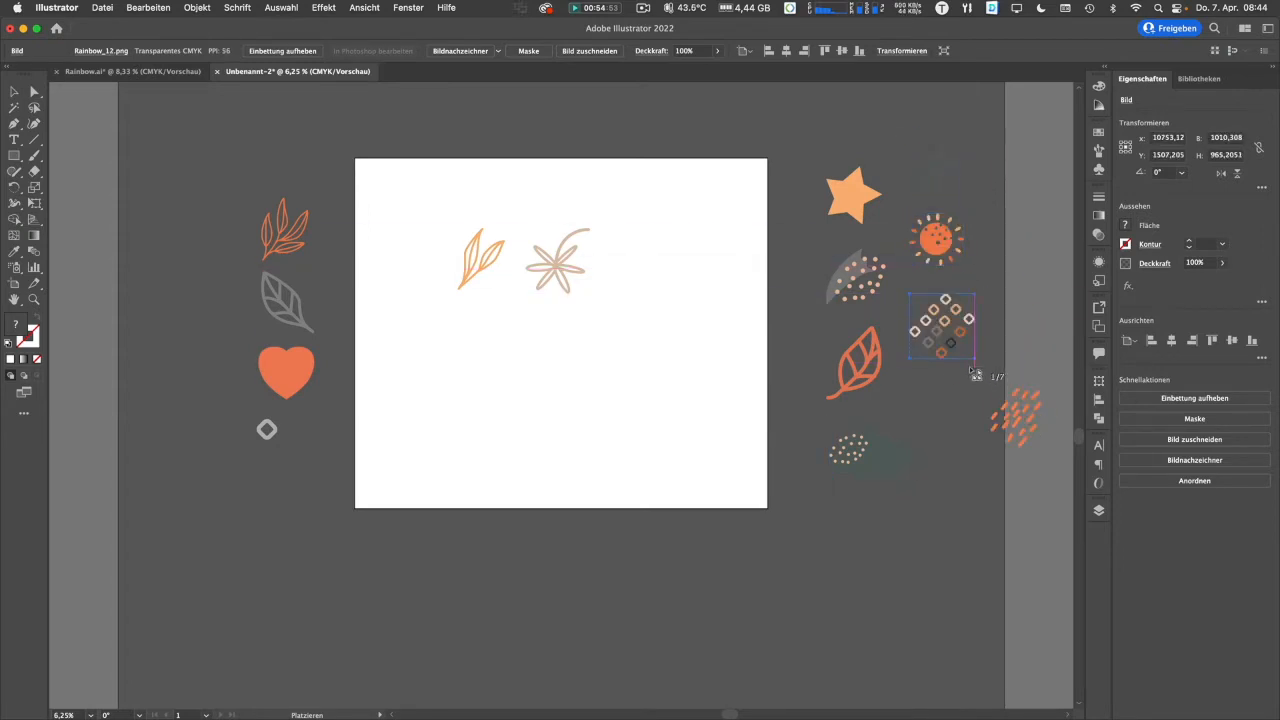
drag(909, 385, 978, 440)
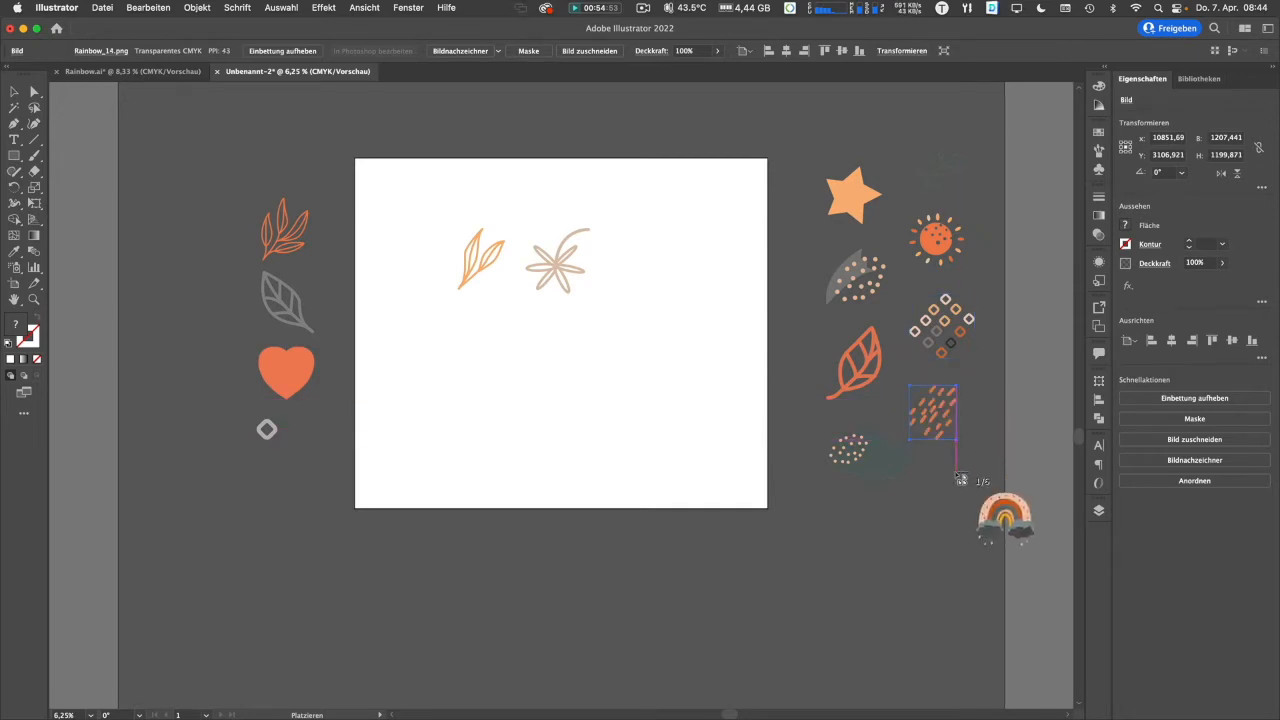
- Place Rainbow_15.png through Rainbow_20.png, the five rainbows and the grey cloud, in a row on the pasteboard below the artboard
drag(374, 539, 437, 596)
drag(462, 538, 544, 596)
drag(566, 537, 642, 592)
drag(667, 537, 735, 589)
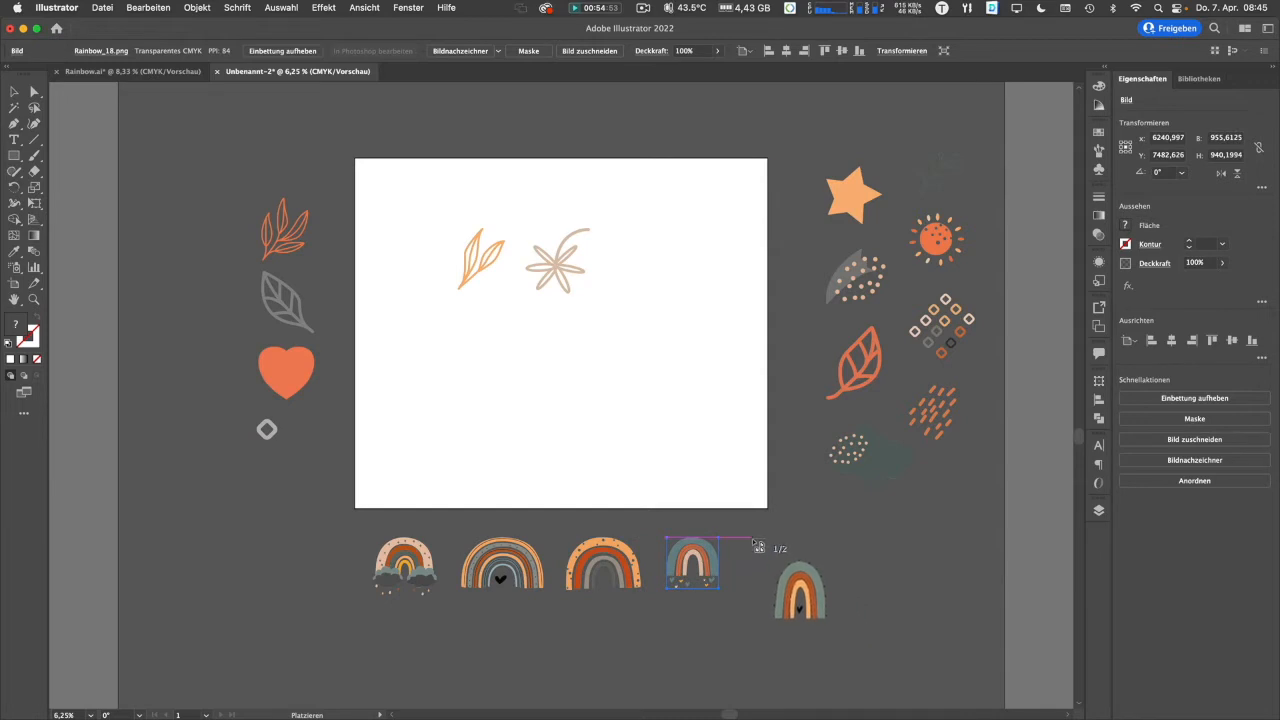
drag(751, 538, 820, 592)
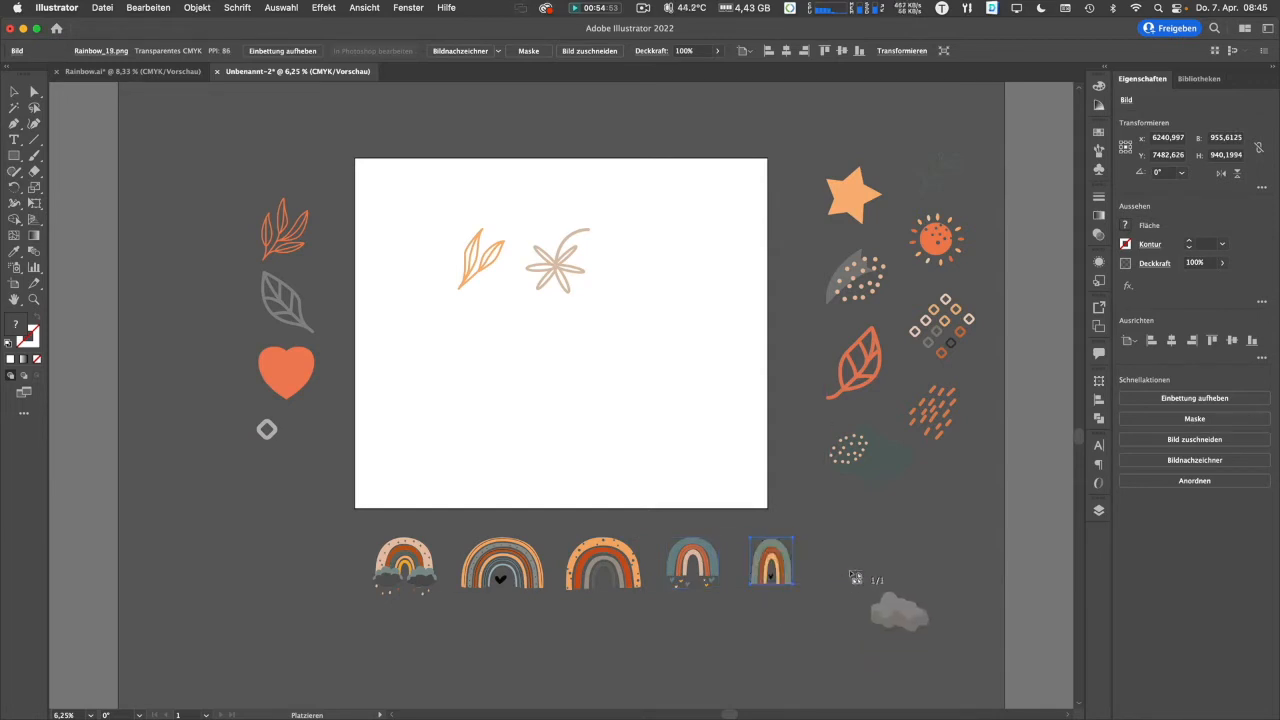
drag(826, 534, 904, 598)
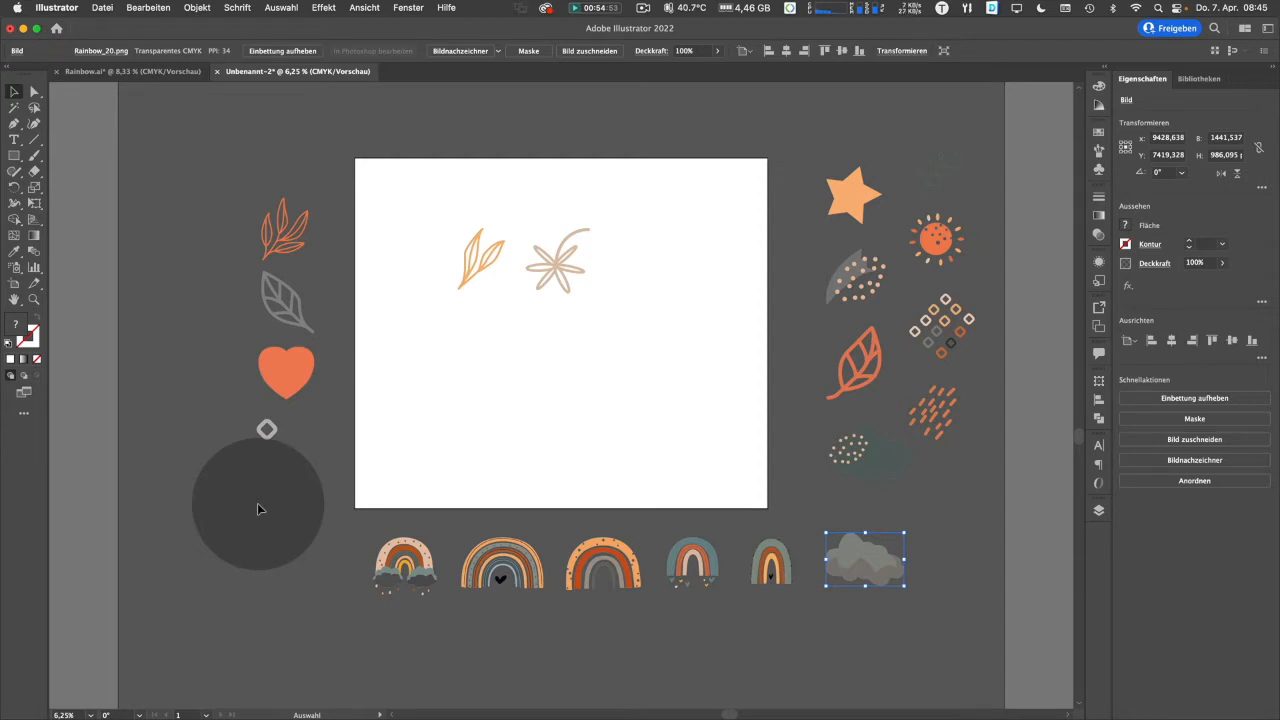
- Move the orange two-leaf branch slightly down and right so it sits close to the beige flower
drag(257, 503, 531, 258)
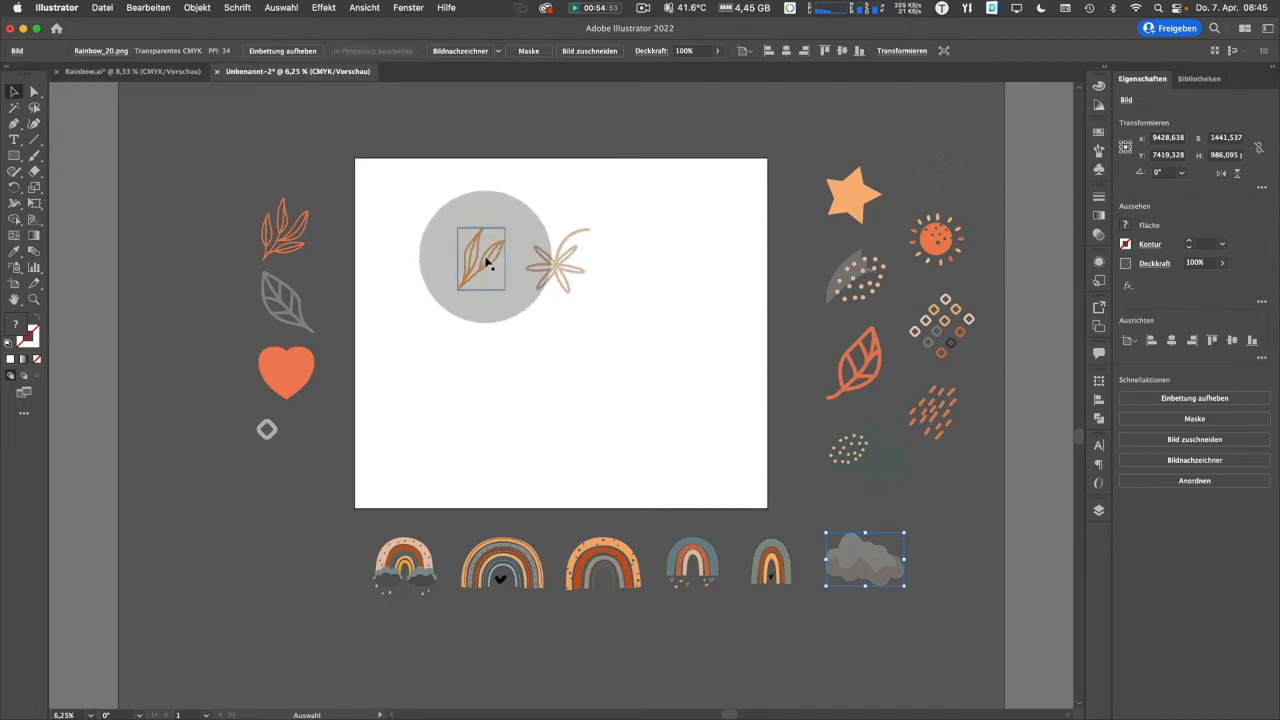
drag(490, 262, 518, 299)
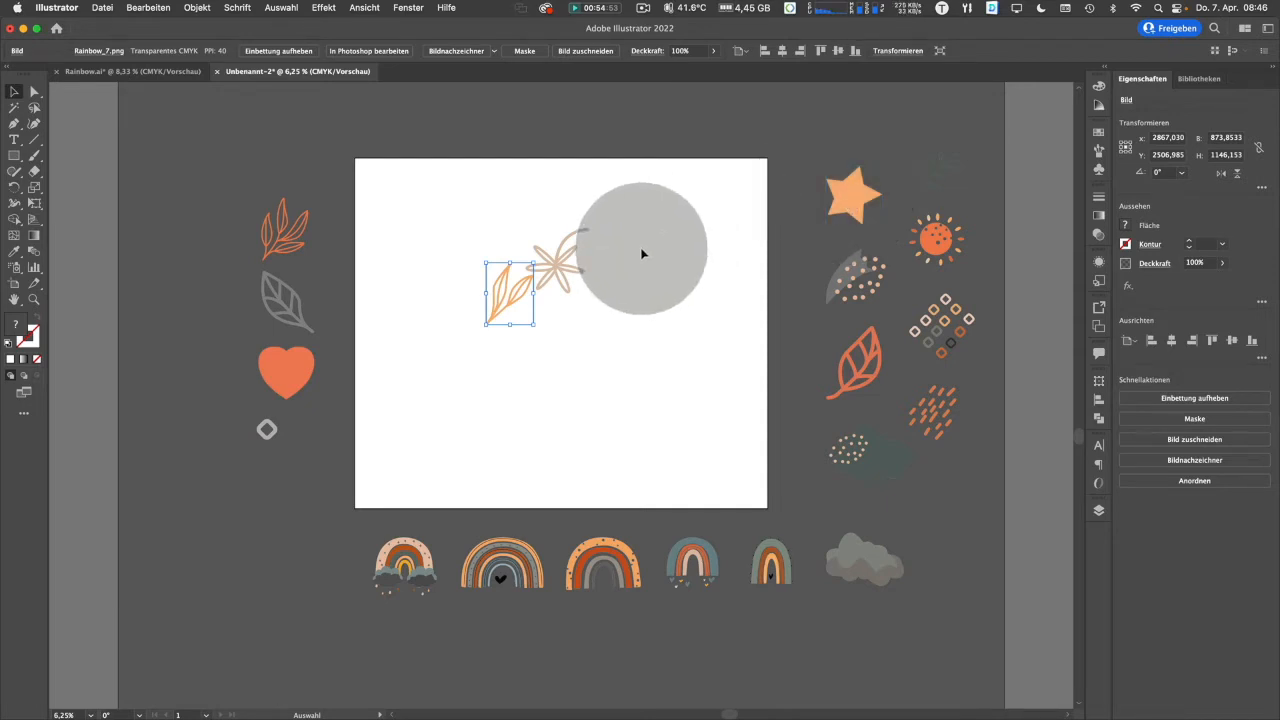
- Add a new layer above Ebene 1 and draw a 7632 × 6480 px rectangle on it covering the whole artboard
click(1098, 512)
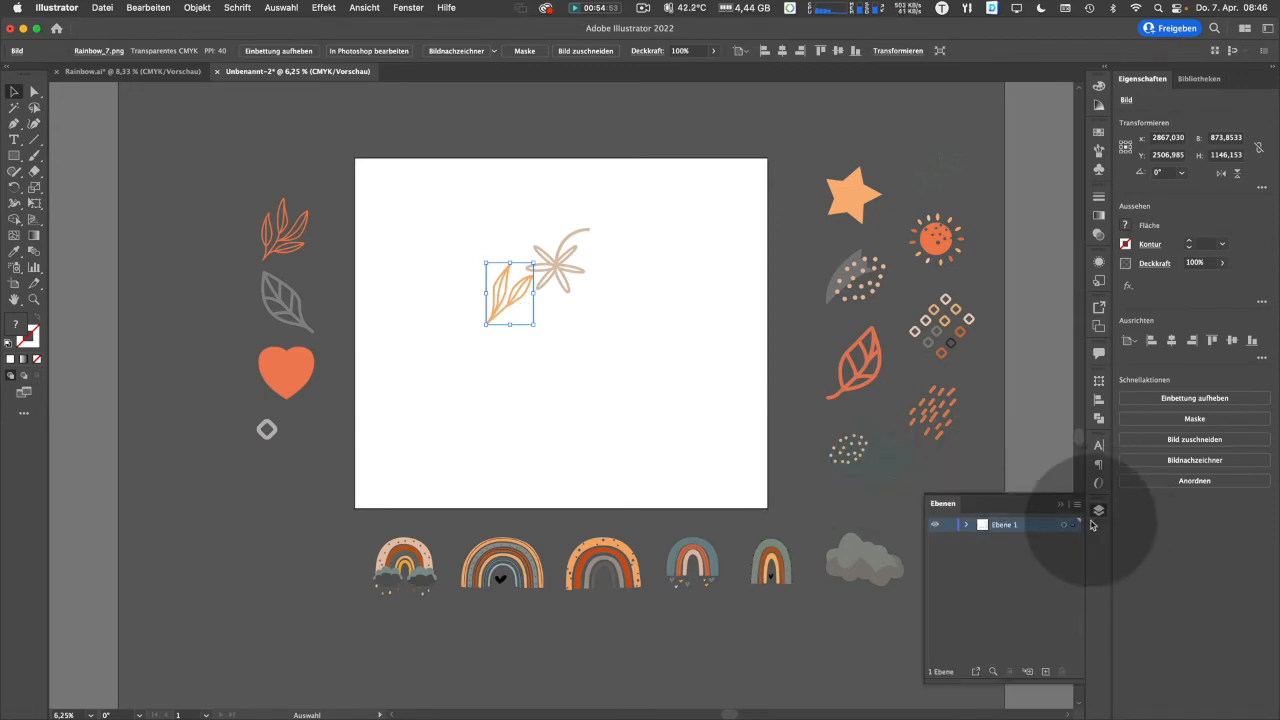
click(966, 525)
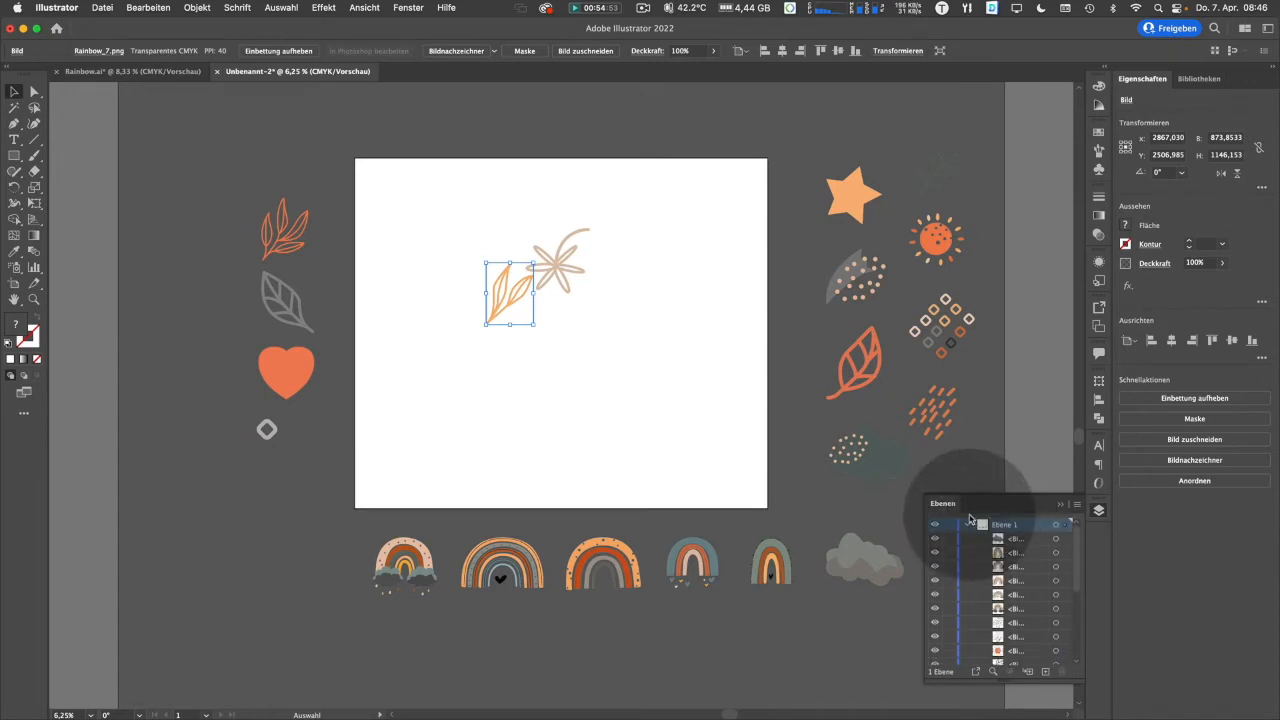
click(969, 526)
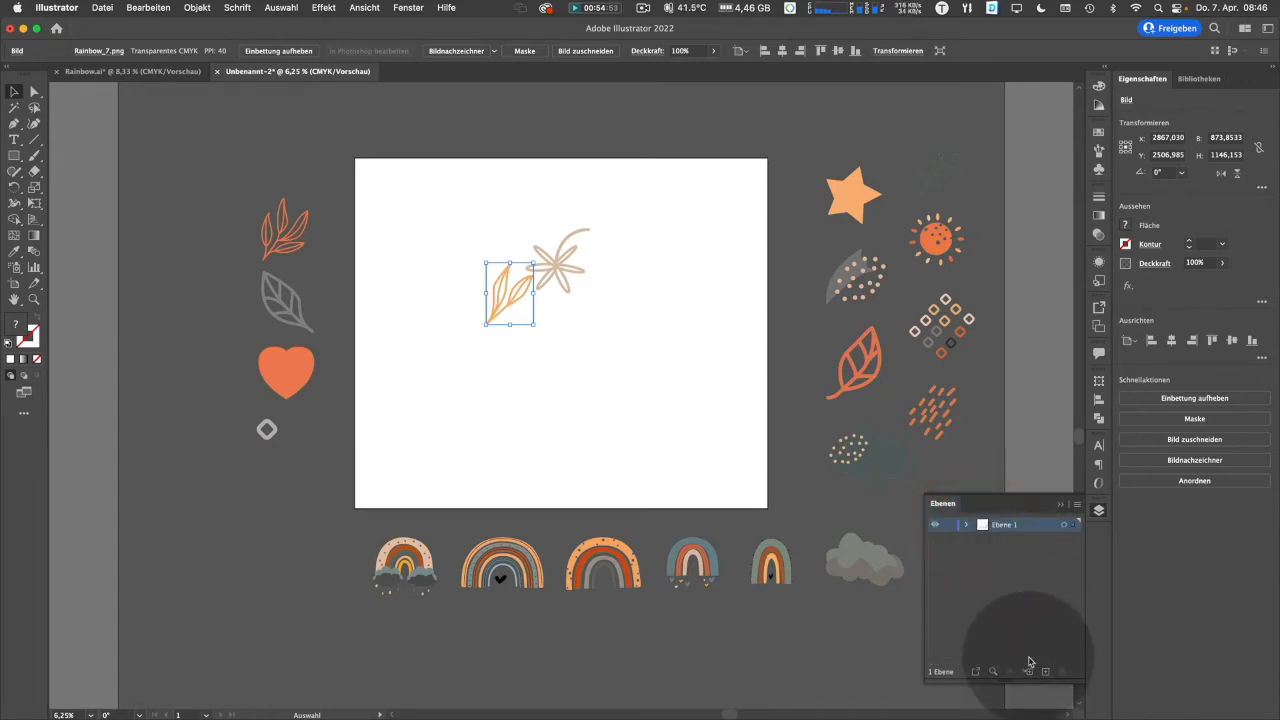
click(1046, 673)
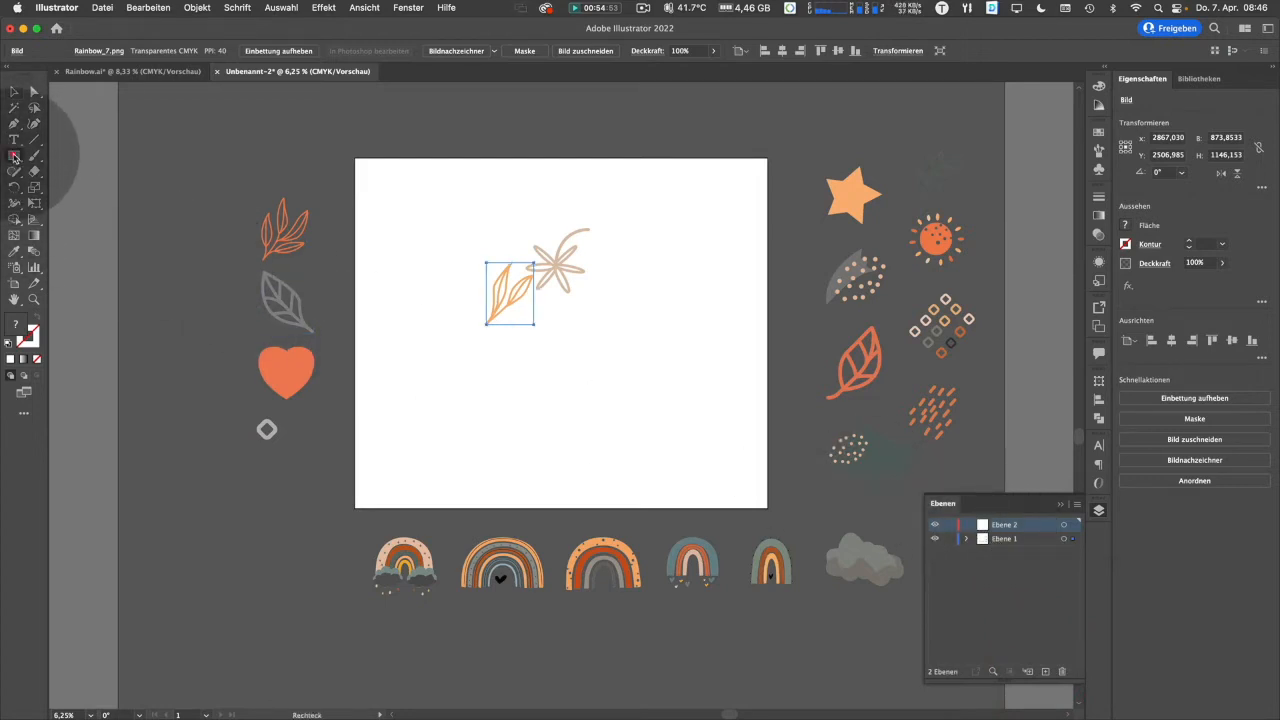
click(14, 157)
mouse_move(354, 157)
mouse_down()
mouse_move(491, 251)
mouse_move(768, 508)
mouse_up()
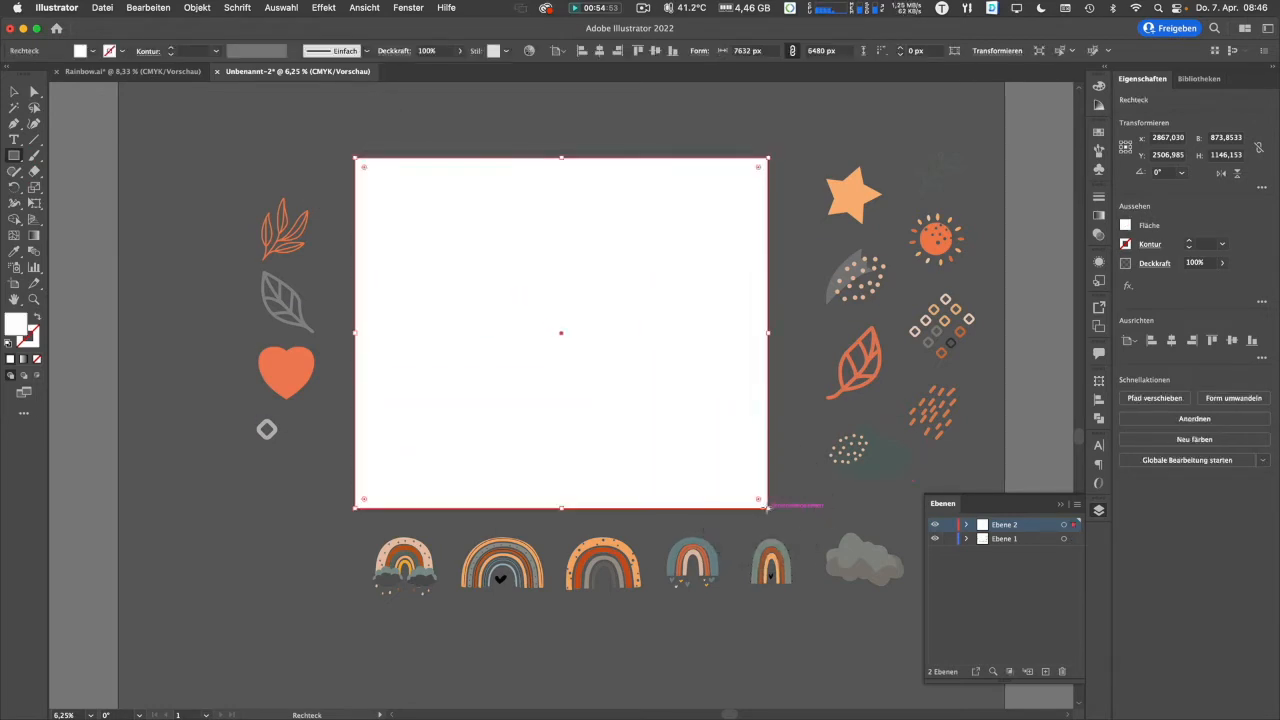
- Fill the background rectangle on Ebene 2 with the cream colour F7F7E7
click(1063, 526)
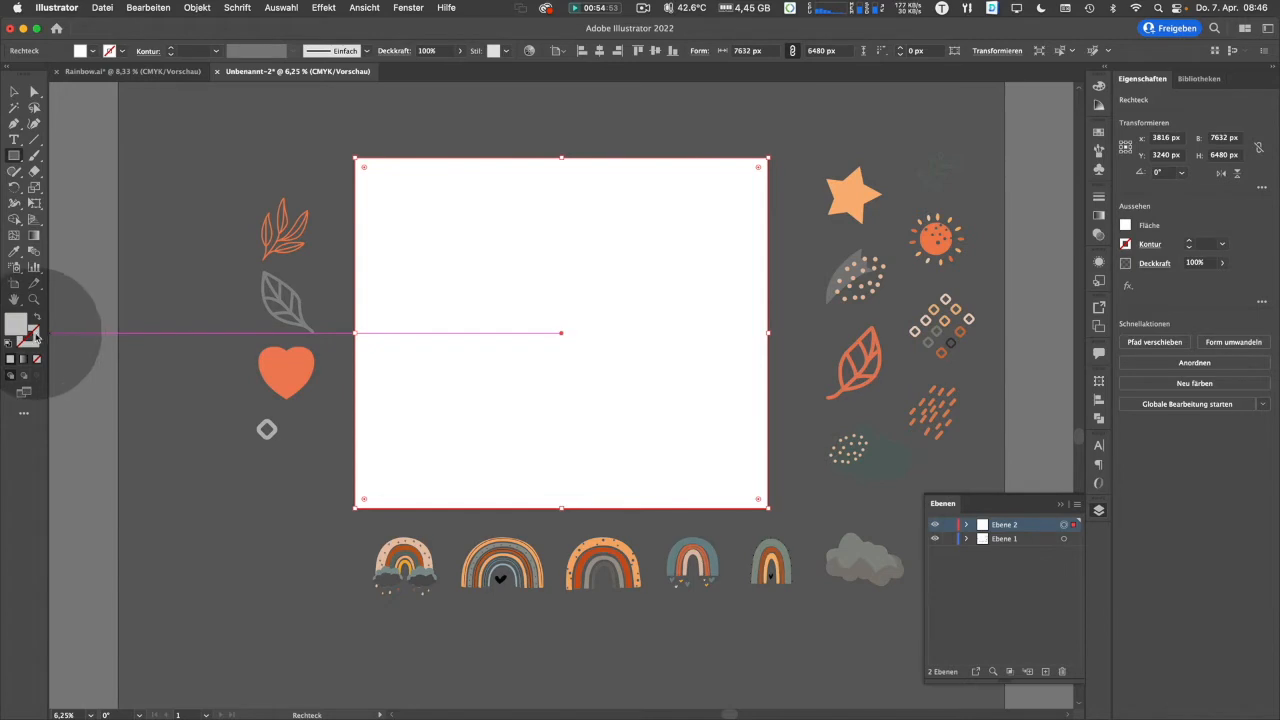
double_click(17, 325)
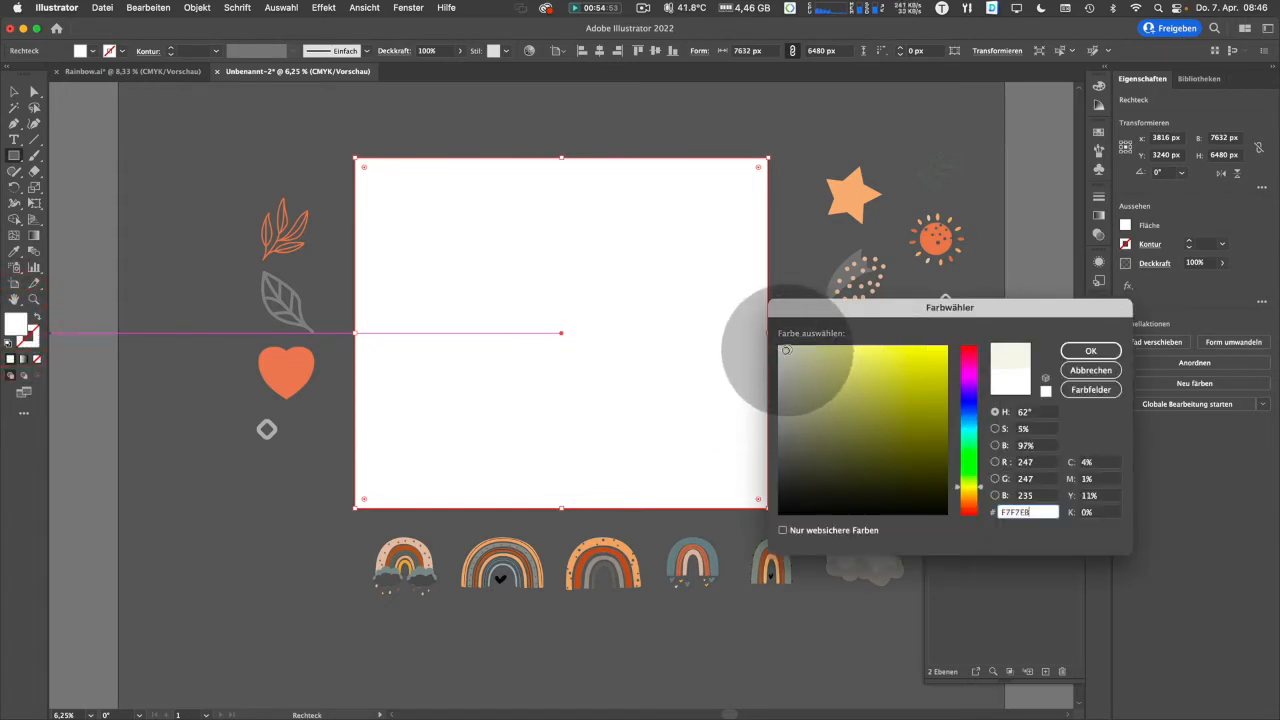
click(789, 349)
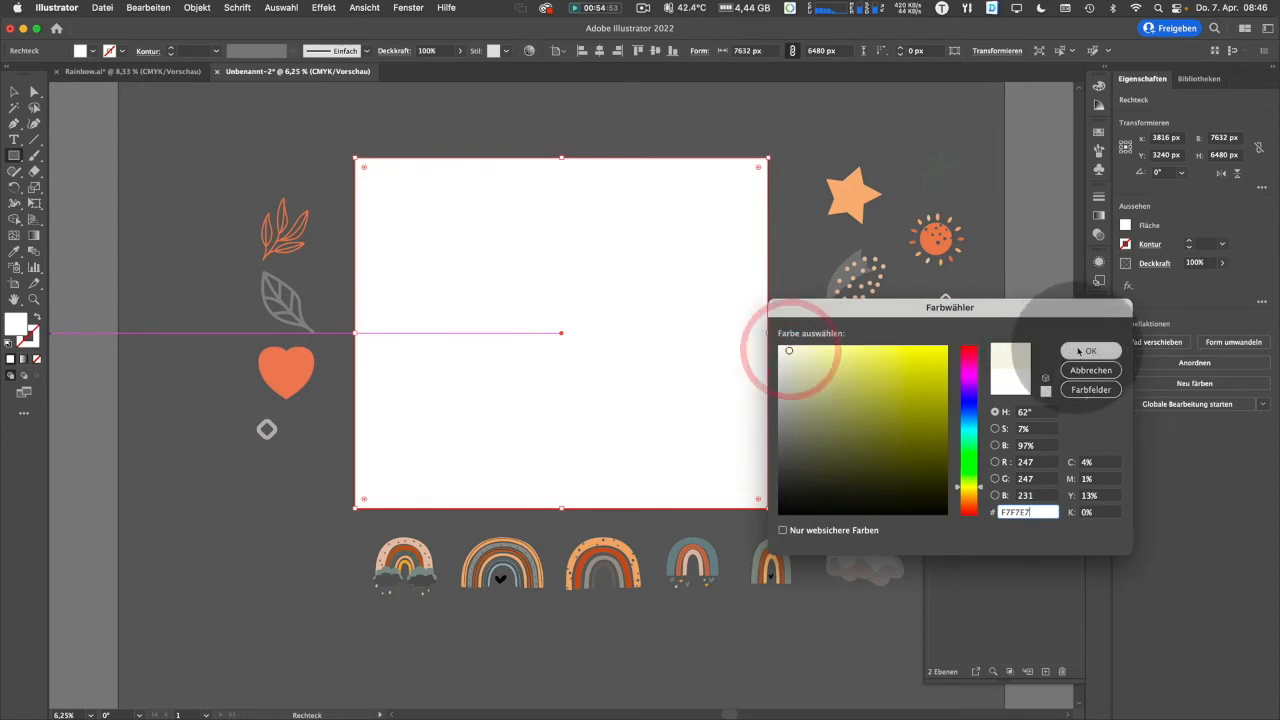
click(1086, 351)
- Move the background layer Ebene 2 below Ebene 1 and lock it
drag(982, 525, 980, 547)
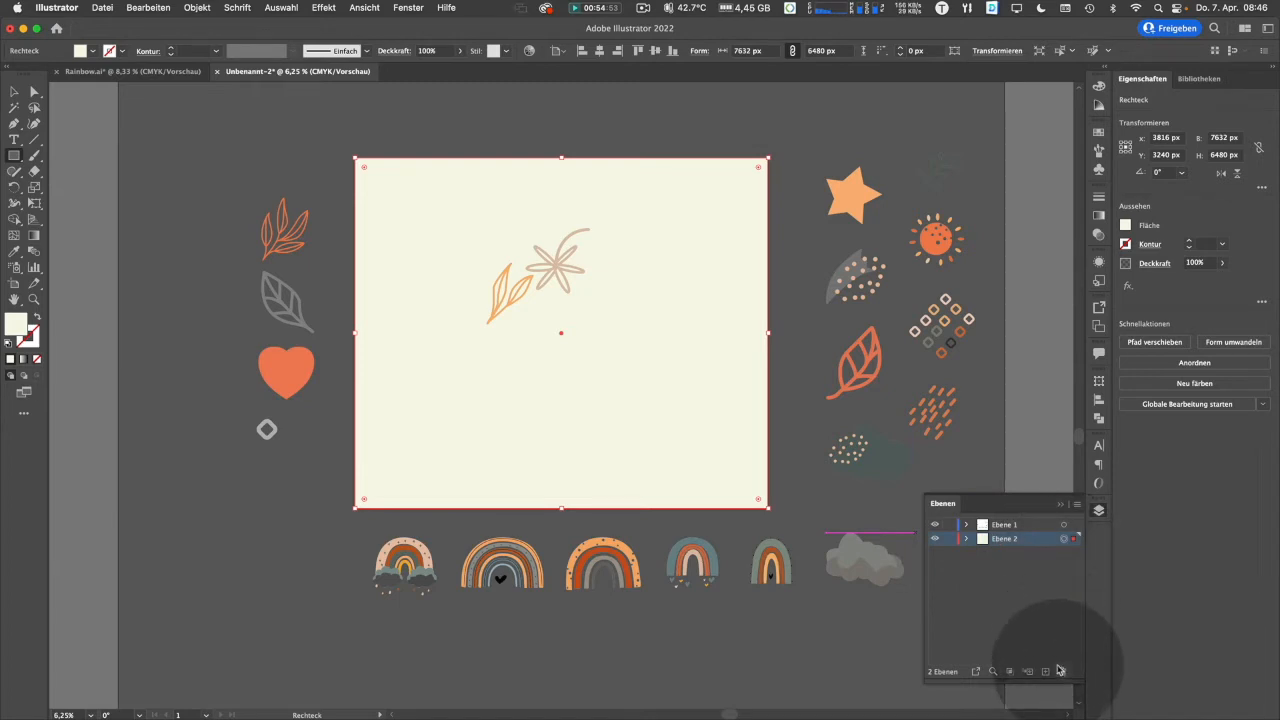
click(948, 540)
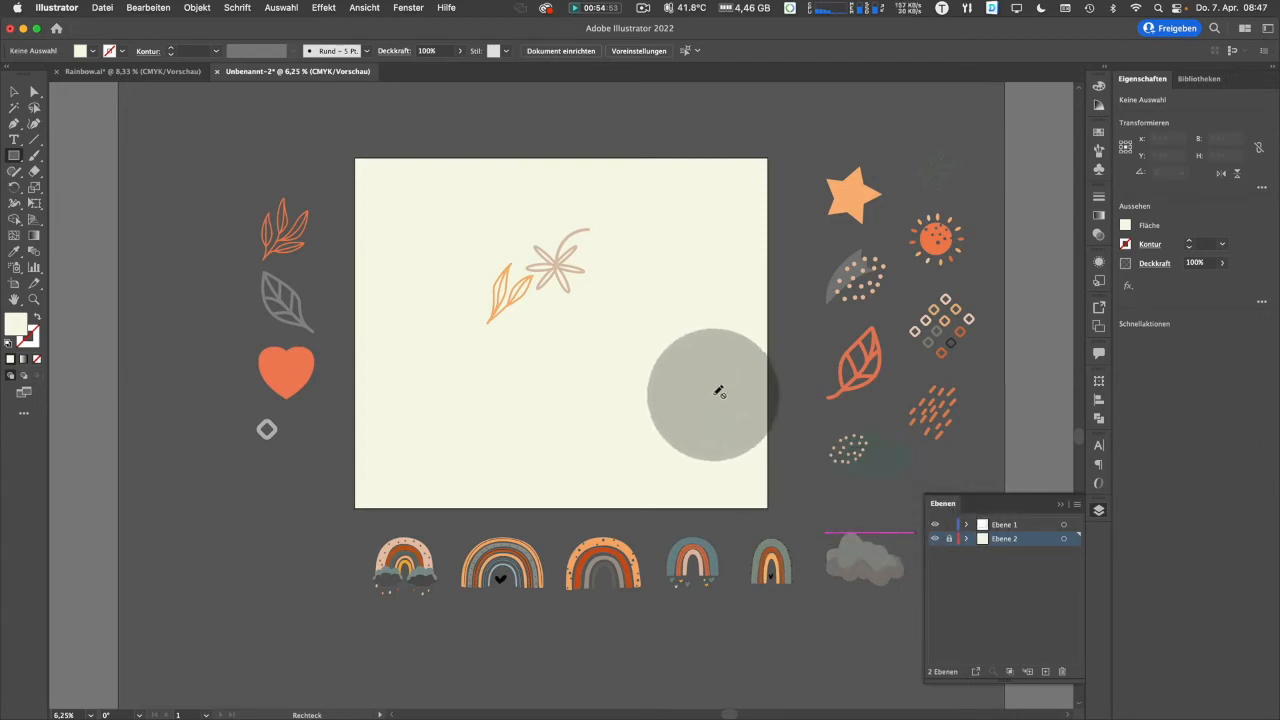
- Make Ebene 1 the active layer by targeting its motifs, then clear the selection with the Selection tool
click(1064, 525)
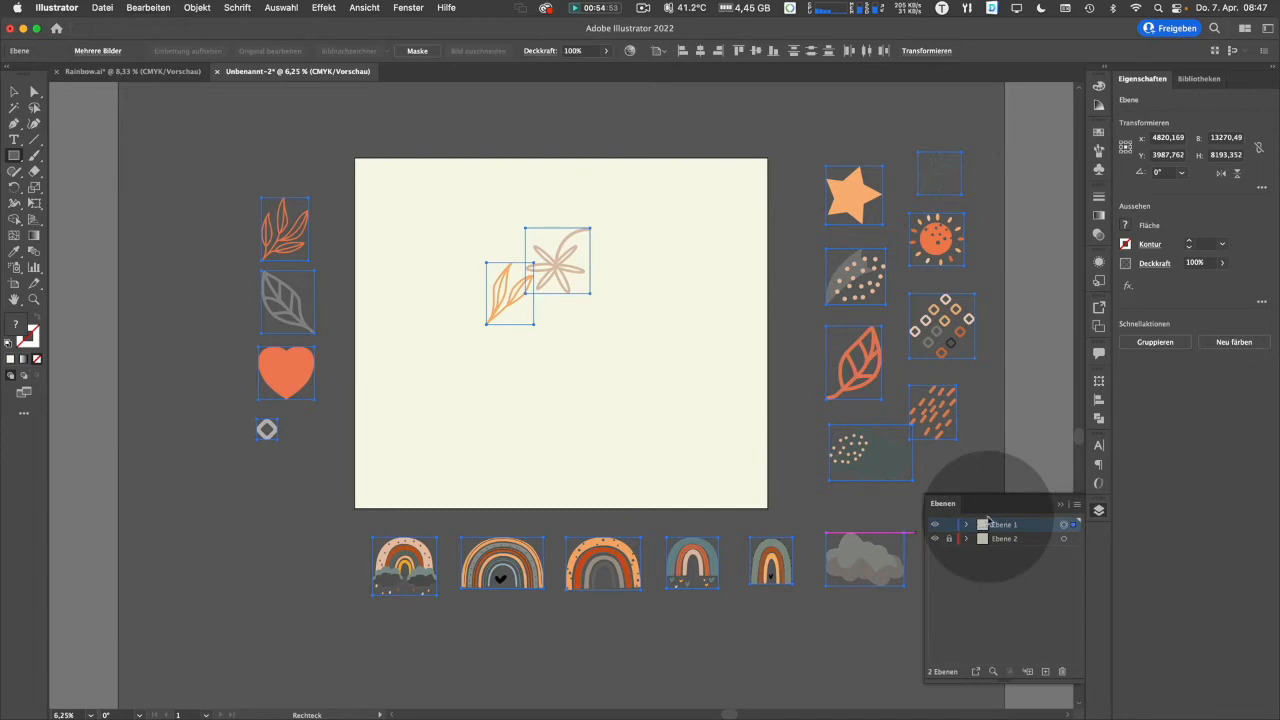
click(1032, 563)
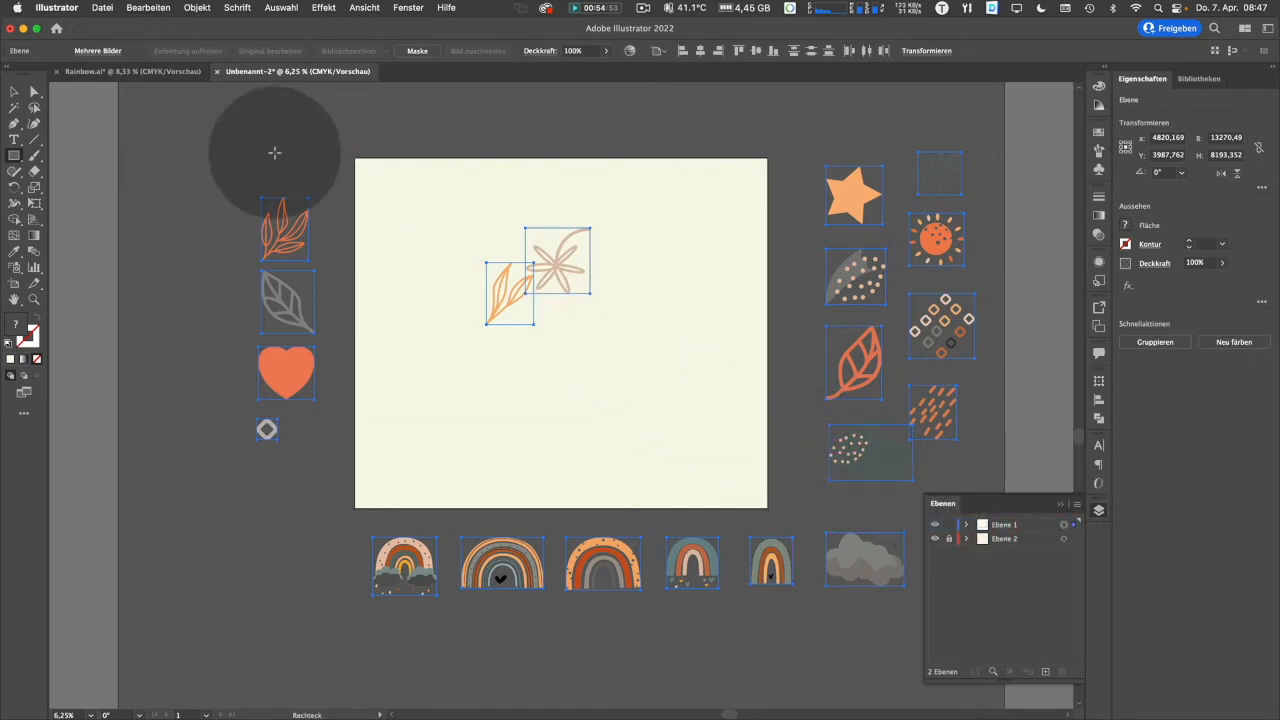
click(13, 93)
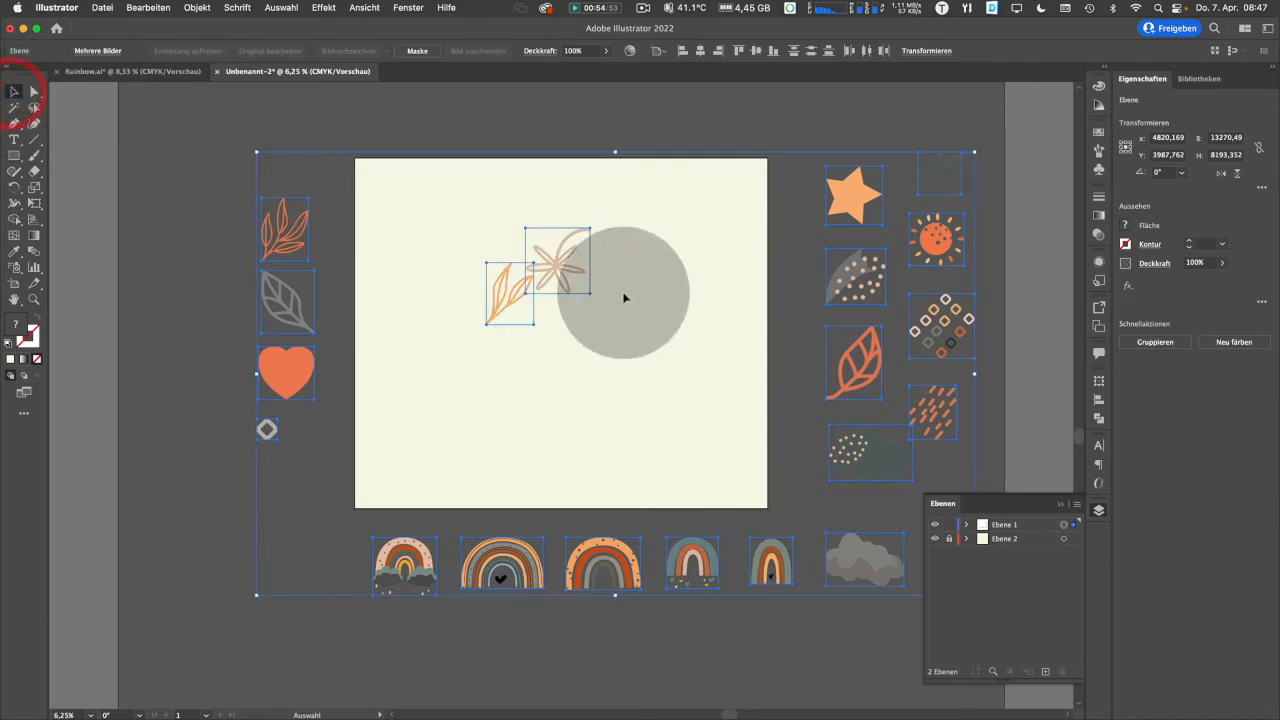
click(641, 291)
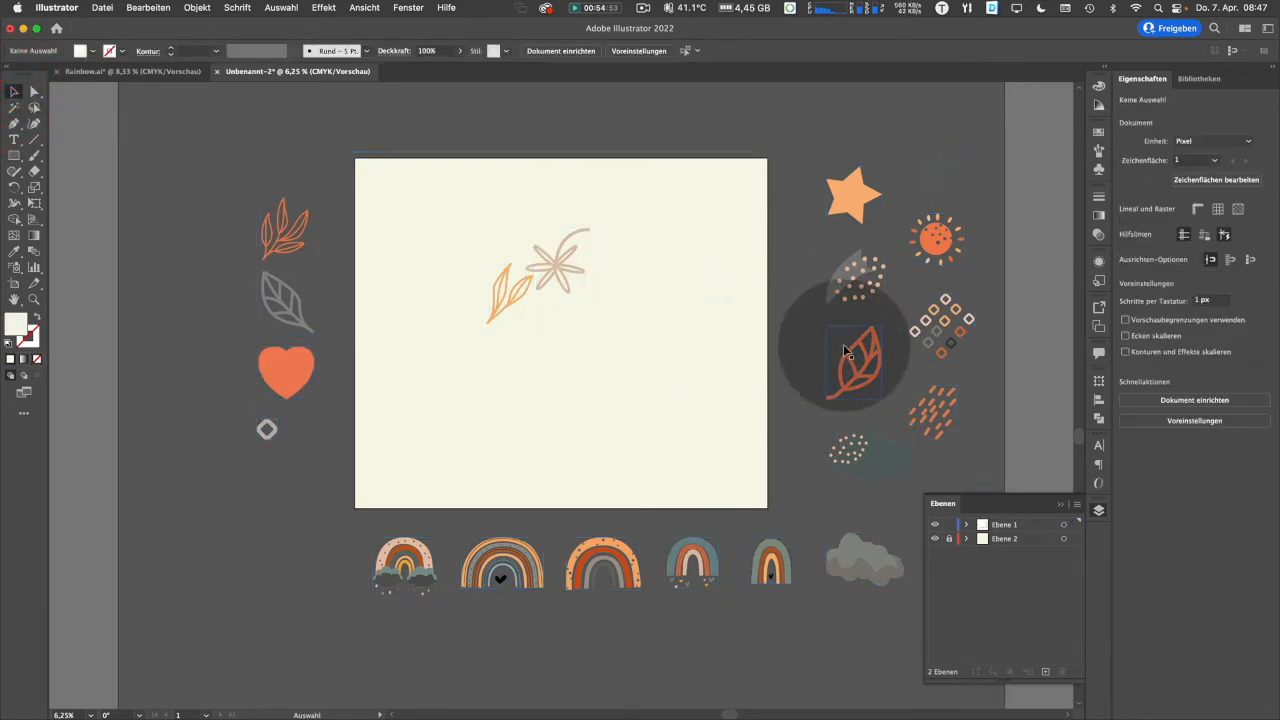
- Move the red leaf to the artboard's upper right area and the dotted orange rainbow just below the artboard's centre
drag(849, 346, 664, 271)
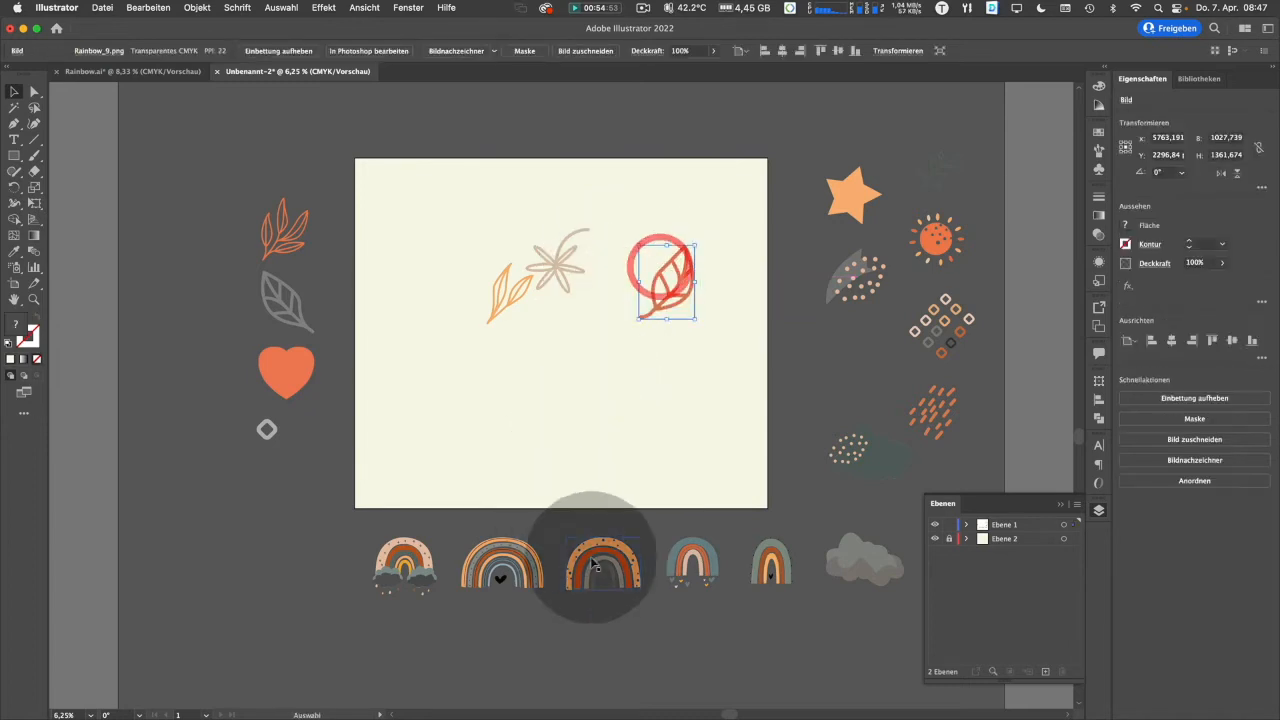
drag(614, 551, 568, 367)
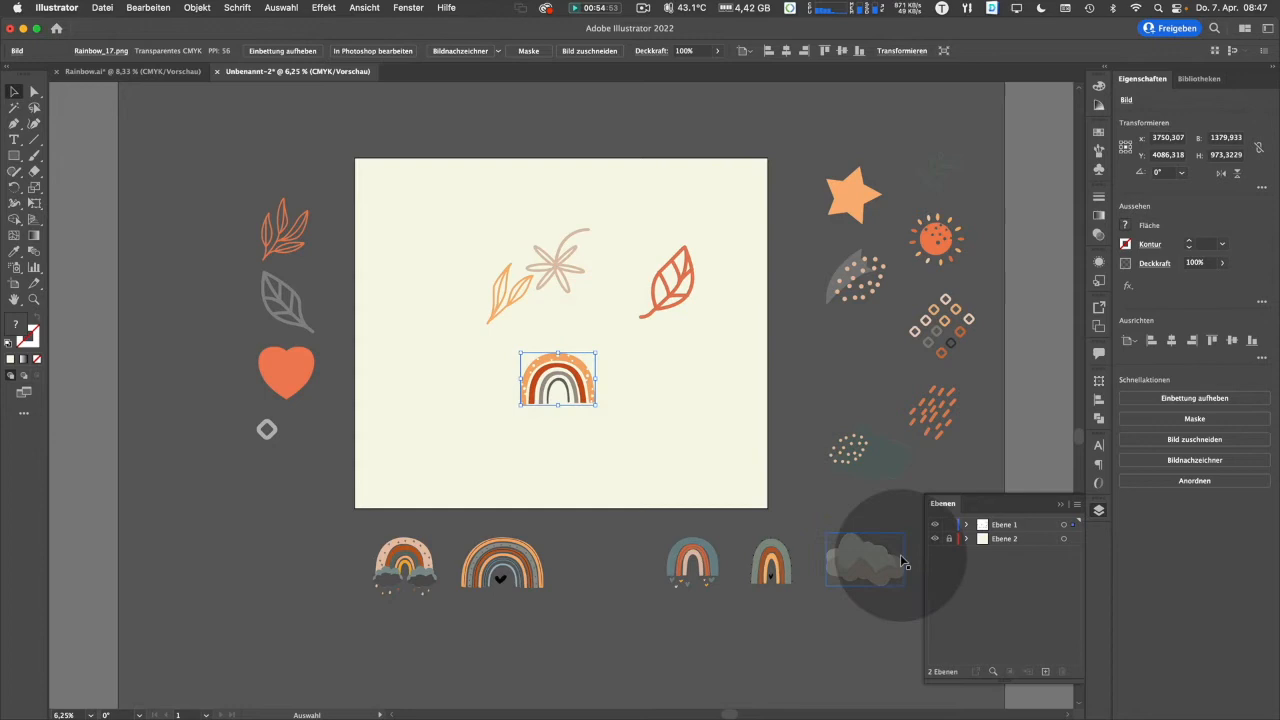
- Shrink the grey cloud to about 949 × 649 px, put one copy at each rainbow foot, and shift the whole arrangement slightly up and left
drag(862, 560, 544, 408)
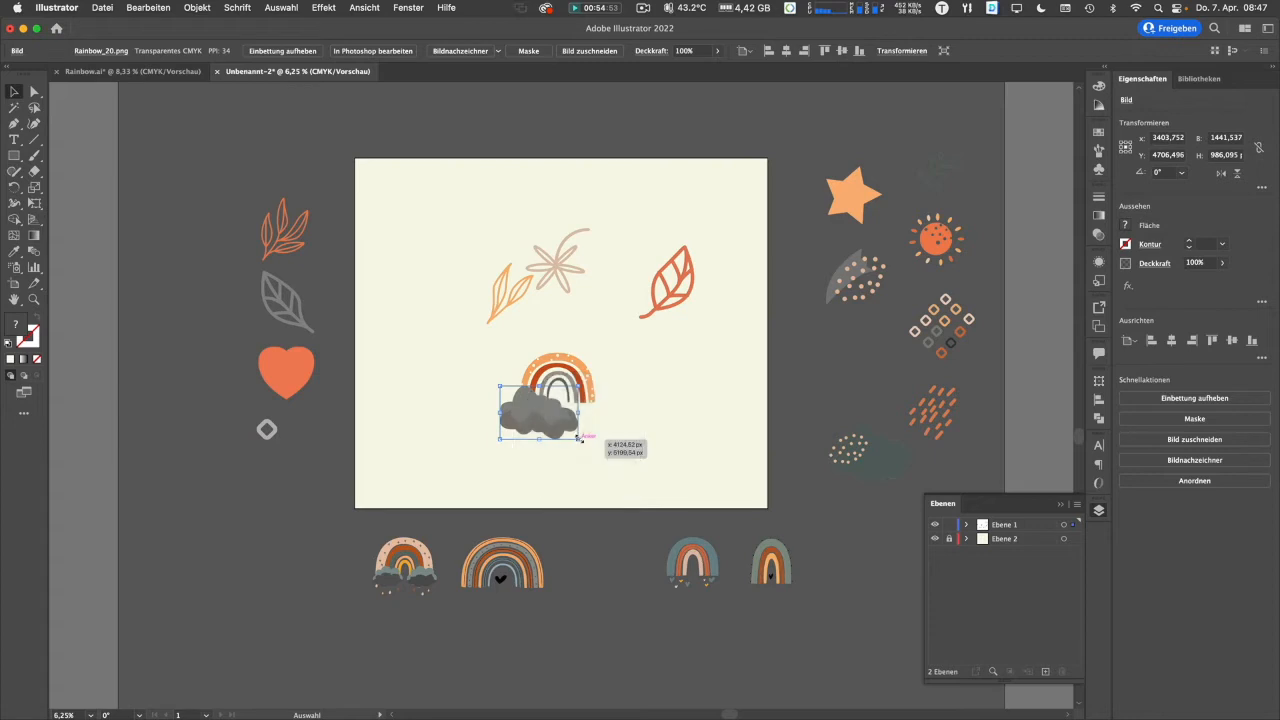
drag(578, 437, 529, 400)
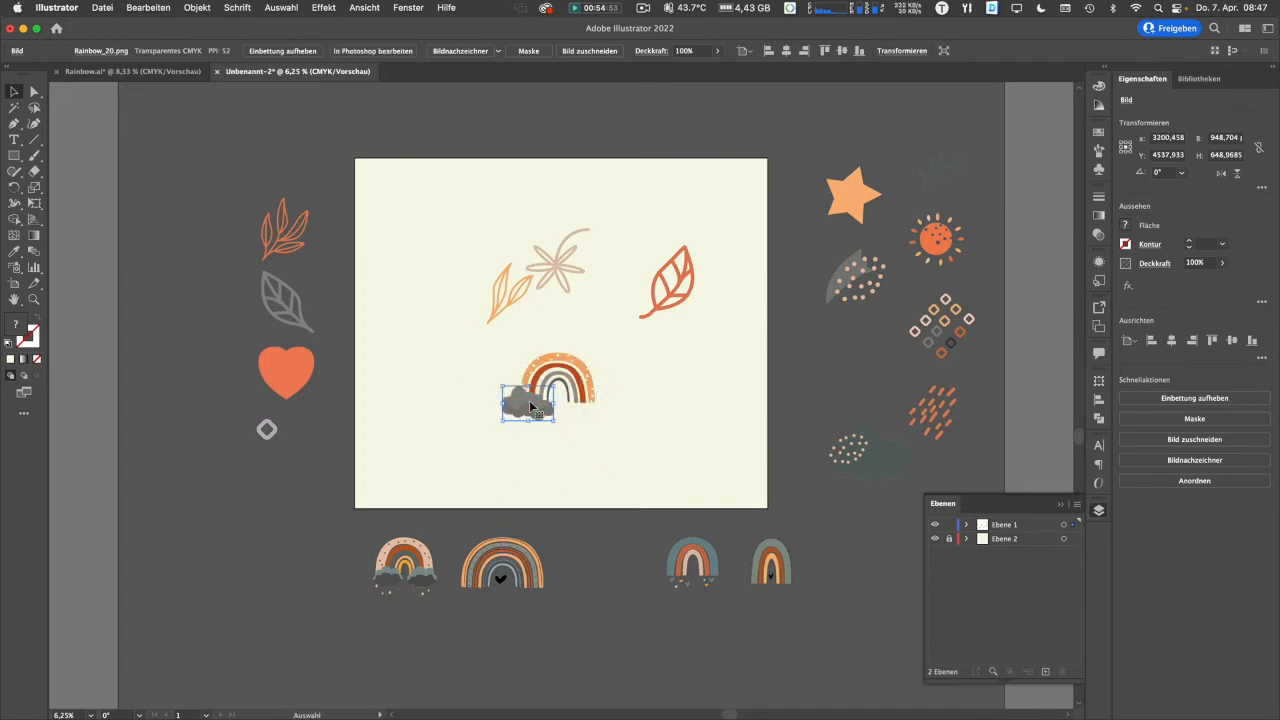
drag(529, 400, 588, 404)
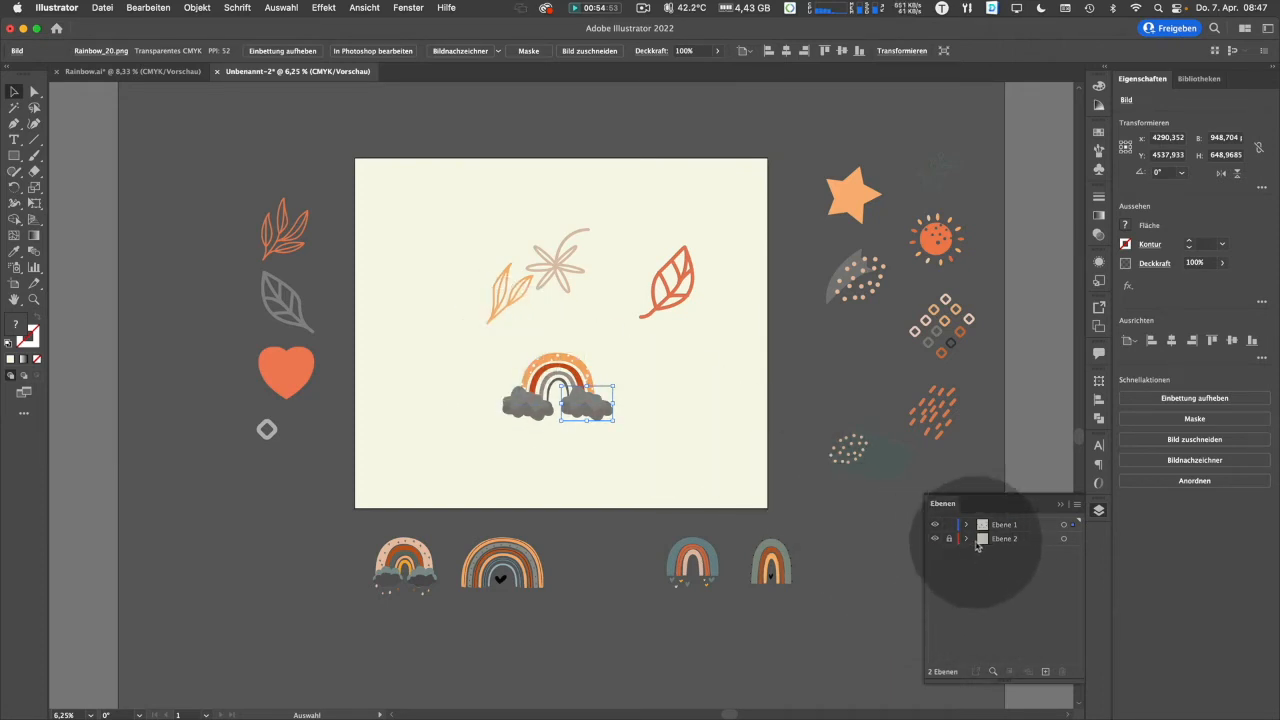
drag(481, 342, 652, 455)
drag(546, 368, 550, 372)
- Arrange the scaled-down heart, the dotted grey leaf and the star, about 578 × 601 px, around the rainbow's upper edge
drag(279, 363, 641, 372)
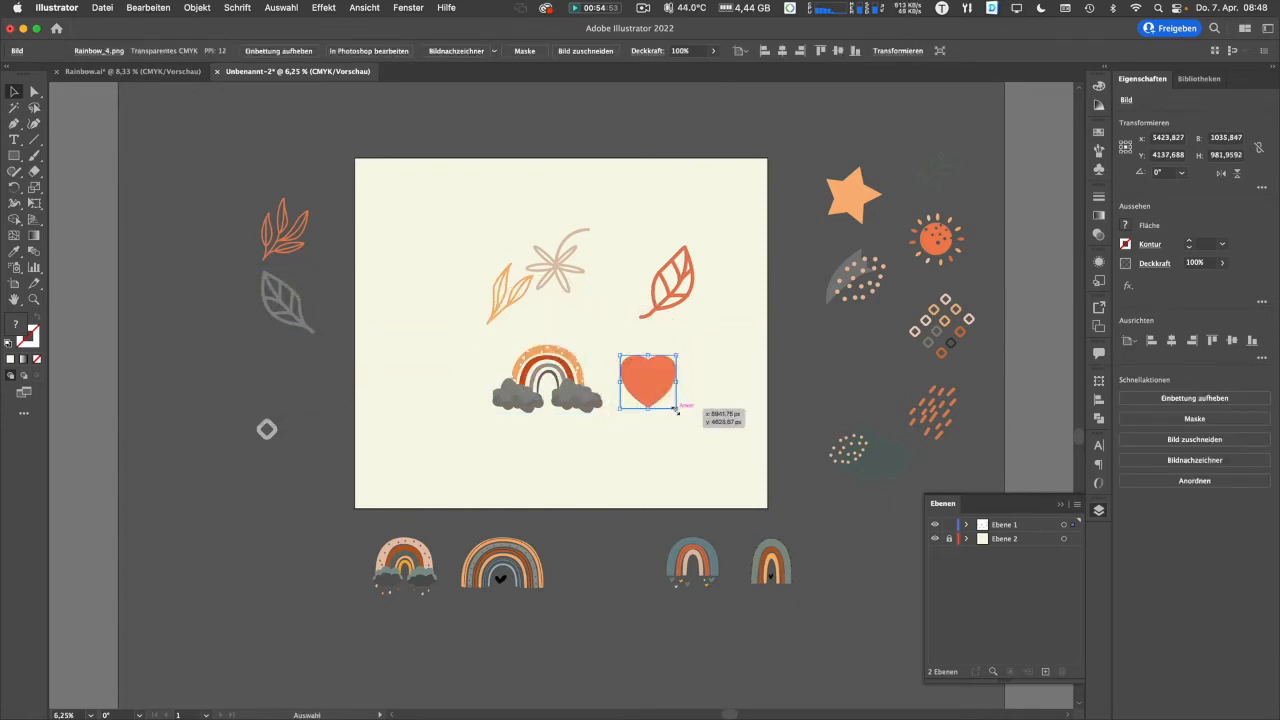
drag(676, 408, 609, 361)
drag(860, 275, 605, 318)
drag(851, 201, 561, 331)
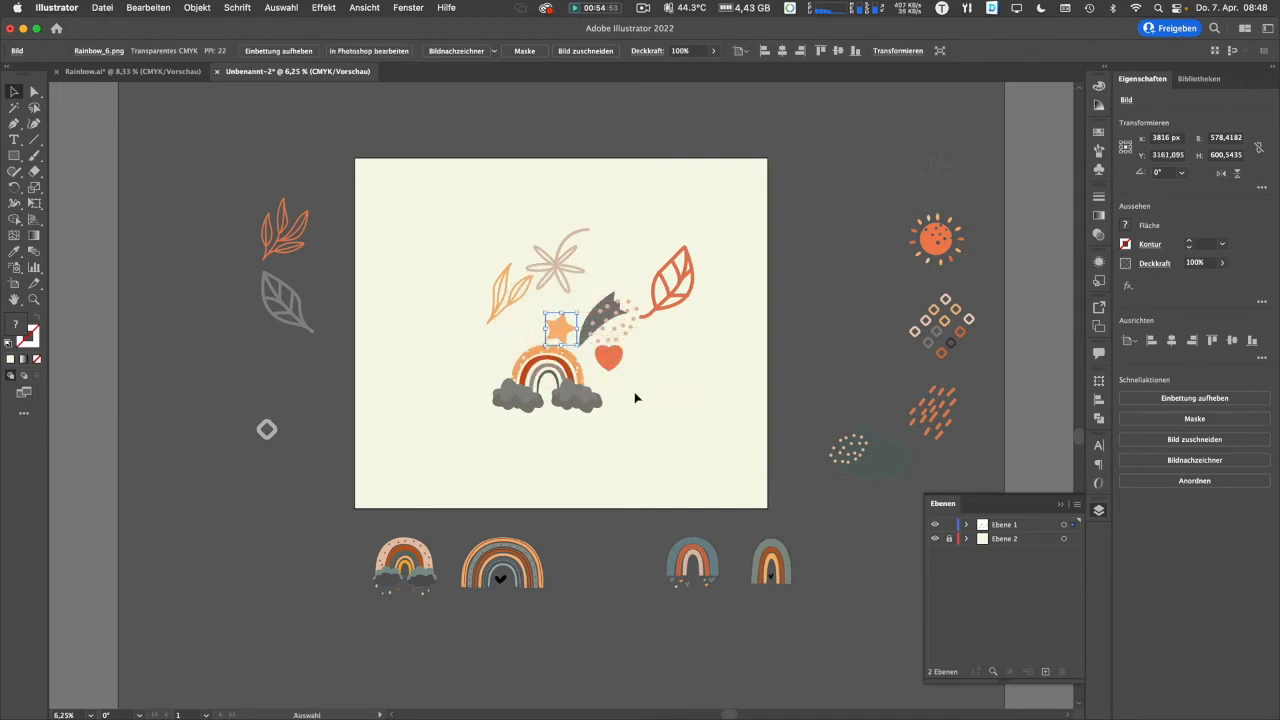
- Reposition the star beside the flower, the heart below the red leaf, and the dotted grey leaf closer to the flower
drag(560, 330, 560, 323)
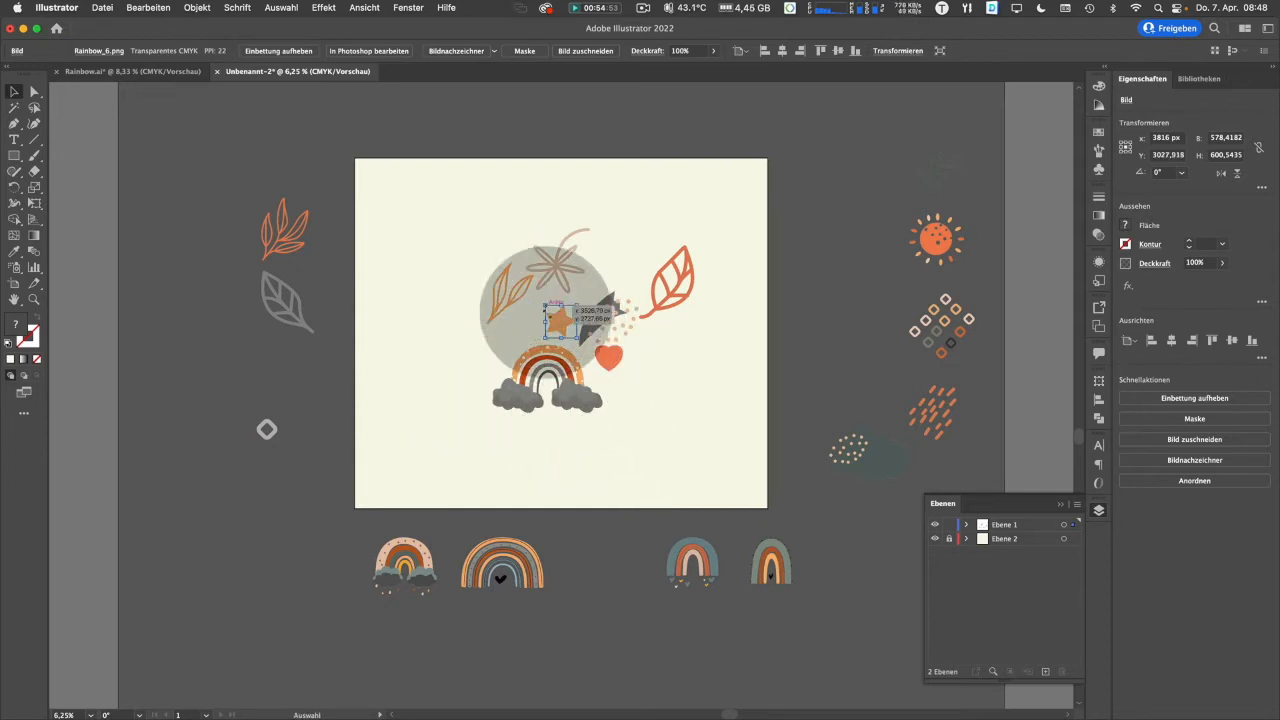
drag(556, 321, 619, 255)
drag(621, 359, 592, 310)
drag(452, 352, 633, 437)
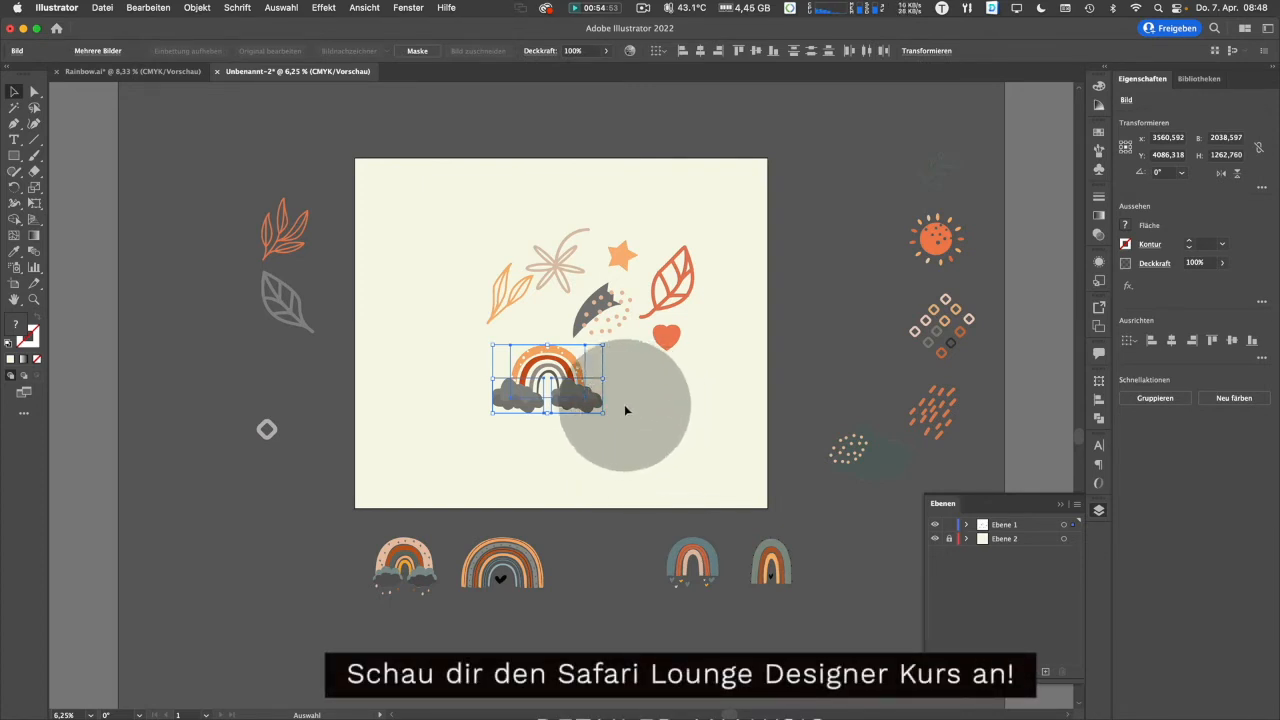
click(648, 393)
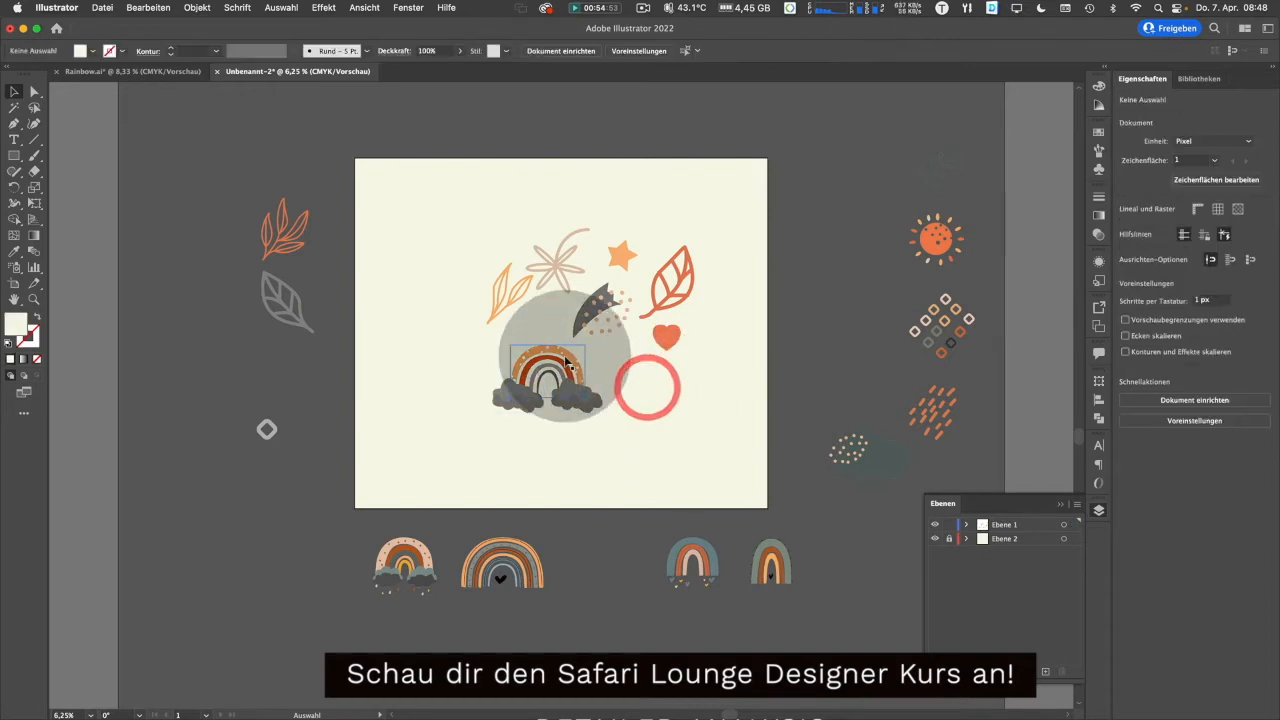
- Group the dotted orange rainbow with the two grey clouds at its feet, keeping its position above them
drag(537, 360, 503, 365)
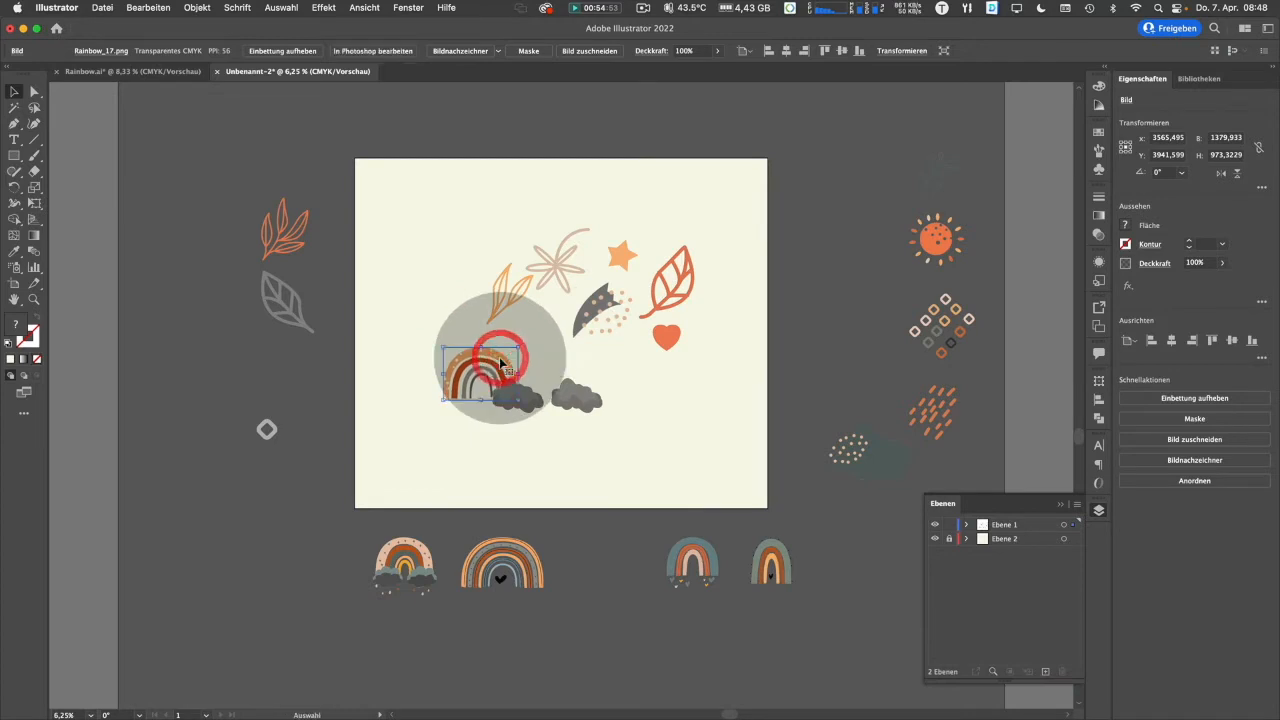
key(super+z)
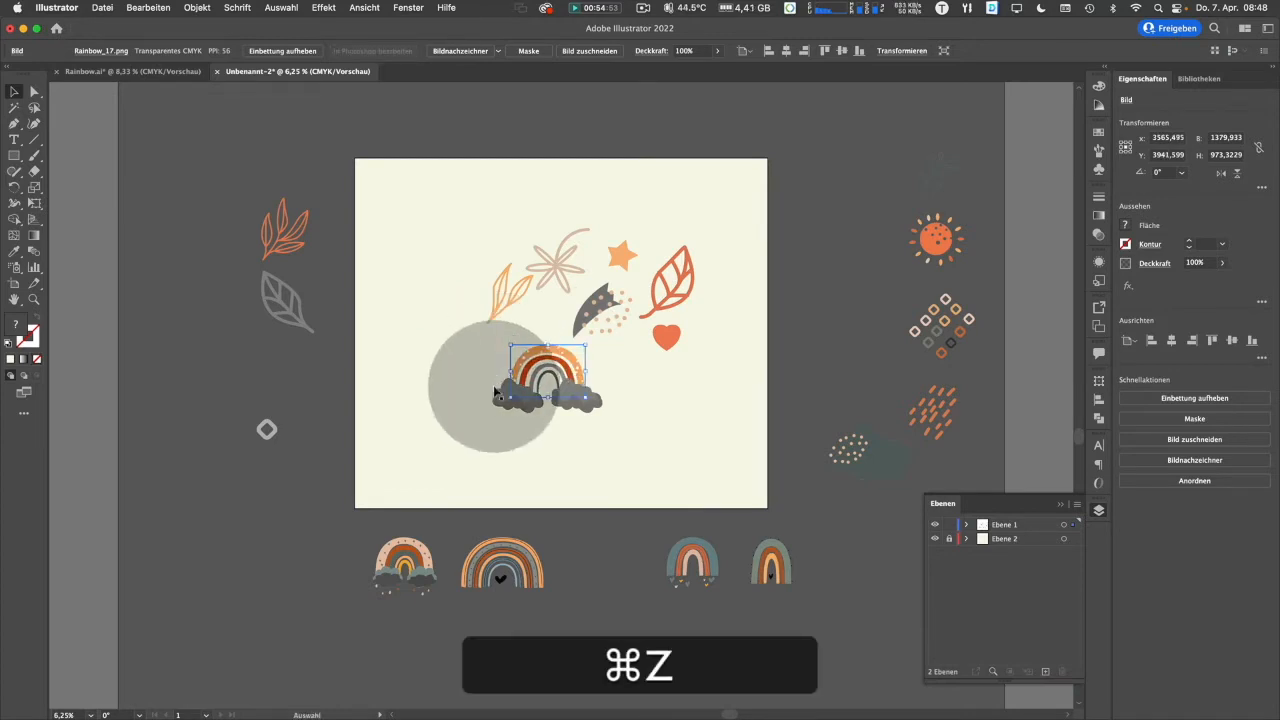
shift+click(612, 360)
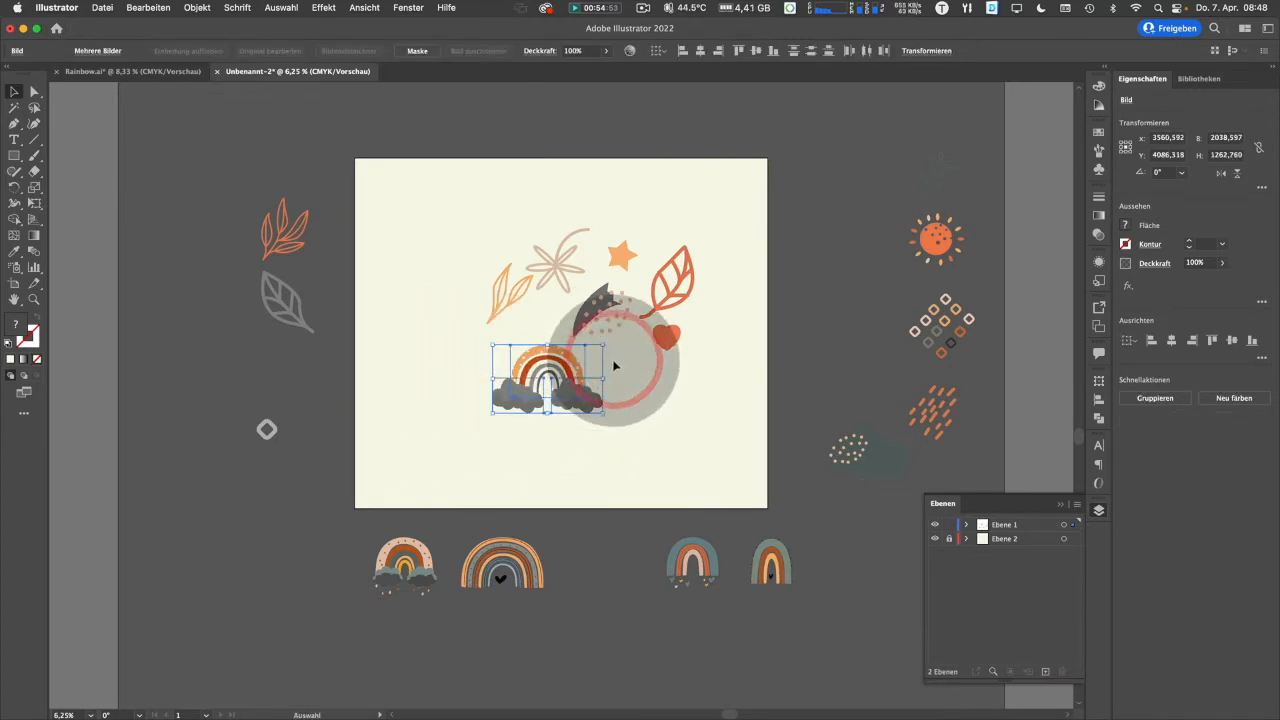
key(super+g)
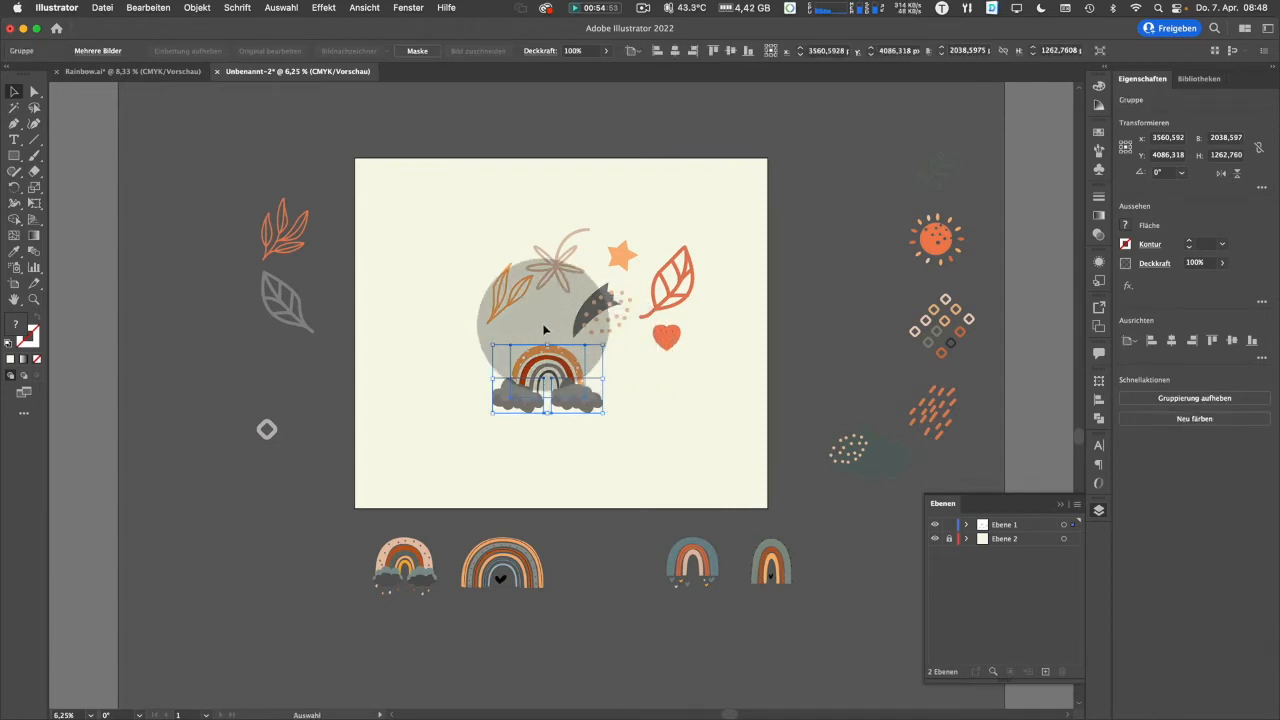
- Move the grouped cloud rainbow down and left, and place the blue rainbow with small hearts to its right on the artboard
click(543, 326)
drag(549, 350, 512, 370)
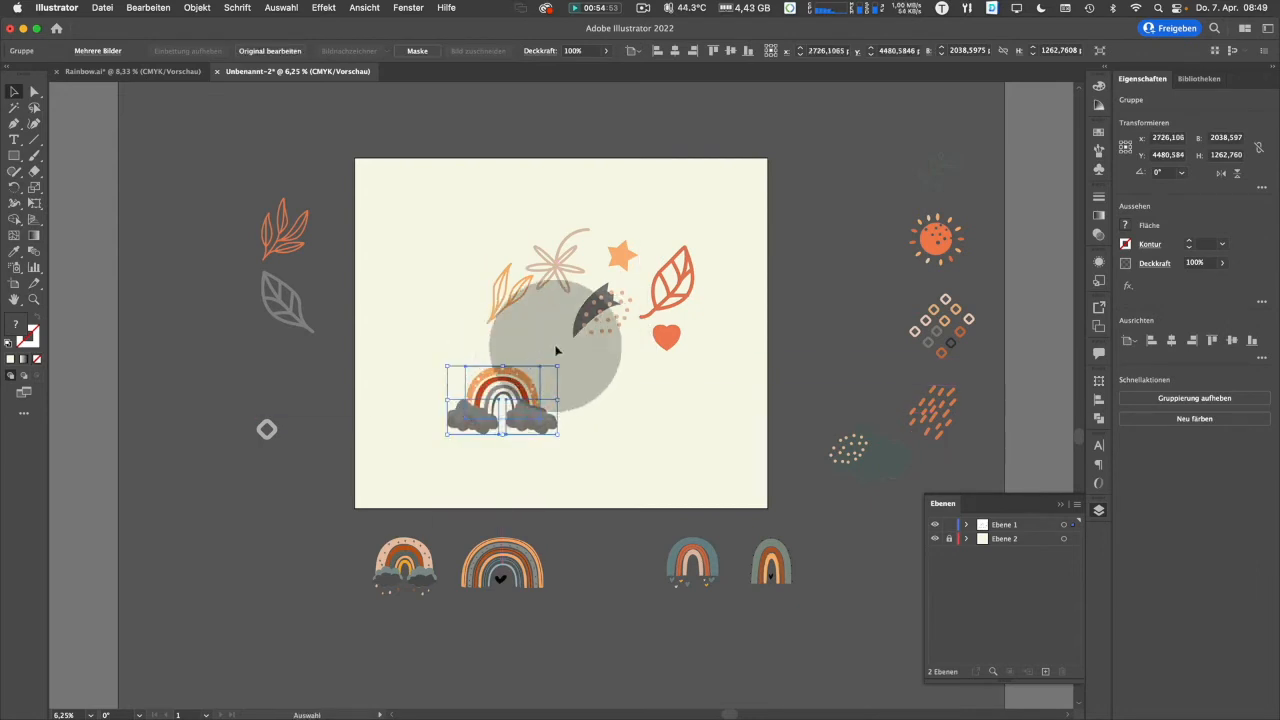
drag(688, 555, 632, 402)
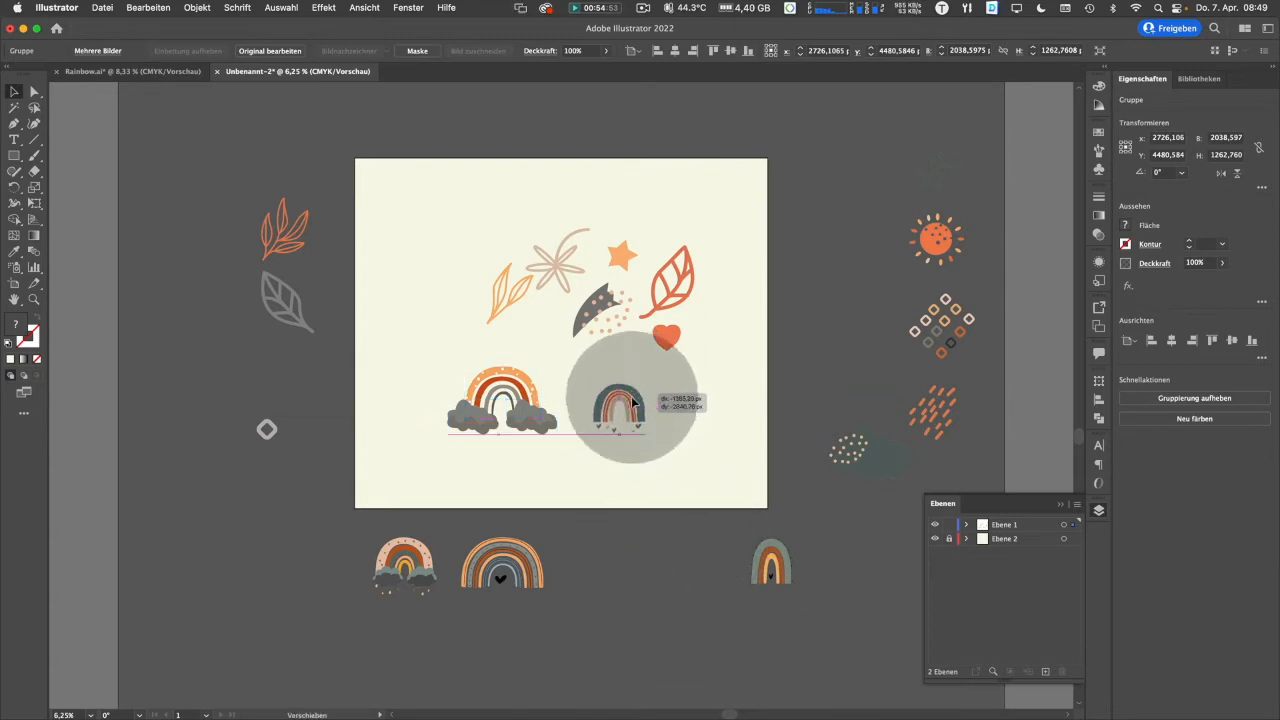
click(495, 378)
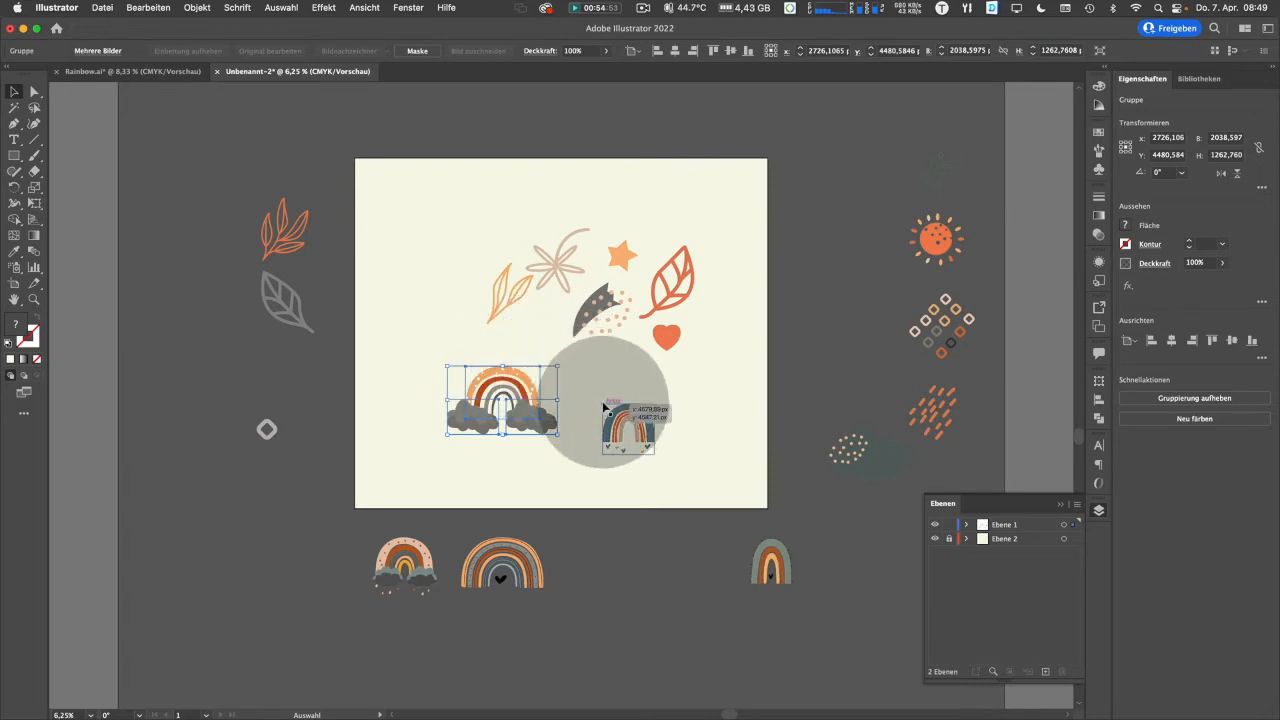
- Examine how the grouped cloud rainbow is listed among the objects of Ebene 1
drag(599, 223, 727, 320)
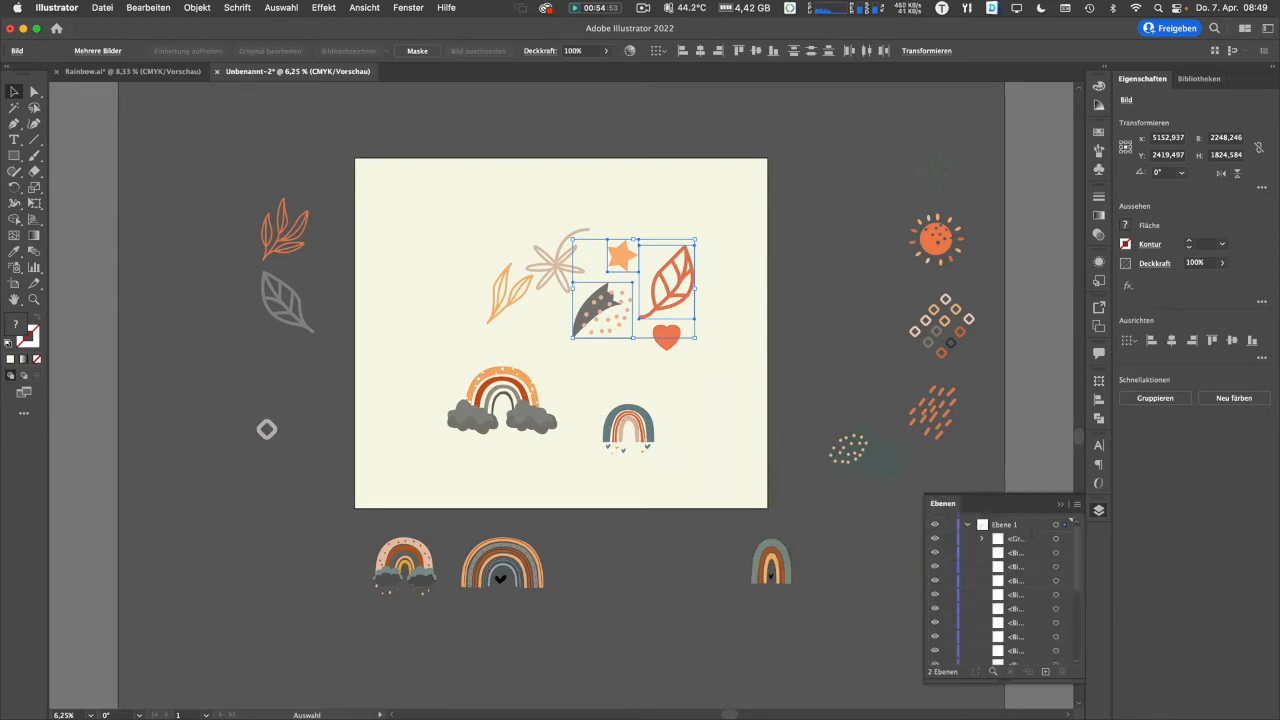
click(529, 414)
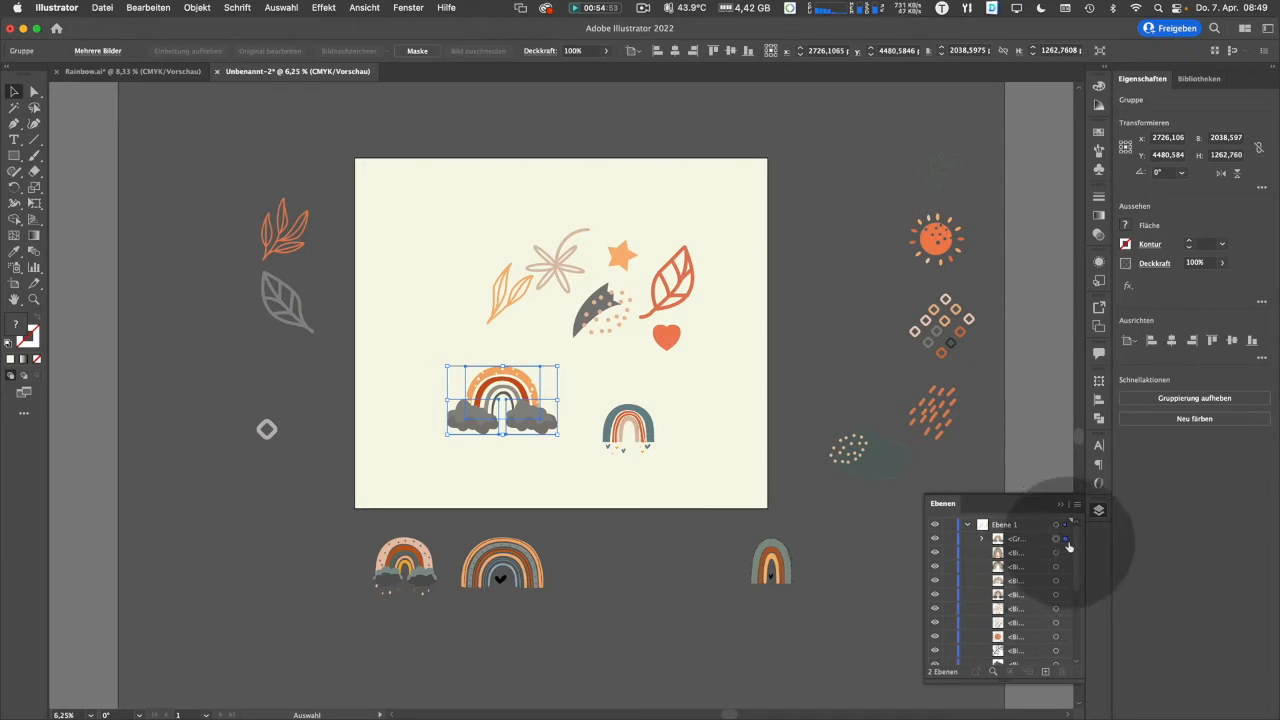
click(982, 541)
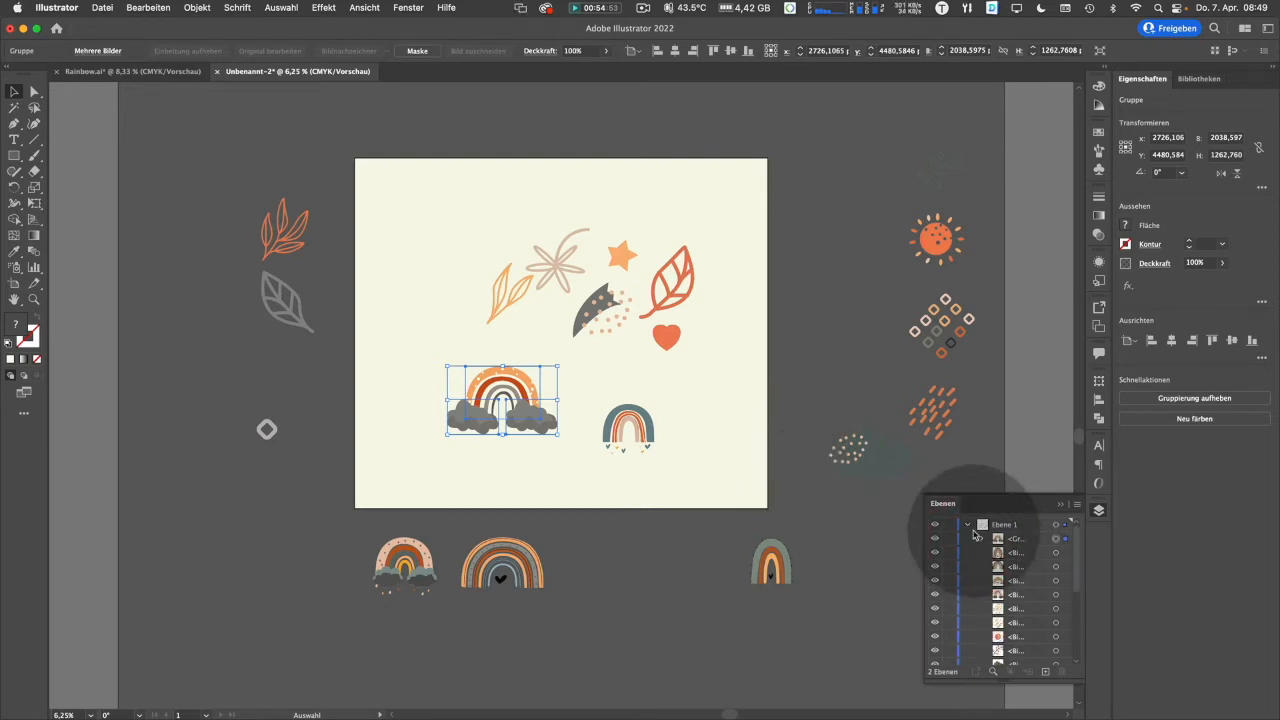
click(969, 527)
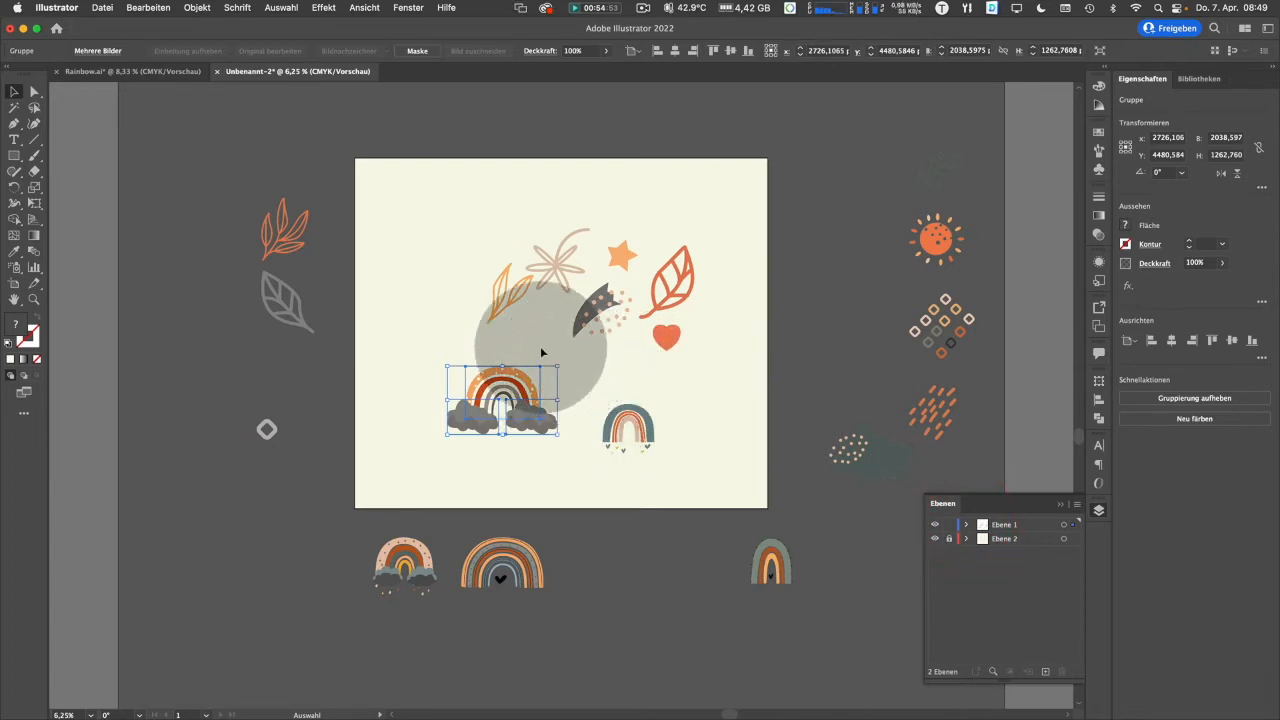
- Rotate the cloud rainbow group to about 339°, shrink it to about 1523 × 1270 px, and place the scaled-down red branch beside it
drag(562, 362, 510, 408)
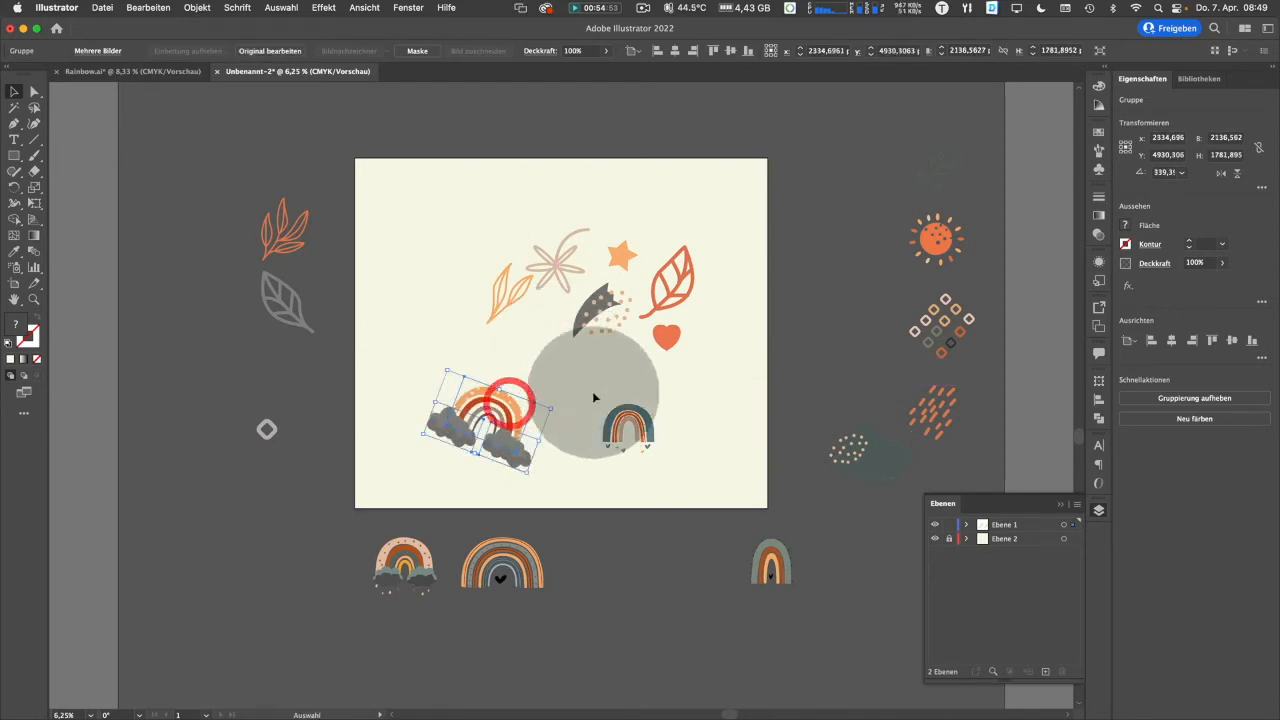
drag(292, 250, 534, 380)
click(508, 430)
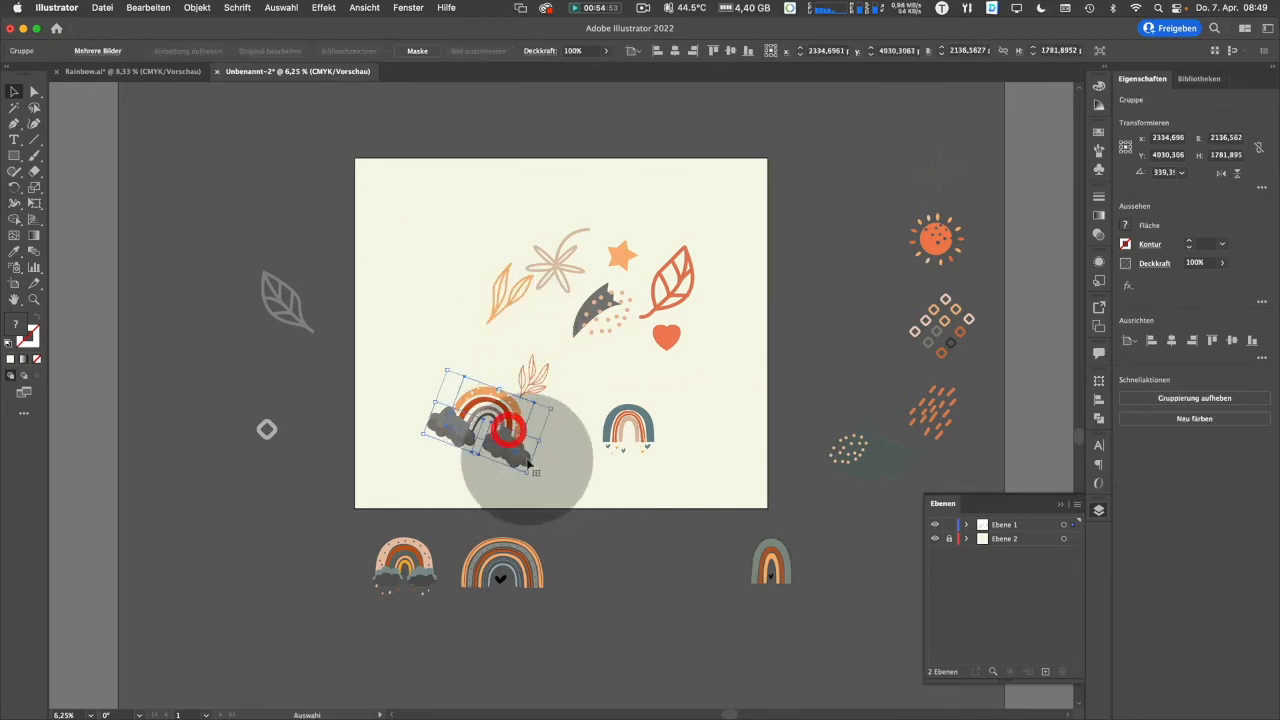
drag(528, 474, 478, 403)
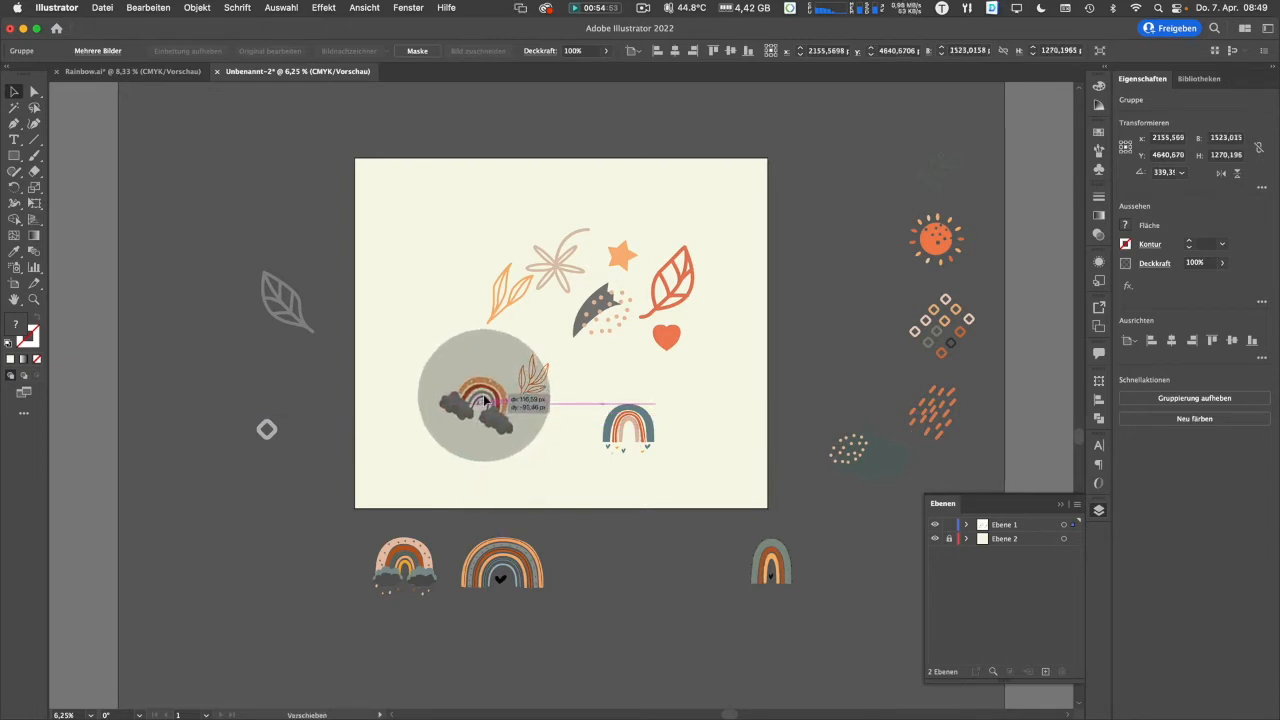
- Cluster the blue rainbow, dotted grey leaf, flower, orange leaf, red leaf, heart and star tightly to the right of the cloud rainbow
click(628, 424)
drag(652, 415, 517, 380)
click(588, 319)
drag(634, 338, 617, 324)
drag(610, 300, 575, 369)
drag(609, 324, 568, 368)
drag(659, 314, 557, 339)
drag(598, 269, 578, 322)
drag(622, 255, 615, 418)
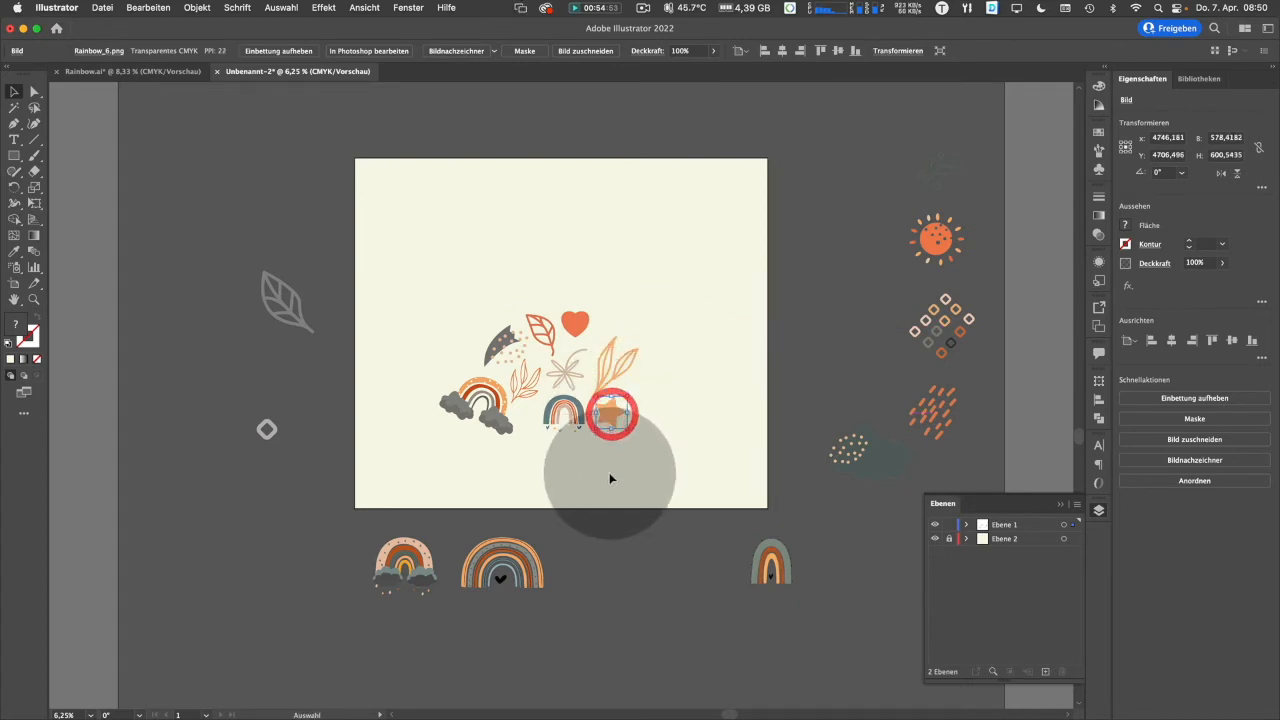
- Add the grey leaf above the cloud rainbow, the sun beside the orange leaf, and the dark cloud, about 612 × 408 px, beside the heart
drag(300, 323, 465, 360)
drag(934, 236, 645, 384)
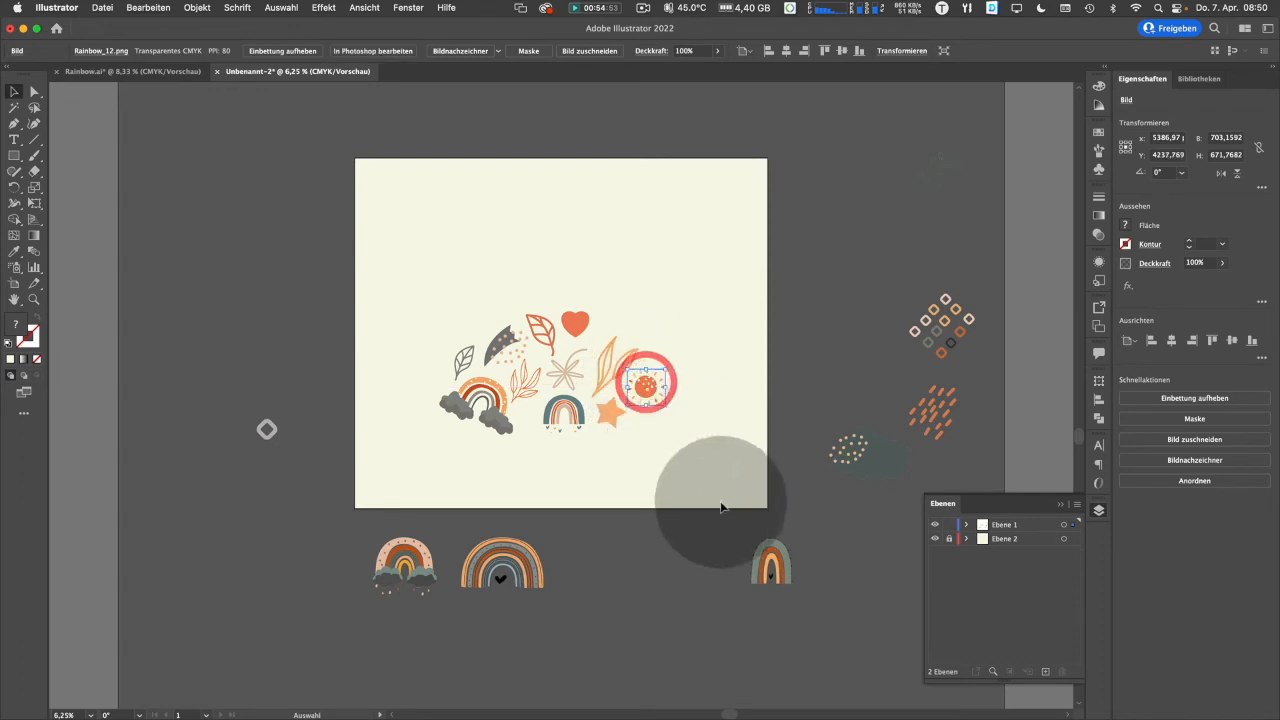
drag(870, 458, 626, 320)
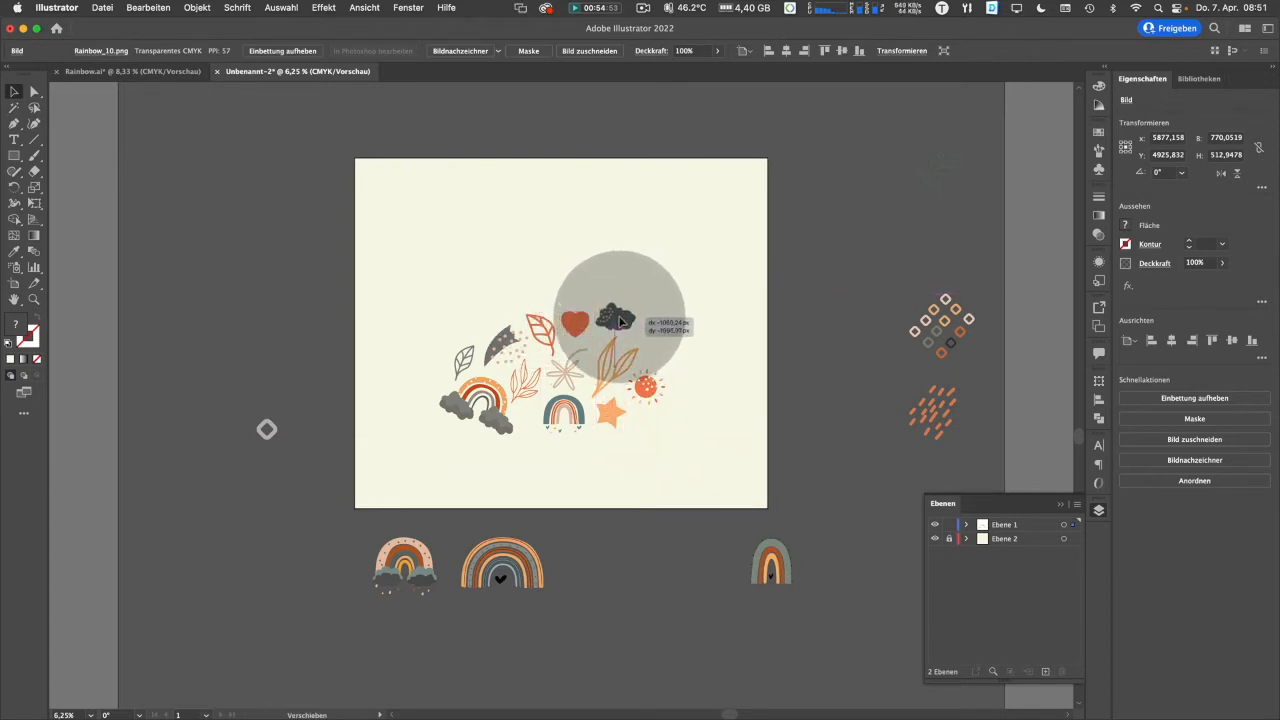
drag(620, 321, 619, 320)
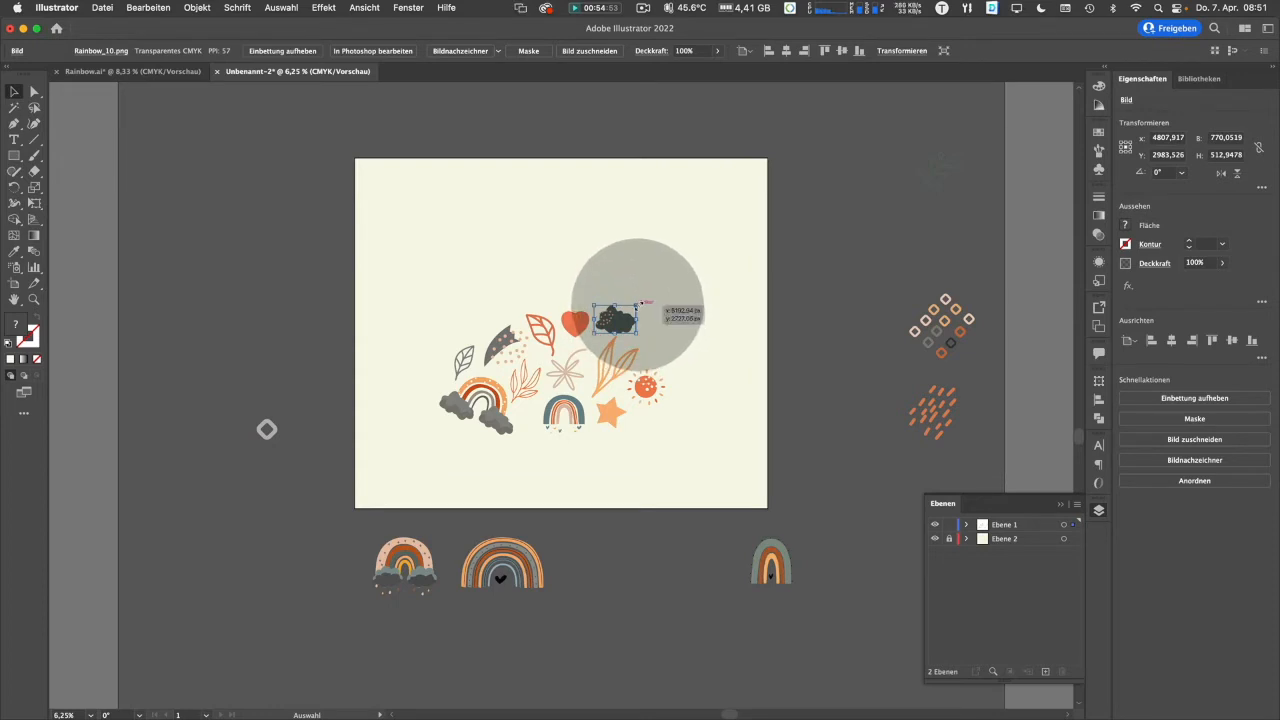
drag(637, 304, 625, 310)
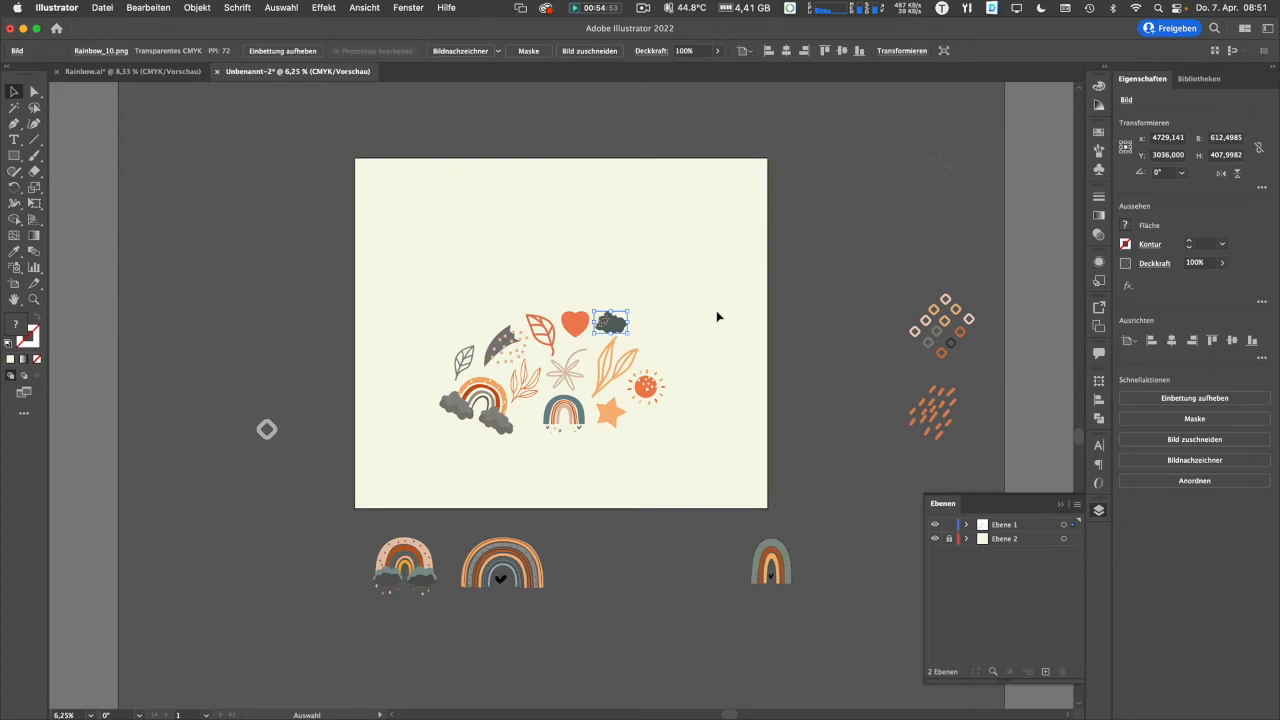
- Place the dark branch above the sun, reflect it across the vertical axis, and tilt and shrink it to about 1020 × 1013 px
drag(933, 172, 677, 339)
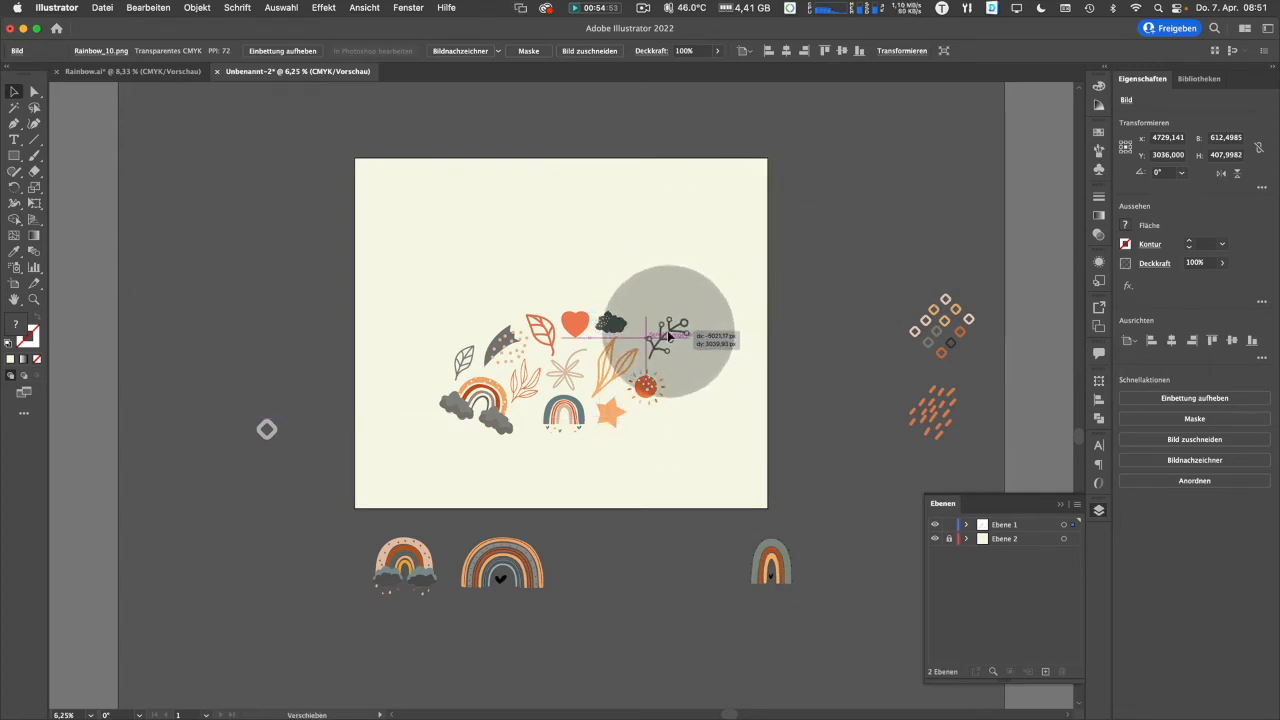
drag(670, 333, 645, 283)
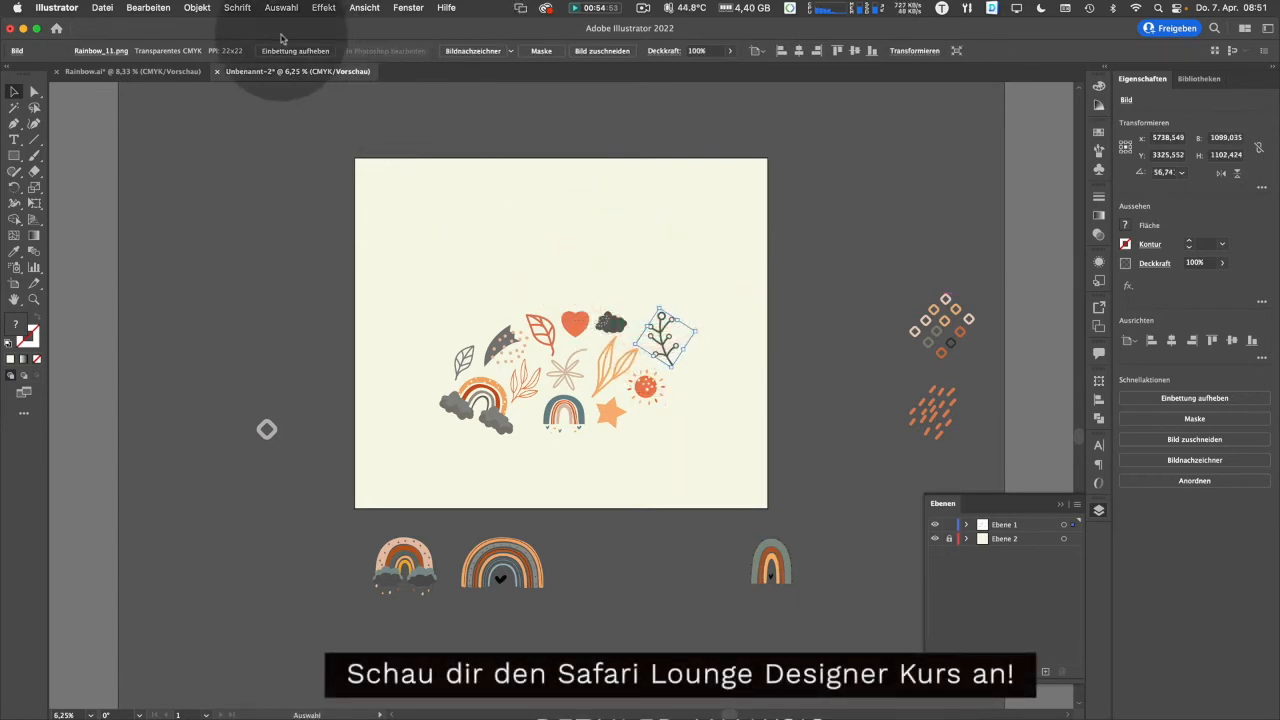
click(195, 8)
mouse_move(230, 27)
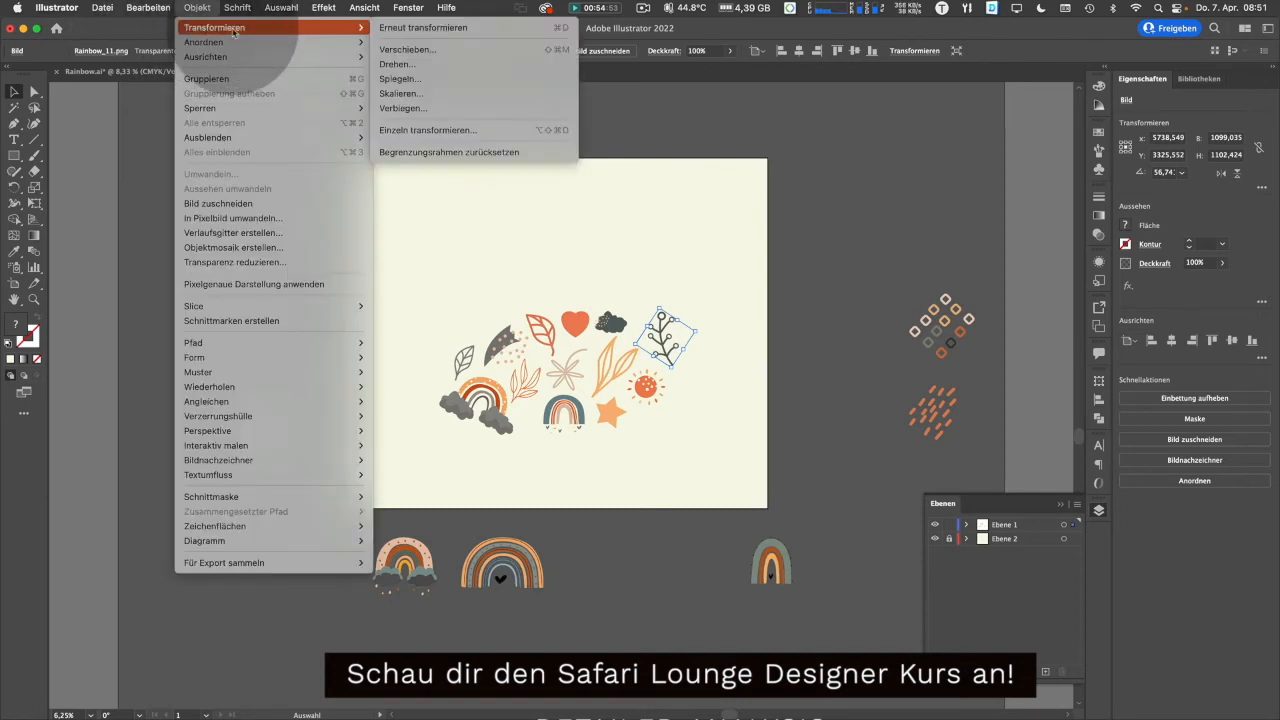
click(442, 79)
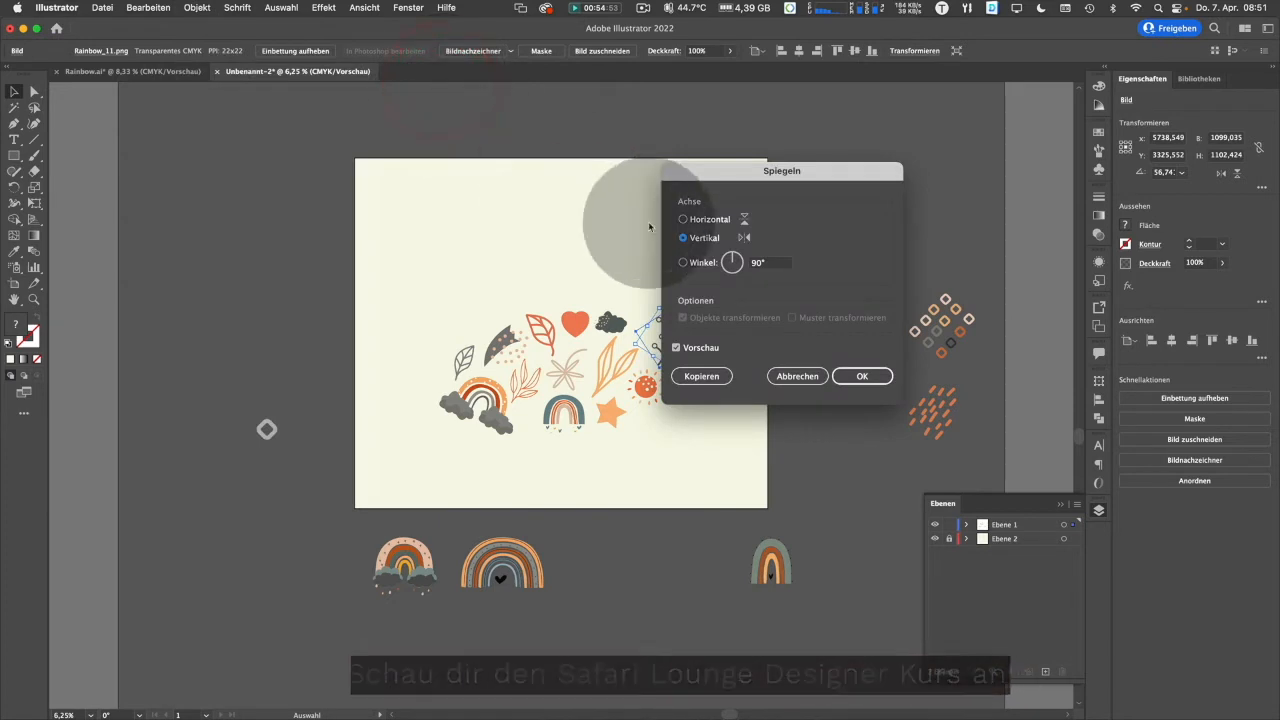
drag(750, 172, 811, 170)
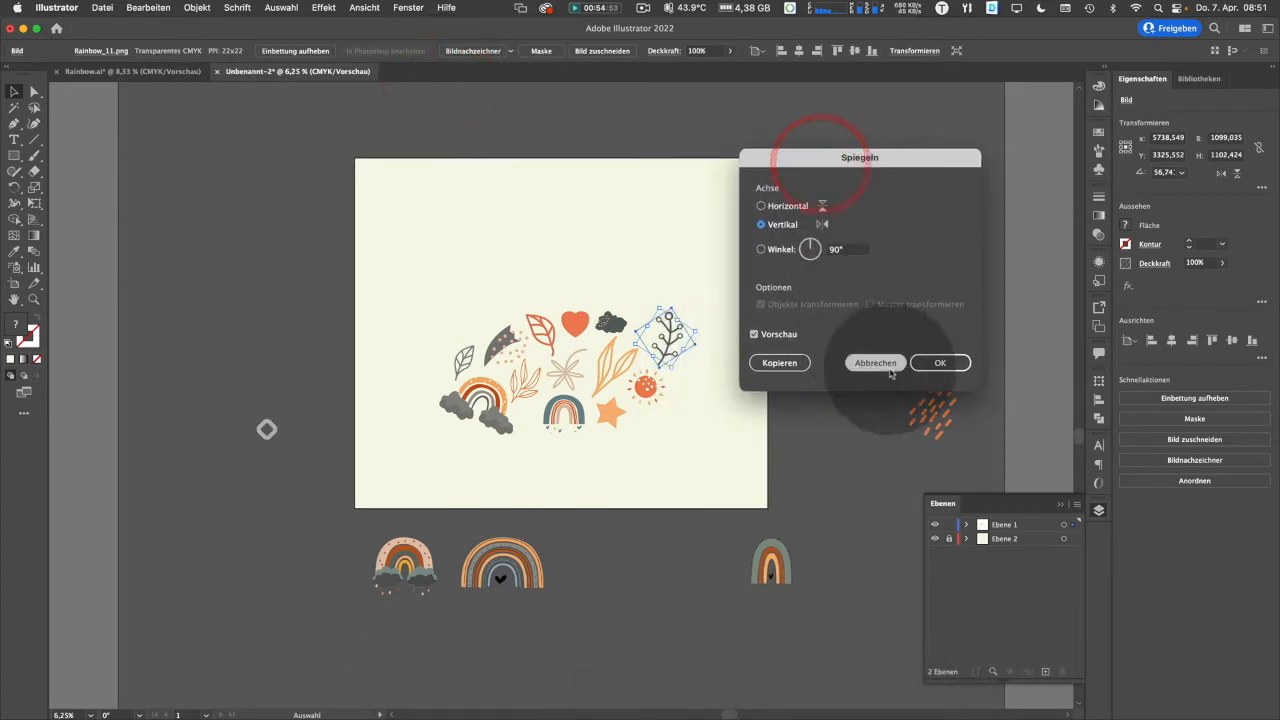
click(926, 366)
mouse_move(666, 340)
mouse_down()
mouse_move(652, 336)
mouse_move(643, 296)
mouse_move(658, 335)
mouse_up()
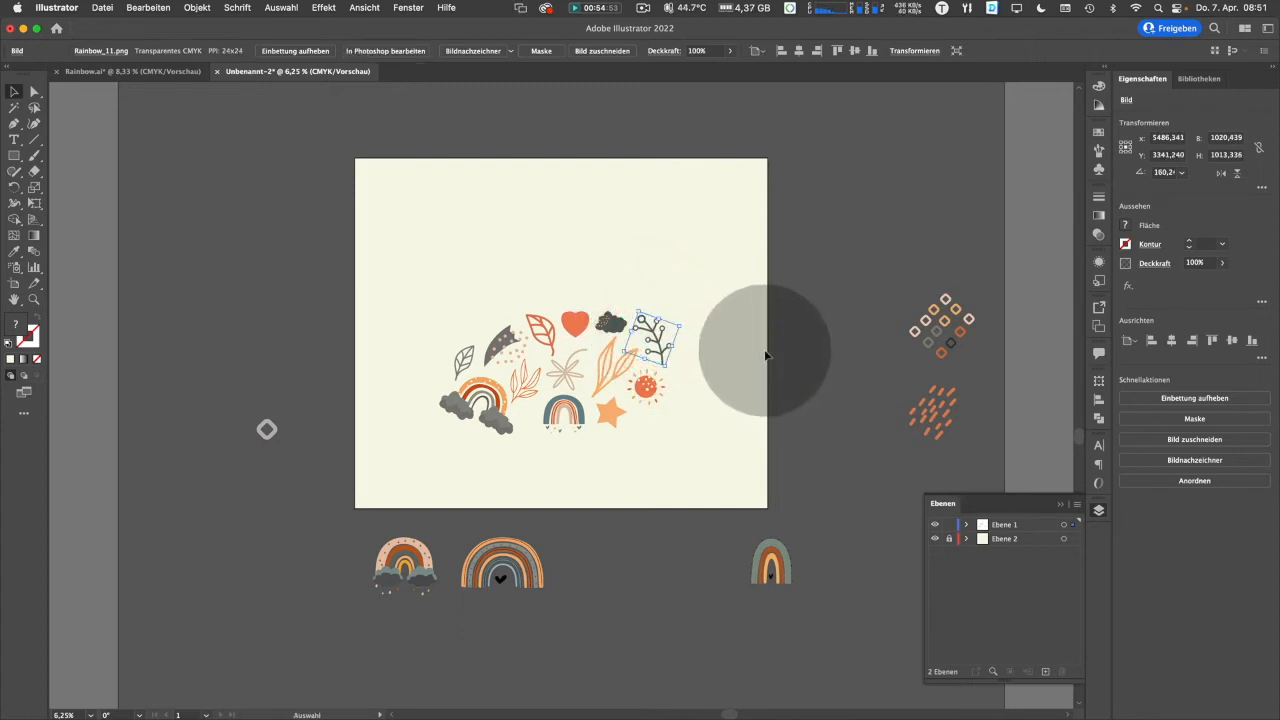
- Place the colourful diamond cluster, about 653 × 649 px, above the red leaf and reflect it across the vertical axis
drag(940, 330, 549, 286)
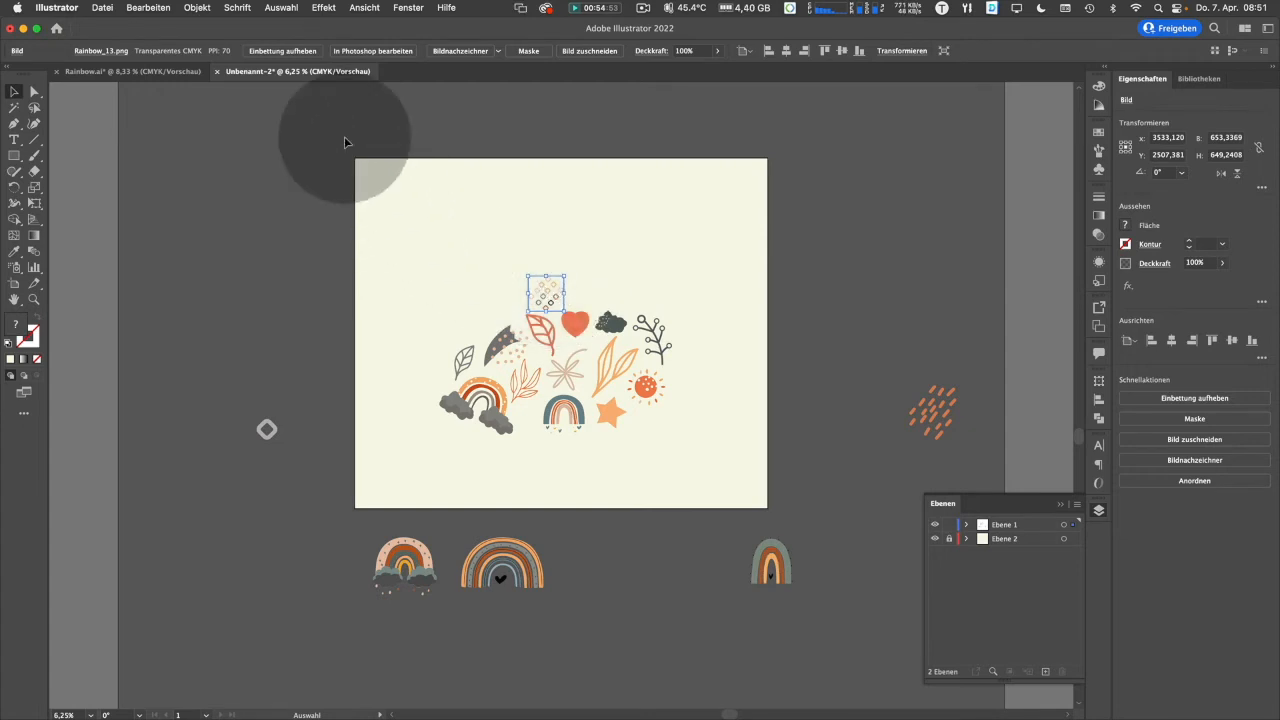
click(197, 7)
mouse_move(232, 35)
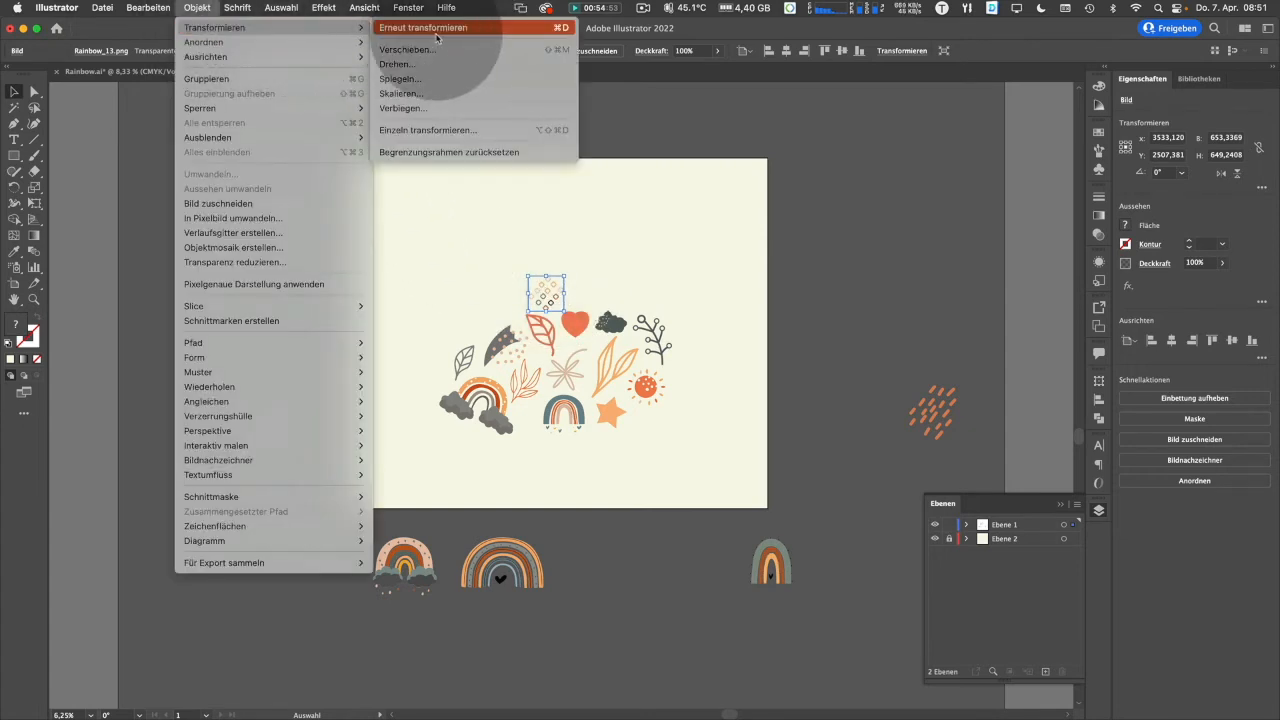
click(466, 79)
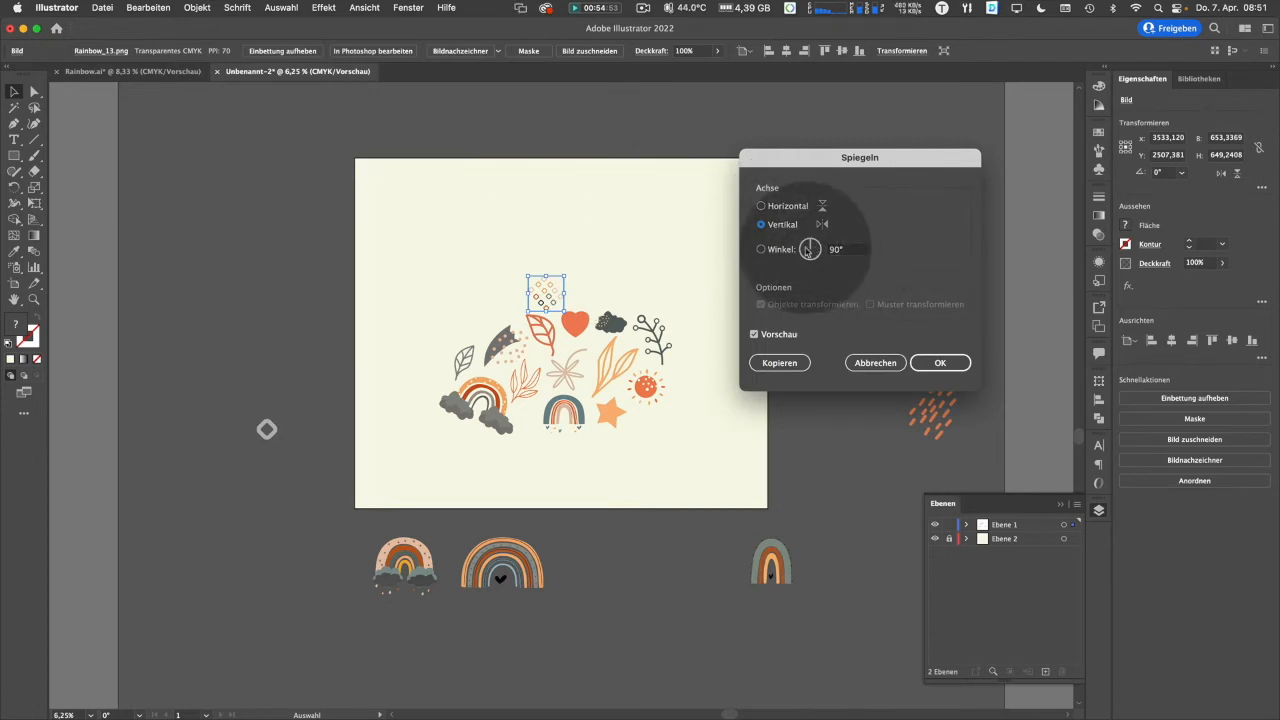
click(946, 364)
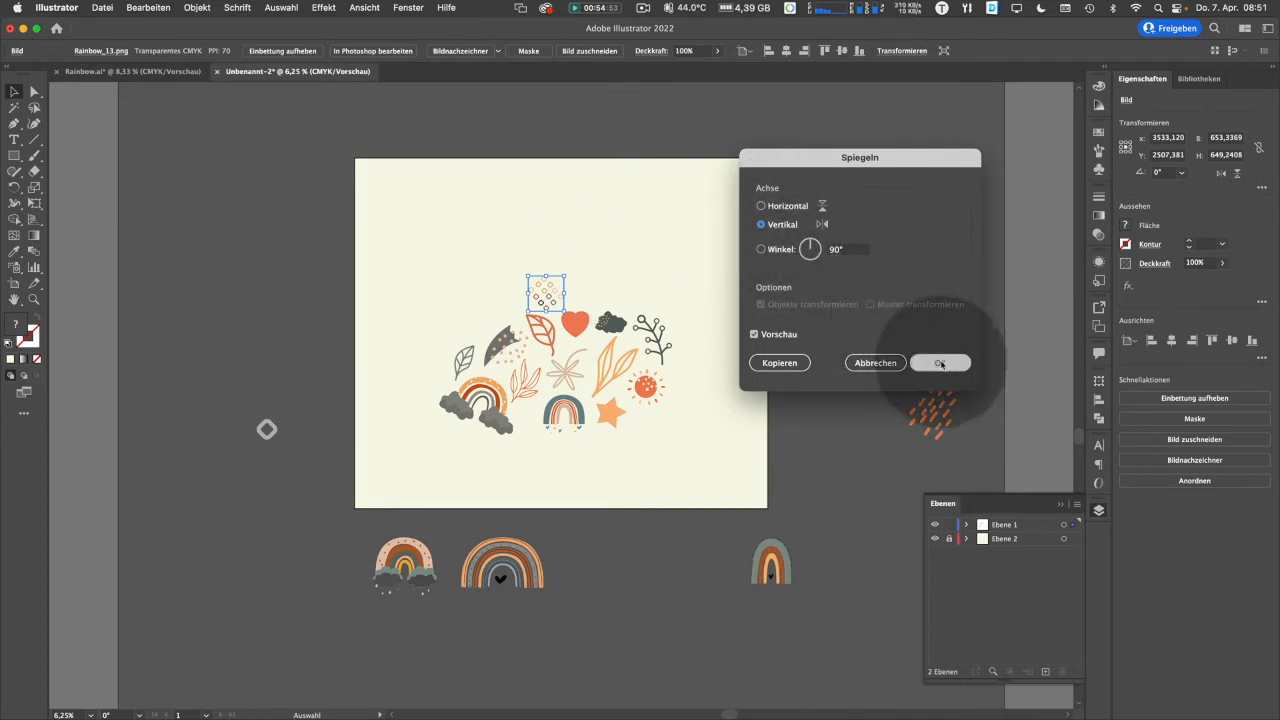
- Place the orange dashes, rotated to about 315°, below the sun, and the green rainbow, tilted about 18°, left of the diamond cluster
drag(945, 412, 876, 12)
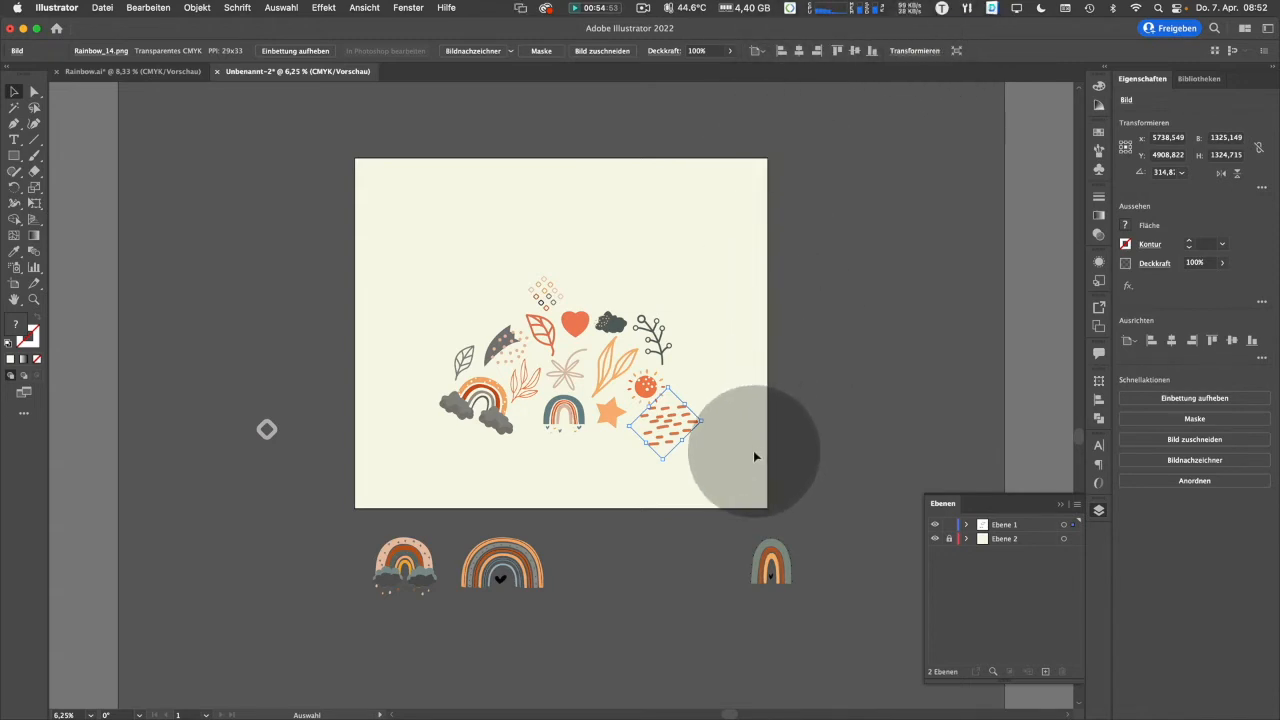
drag(663, 422, 679, 418)
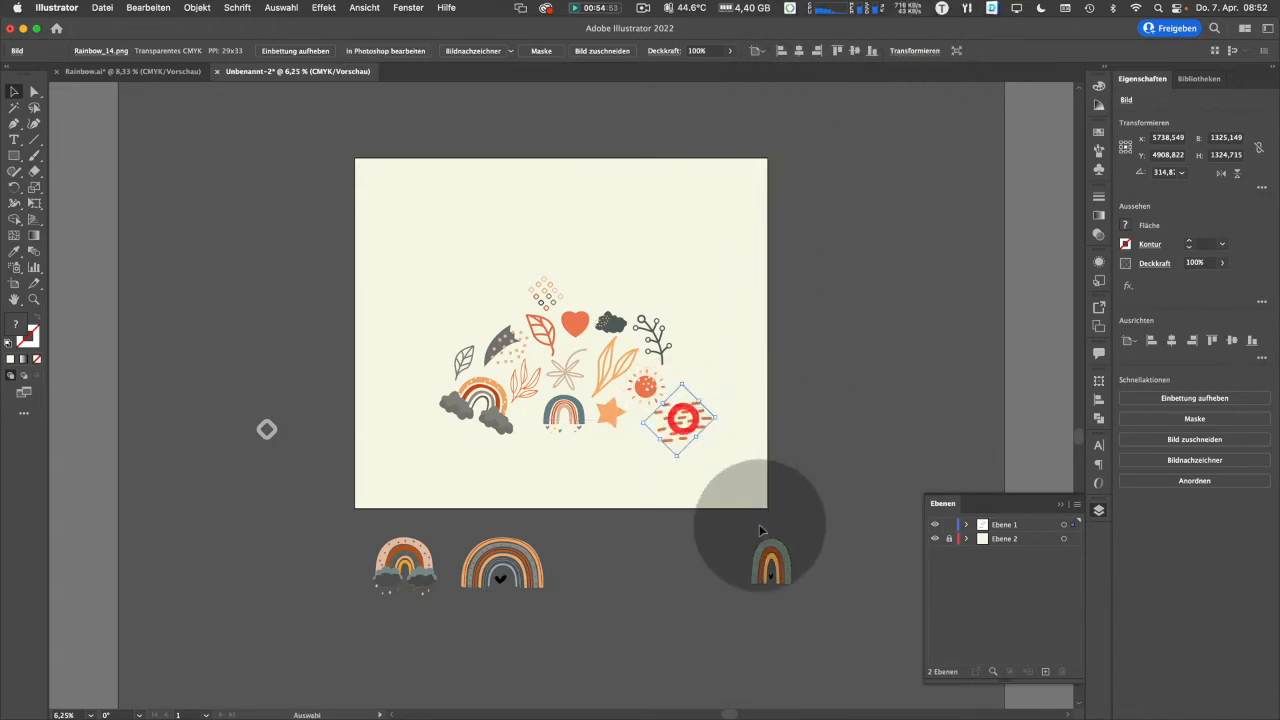
drag(765, 553, 485, 291)
click(520, 262)
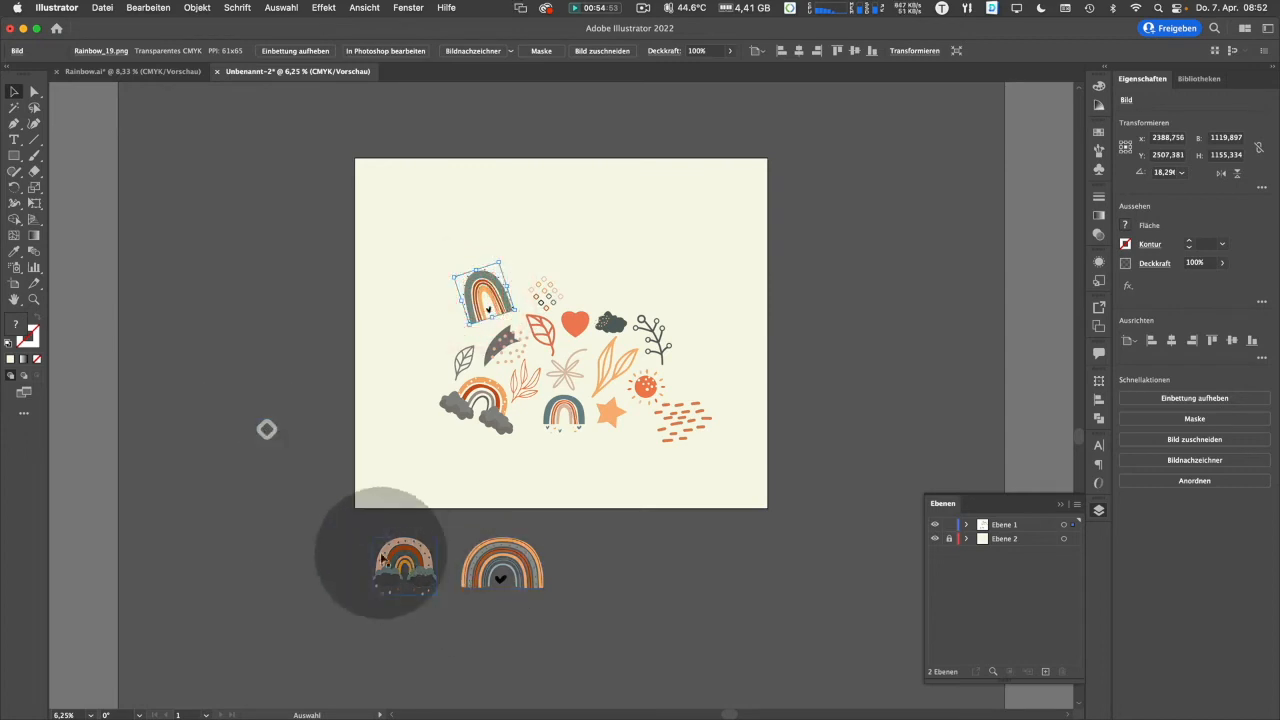
- Place the single grey diamond, about 385 × 385 px, in the gap between the heart, dark cloud and flower
drag(268, 432, 597, 346)
drag(592, 344, 592, 343)
click(582, 426)
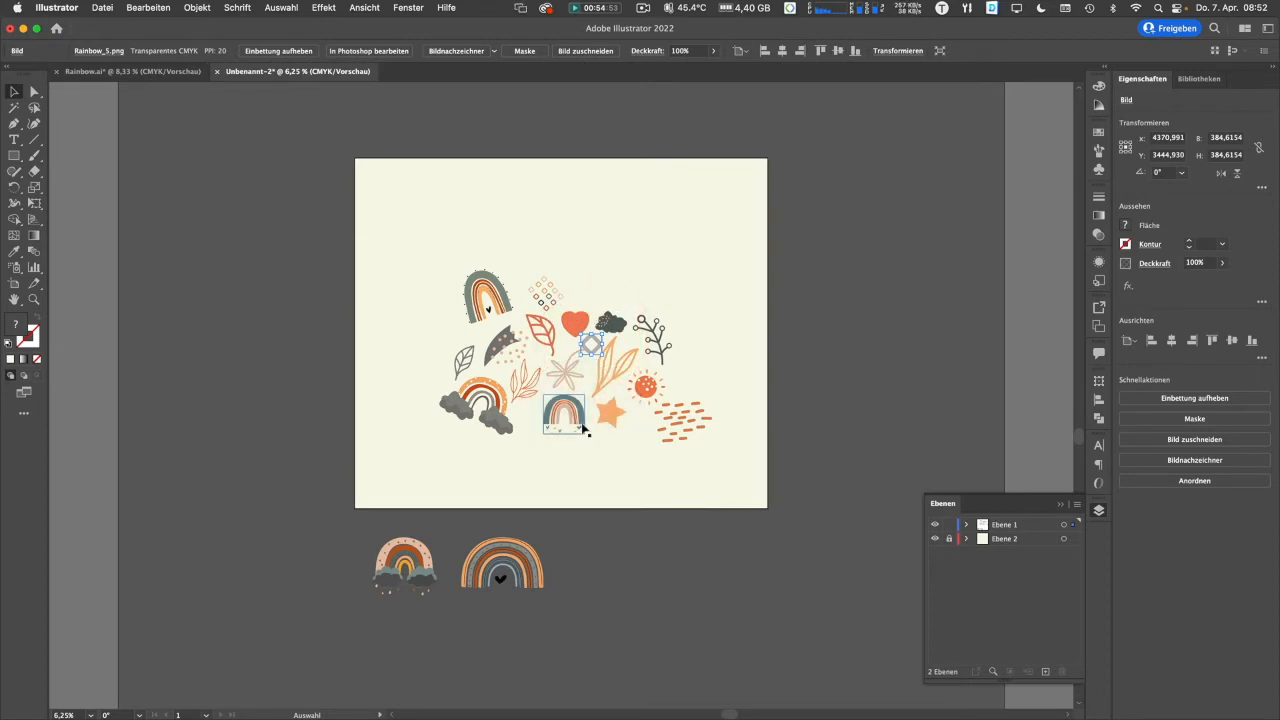
key(ctrl)
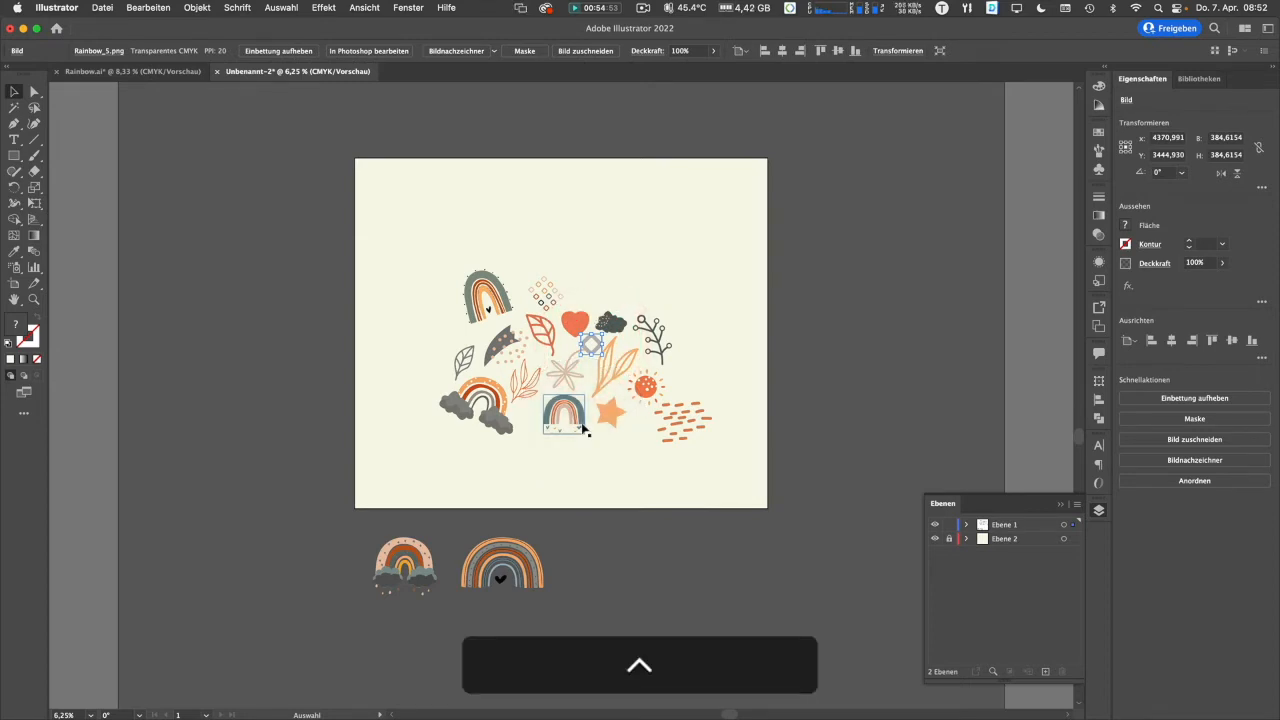
click(592, 344)
key(alt)
scroll(592, 344, up, 1)
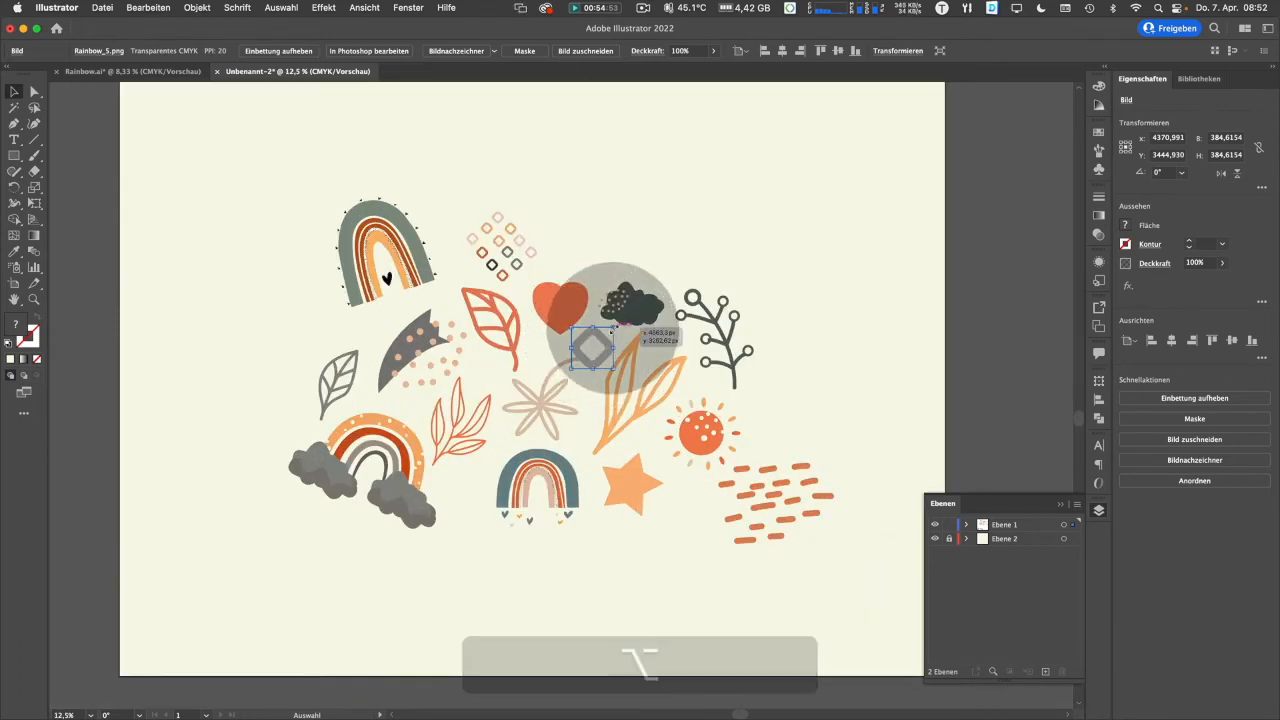
- Shrink the single grey diamond between the heart, dark cloud and flower to about 235 × 235 px
mouse_move(612, 328)
mouse_down()
mouse_move(591, 338)
mouse_move(591, 404)
mouse_move(580, 368)
mouse_move(612, 398)
mouse_move(588, 358)
mouse_move(600, 347)
mouse_up()
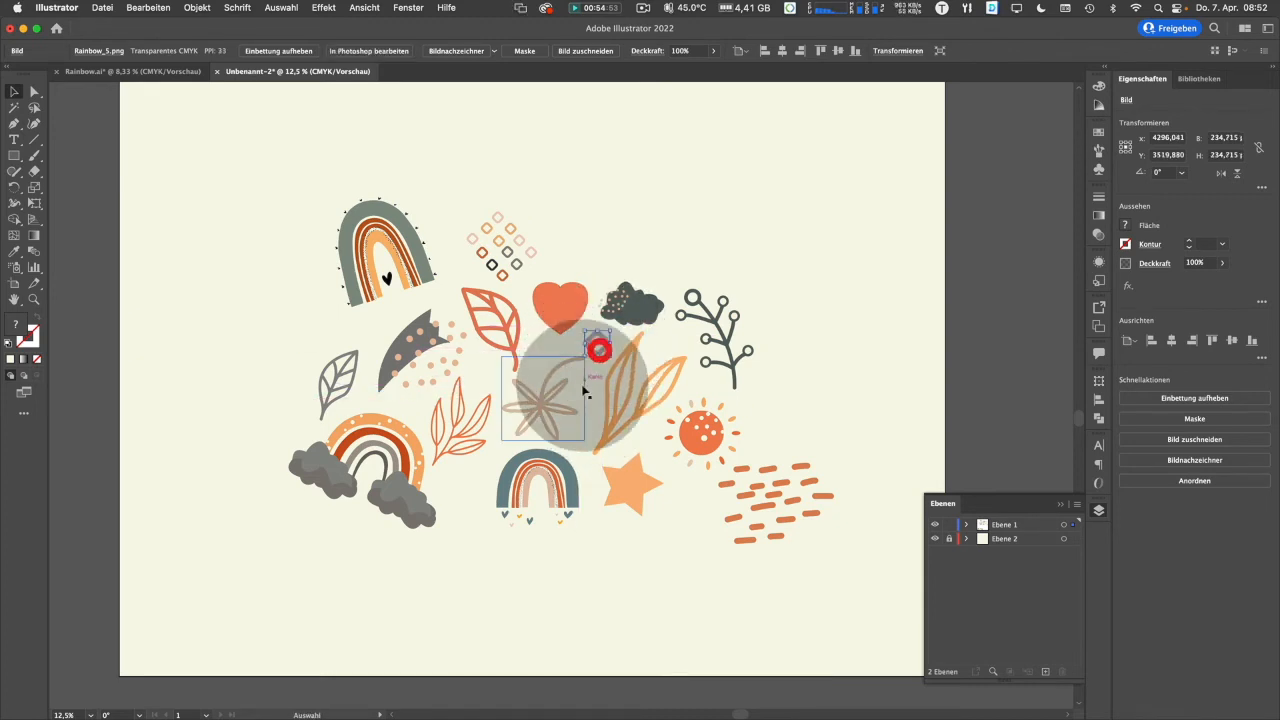
- Place the large heart rainbow above the dark cloud and the pink cloud rainbow left of the grey outlined leaf
scroll(583, 392, down, 4)
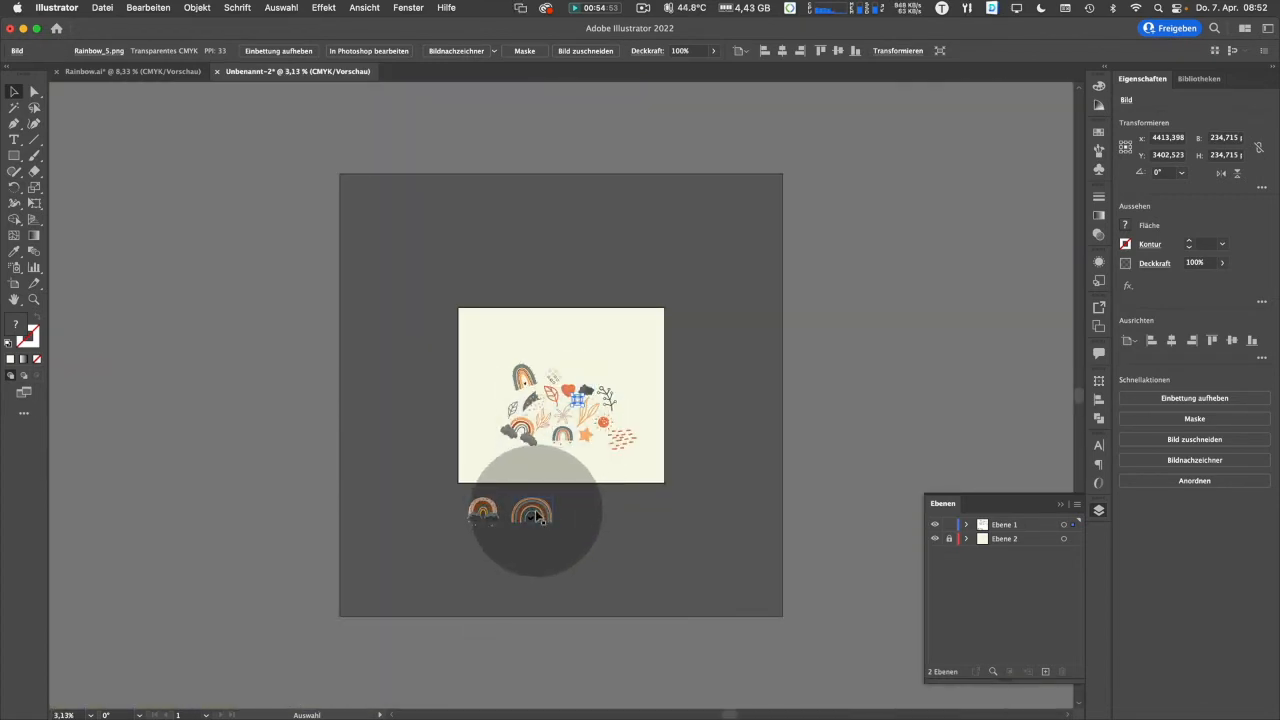
scroll(537, 516, up, 1)
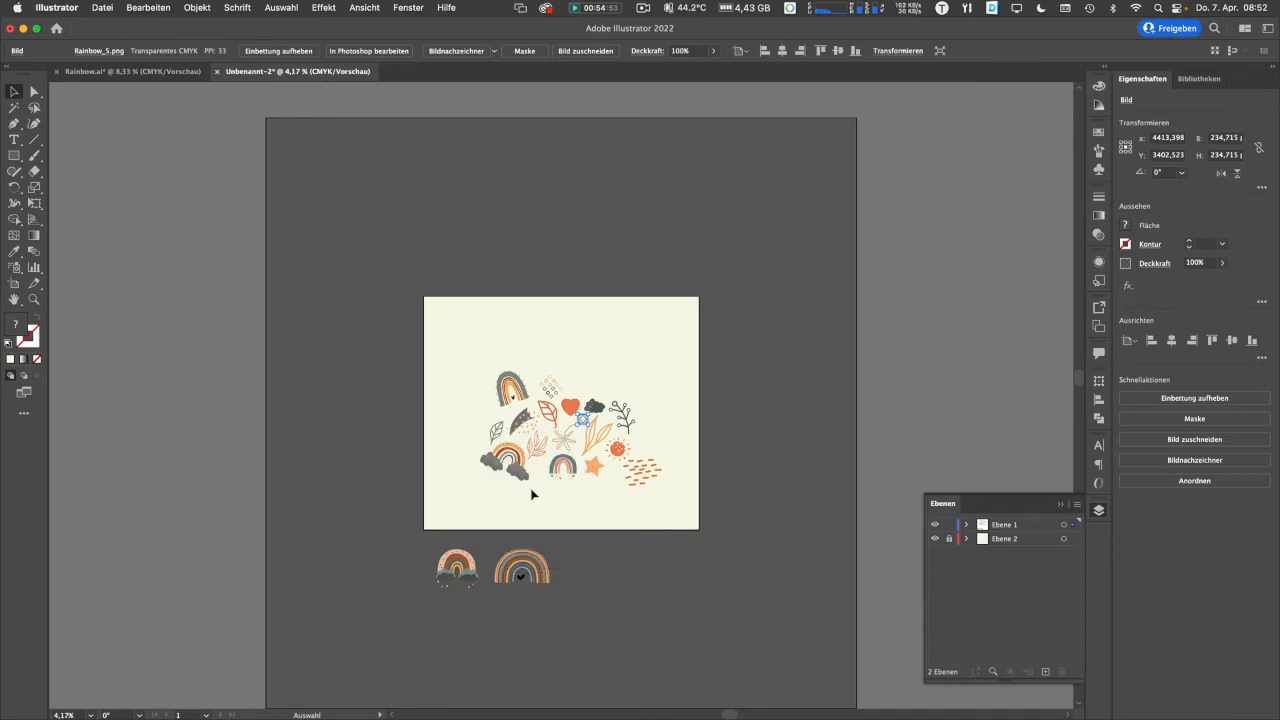
drag(530, 535, 608, 340)
drag(457, 565, 464, 425)
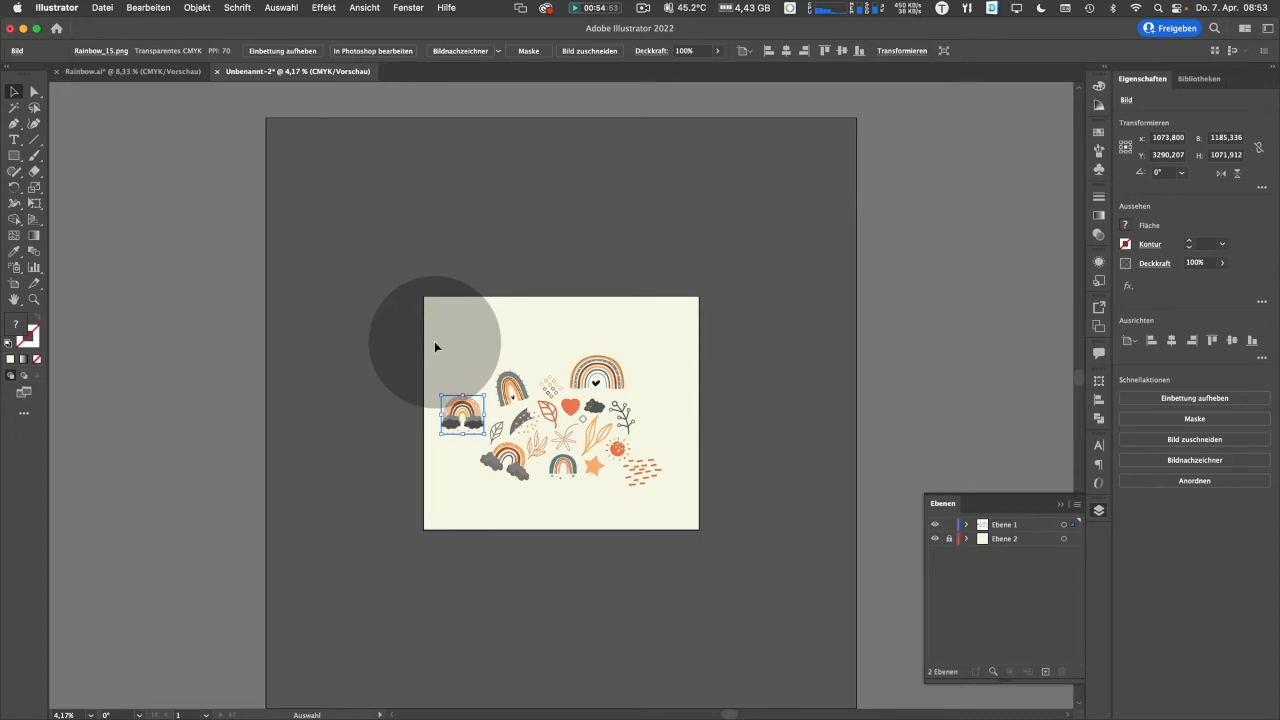
alt+scroll(435, 344, up, 3)
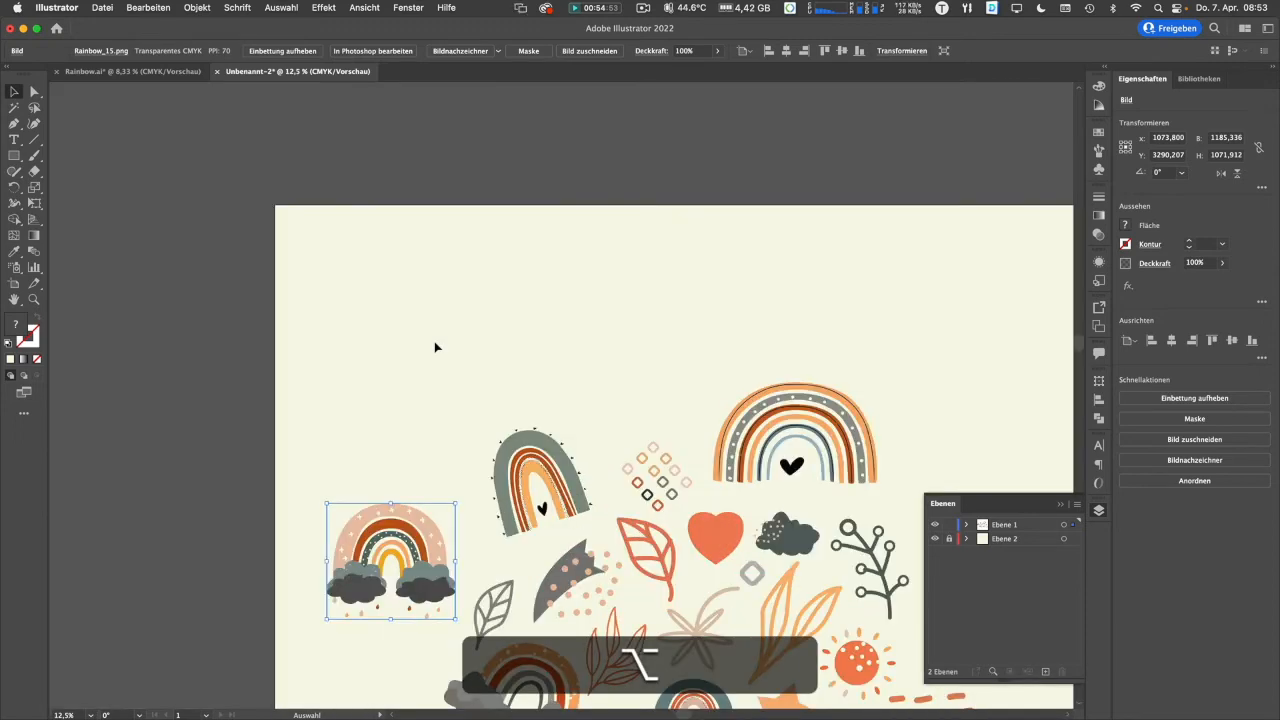
alt+scroll(435, 347, down, 3)
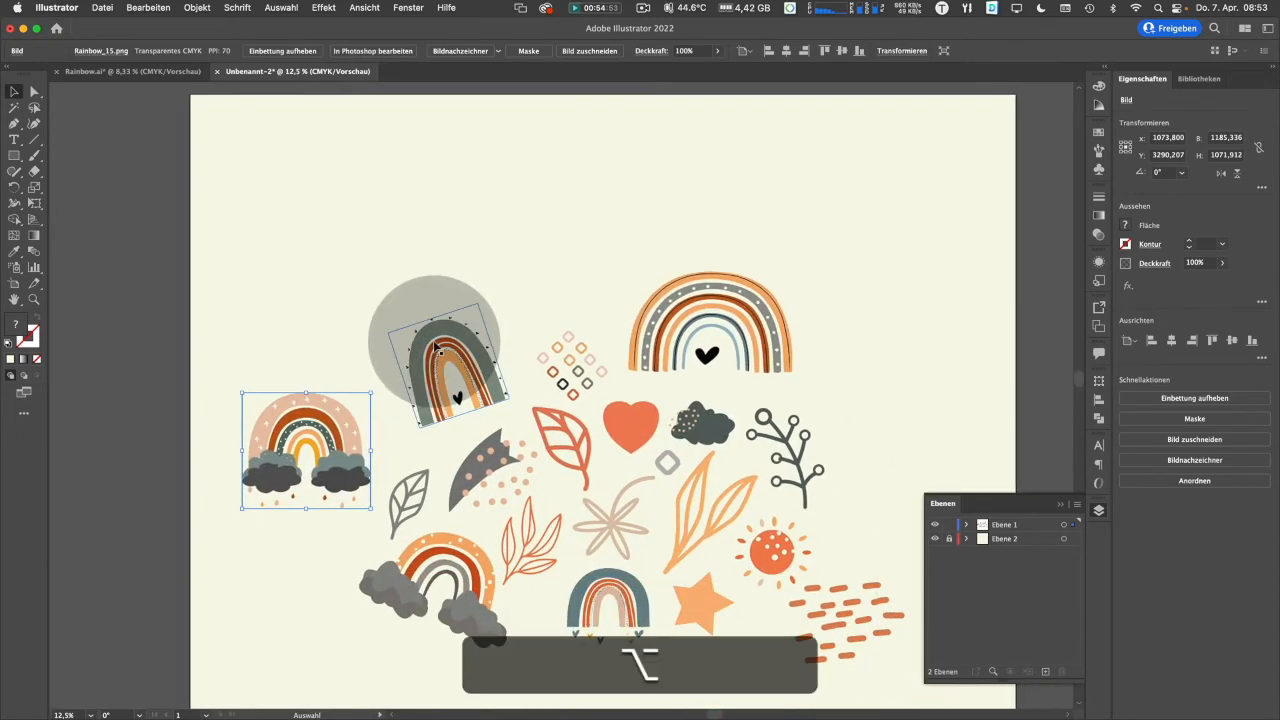
alt+scroll(435, 347, up, 1)
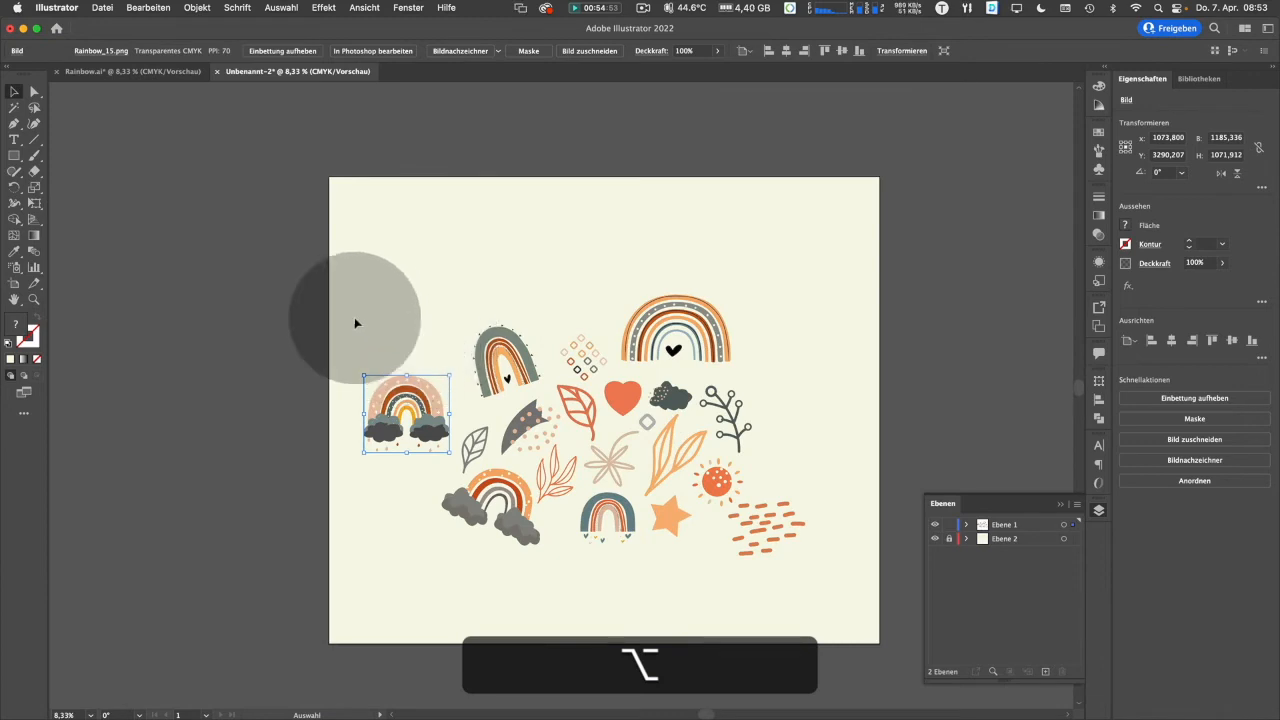
- Select all the motifs on the artboard and create a new pattern from them
drag(344, 312, 871, 586)
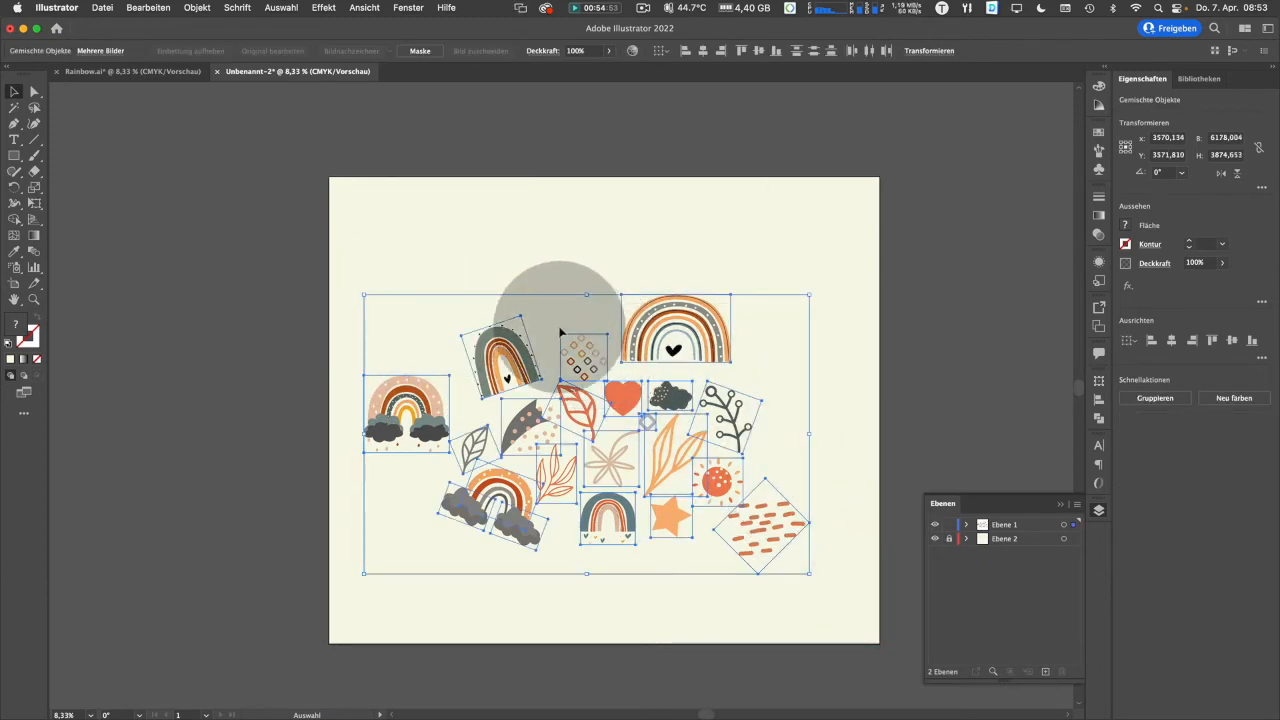
click(197, 8)
mouse_move(265, 399)
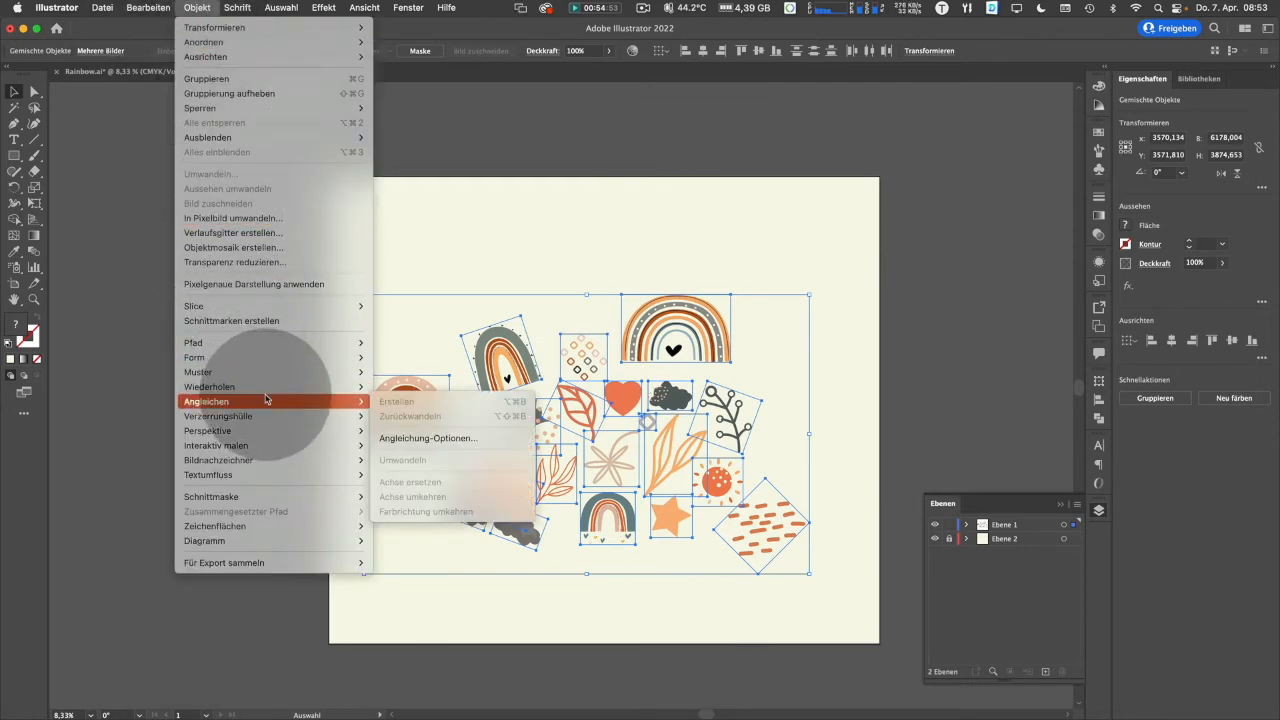
mouse_move(286, 372)
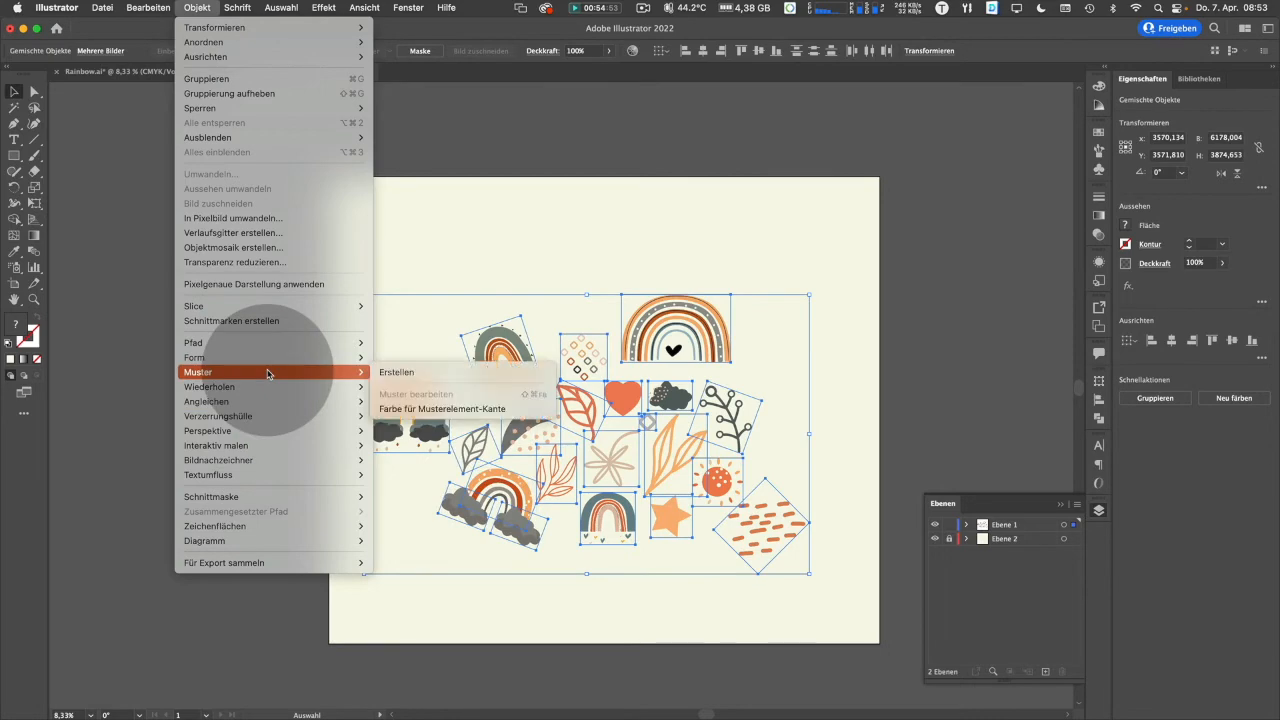
click(407, 374)
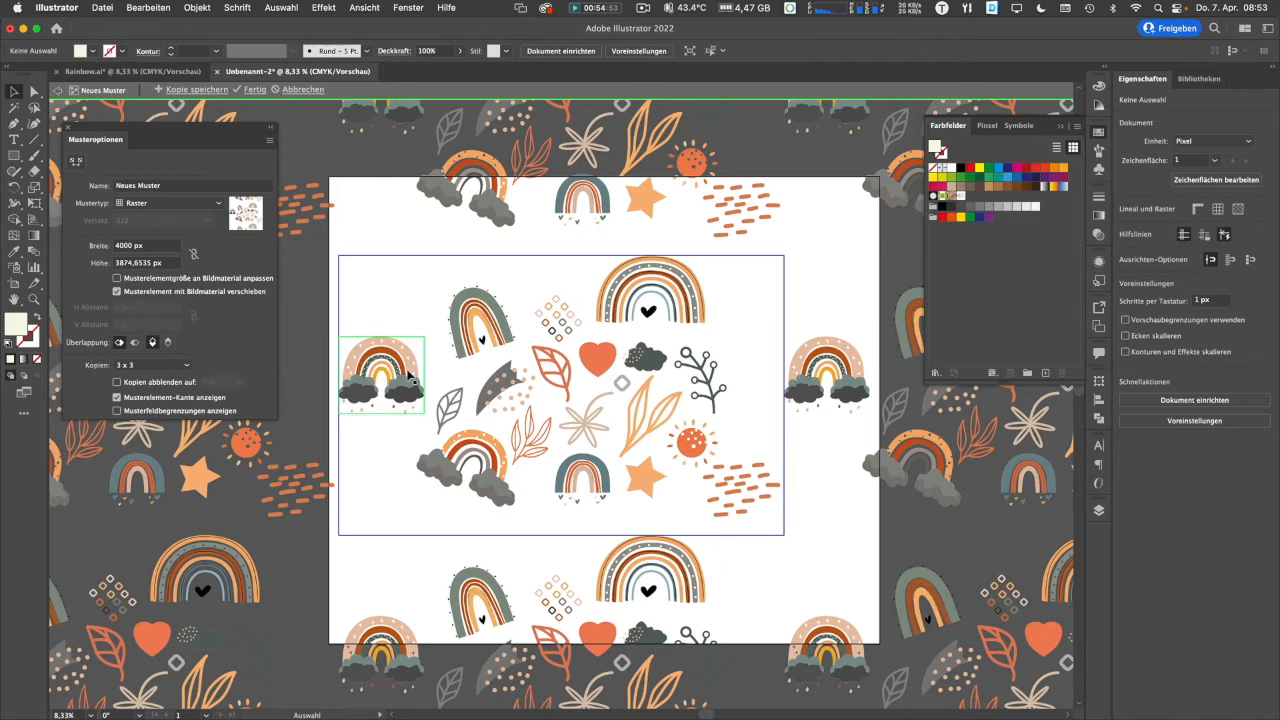
click(410, 374)
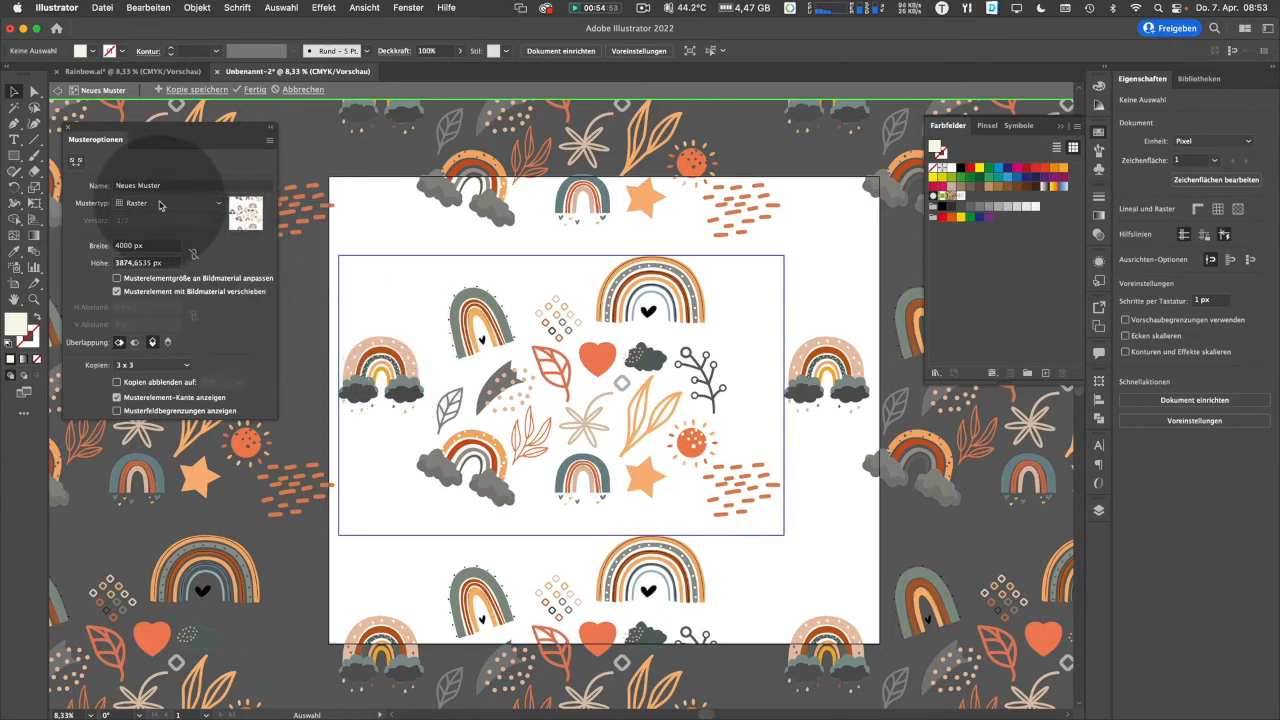
- Set the pattern's tile type to a vertical offset (Vert. Versatz) of 2/3
click(169, 204)
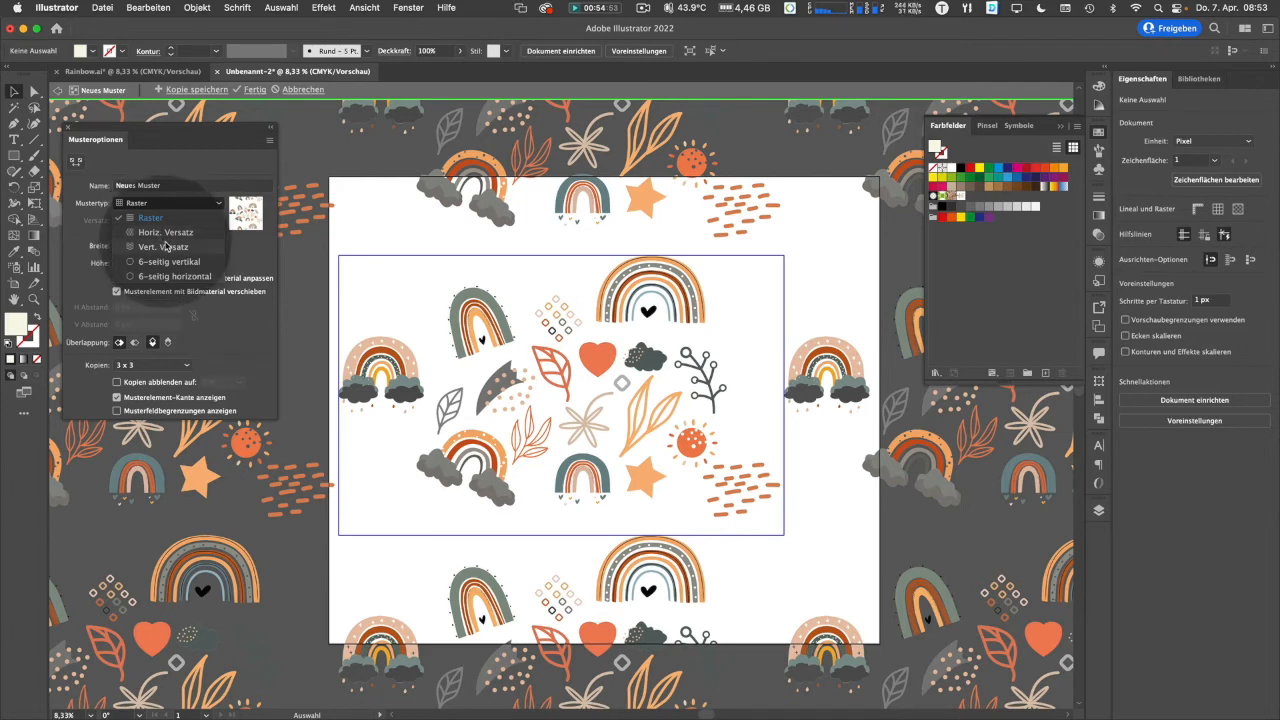
click(165, 247)
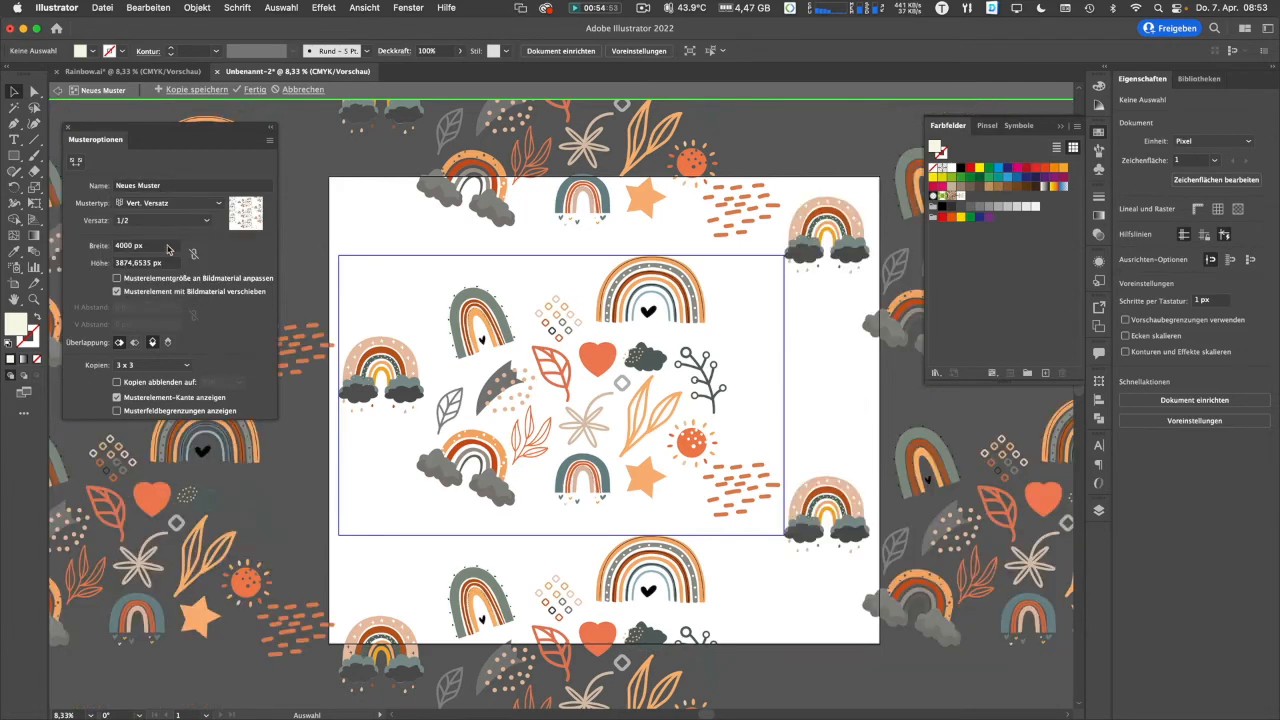
click(165, 220)
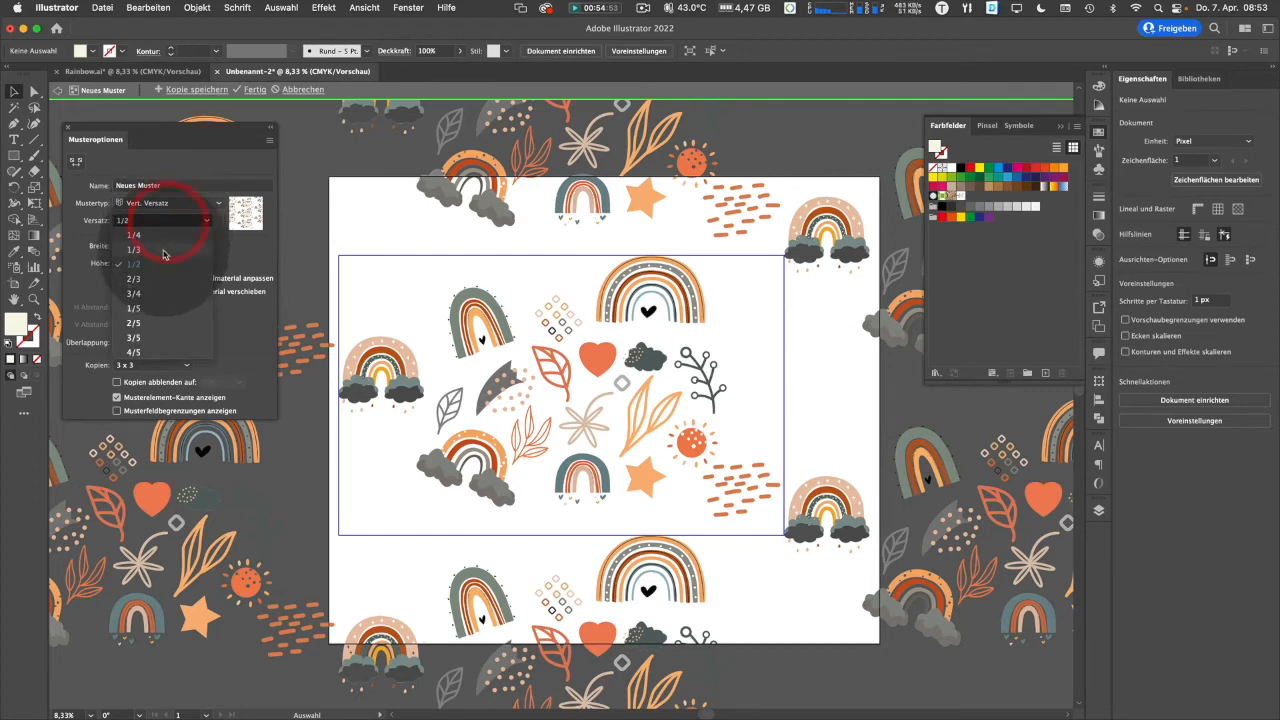
click(163, 277)
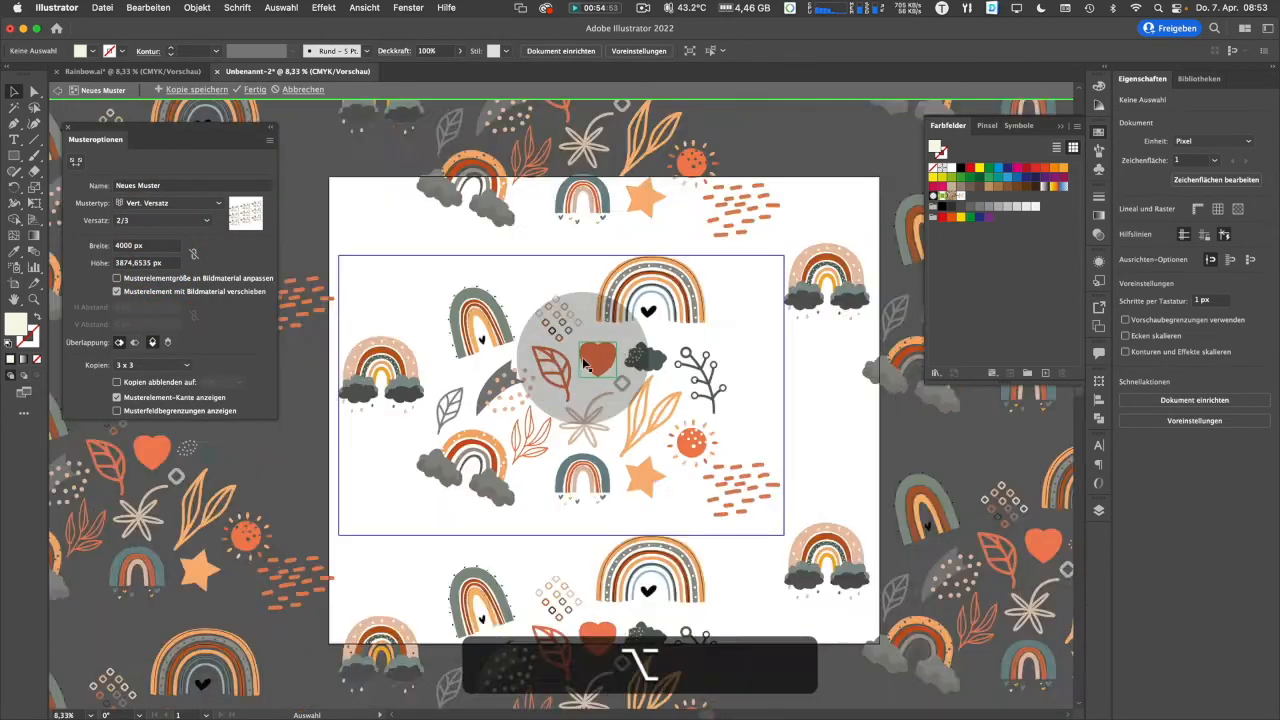
scroll(585, 365, down, 2)
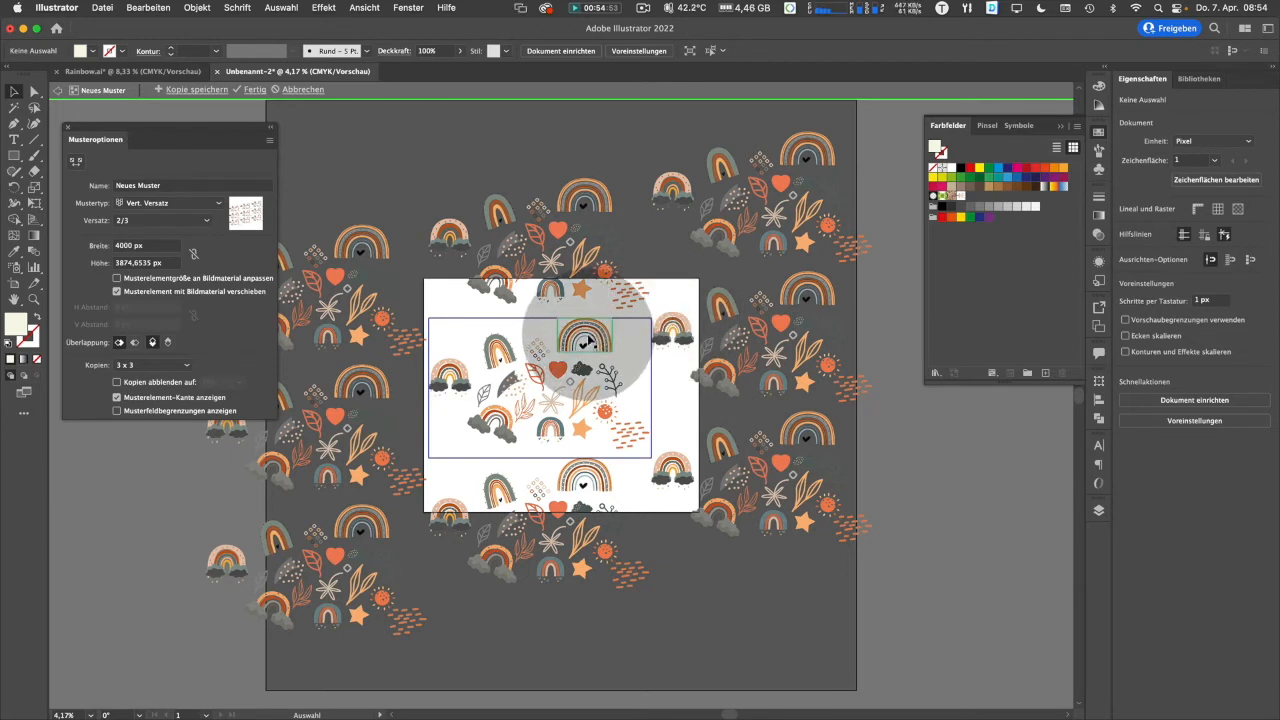
- Try shifting the large heart rainbow slightly up and right in the pattern tile, and cancel the new pattern
mouse_move(589, 341)
mouse_down()
mouse_move(586, 318)
mouse_move(610, 323)
mouse_move(573, 326)
mouse_move(598, 318)
mouse_move(590, 333)
mouse_up()
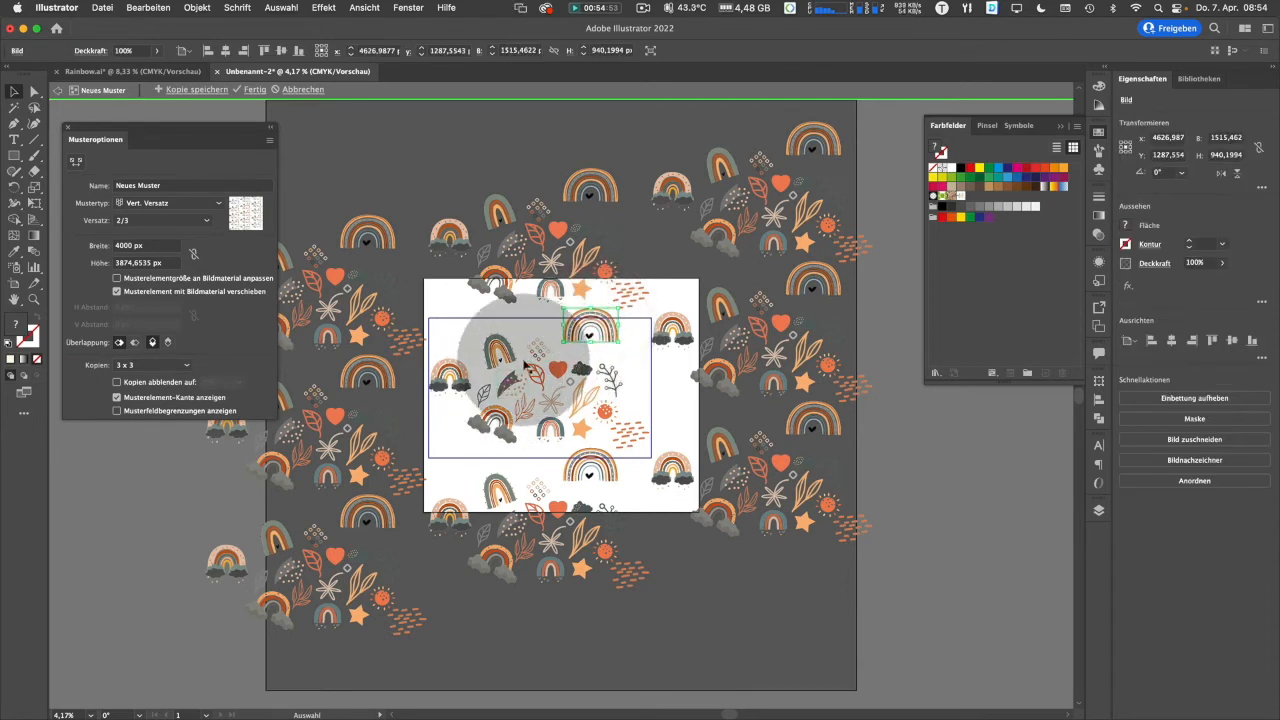
click(567, 394)
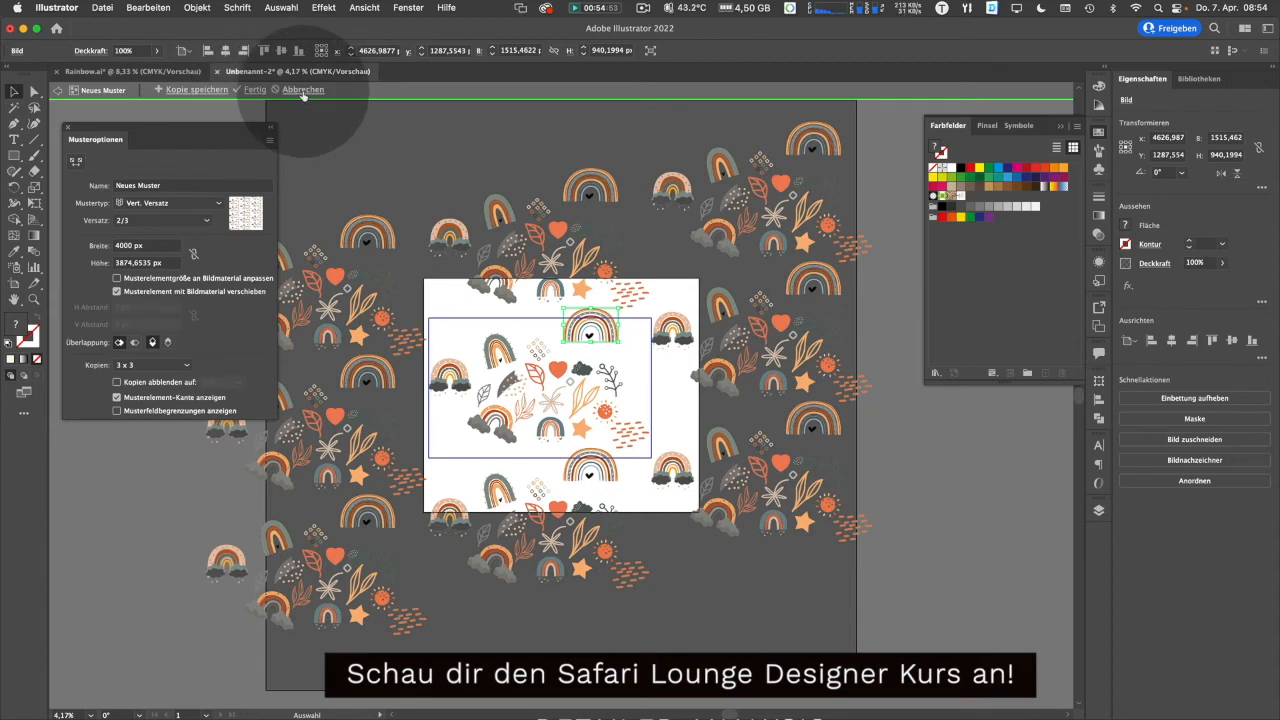
click(302, 90)
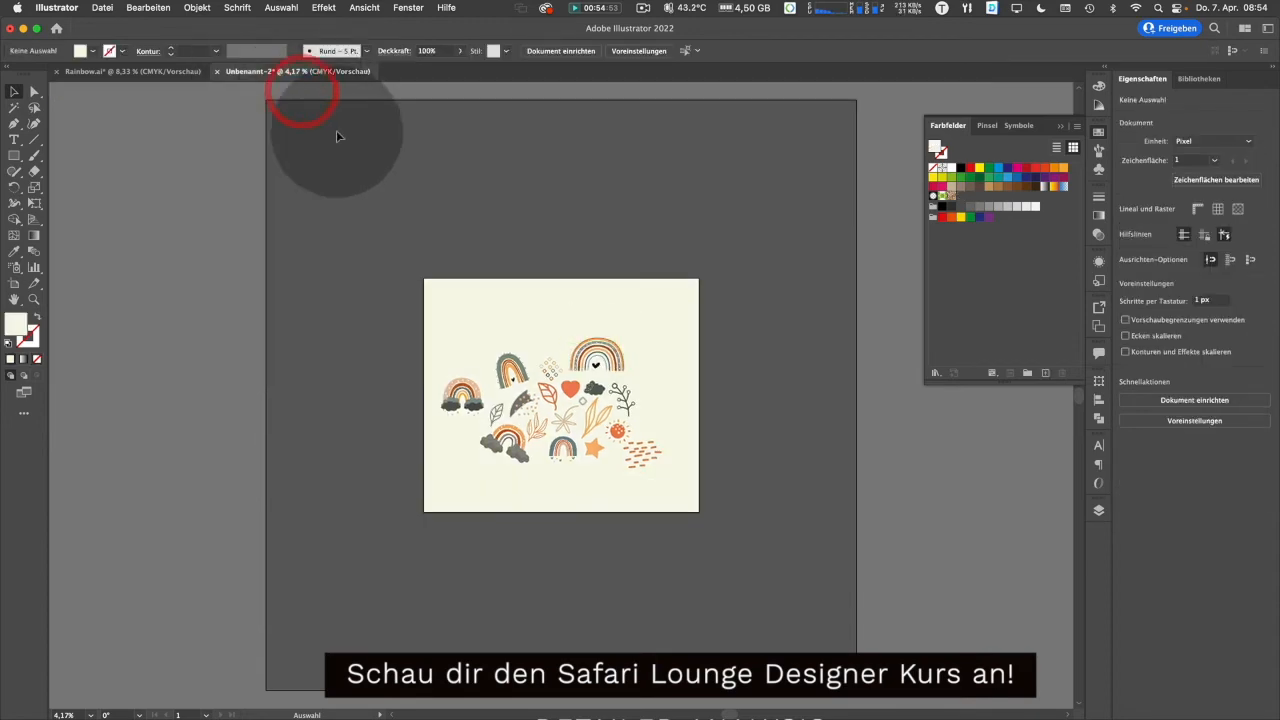
- Switch to the Rainbow.ai document, choose its finished rainbow pattern swatch as the fill and open that pattern for editing
click(144, 74)
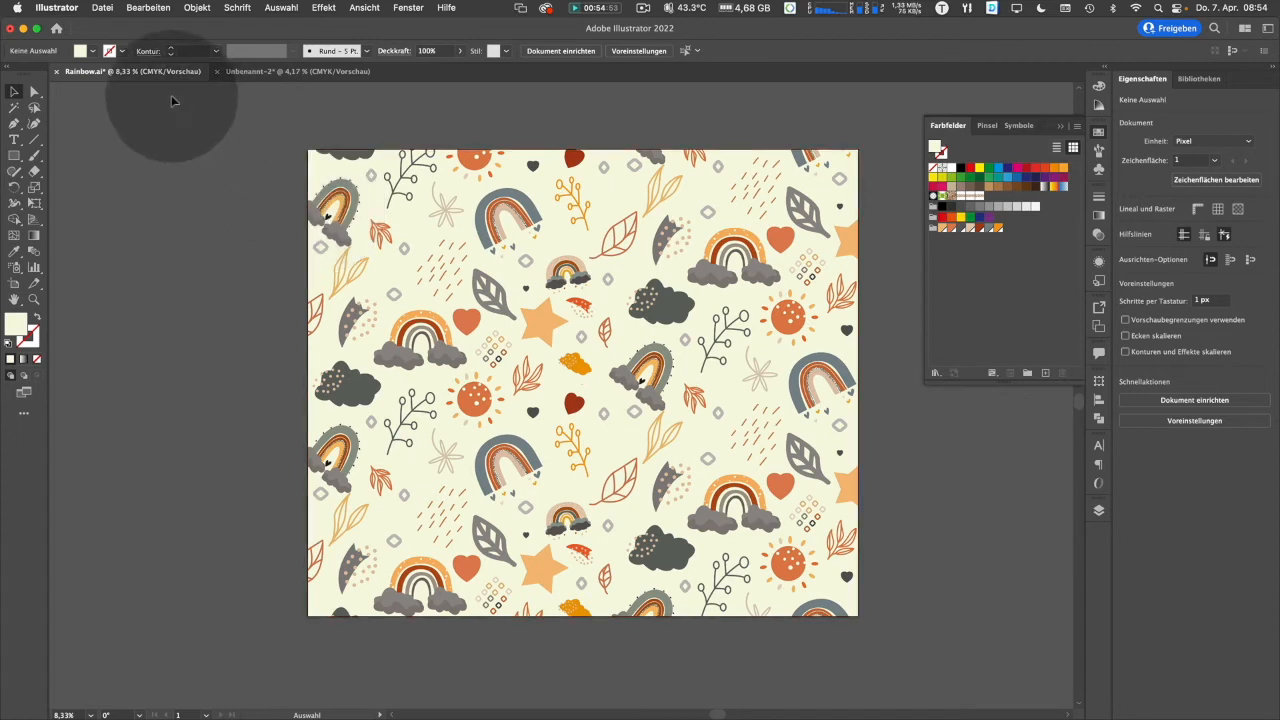
click(93, 51)
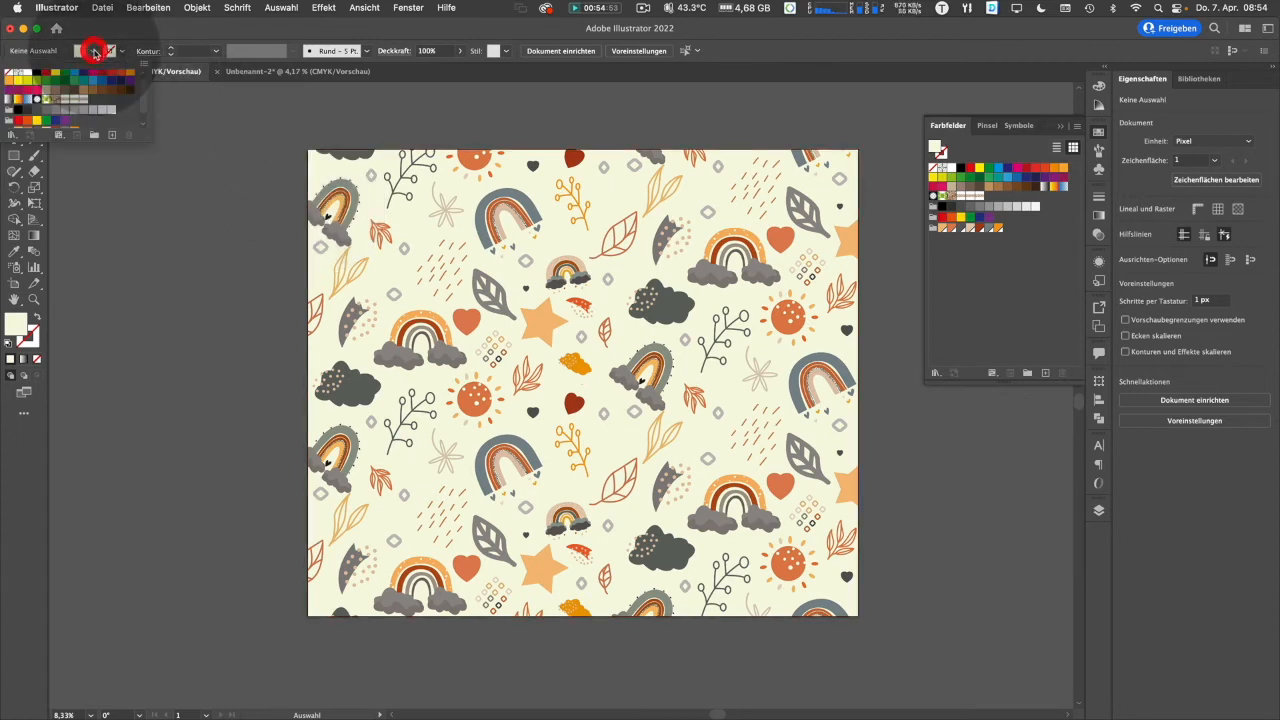
click(65, 101)
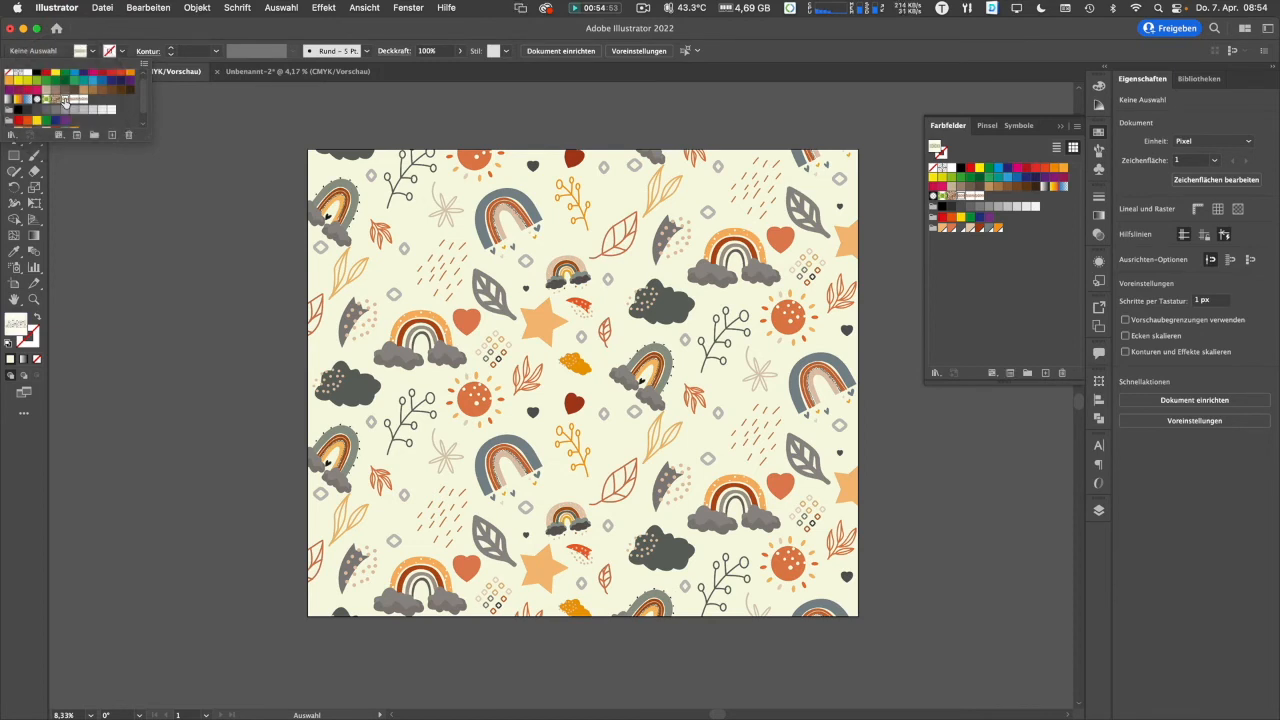
double_click(65, 101)
click(547, 204)
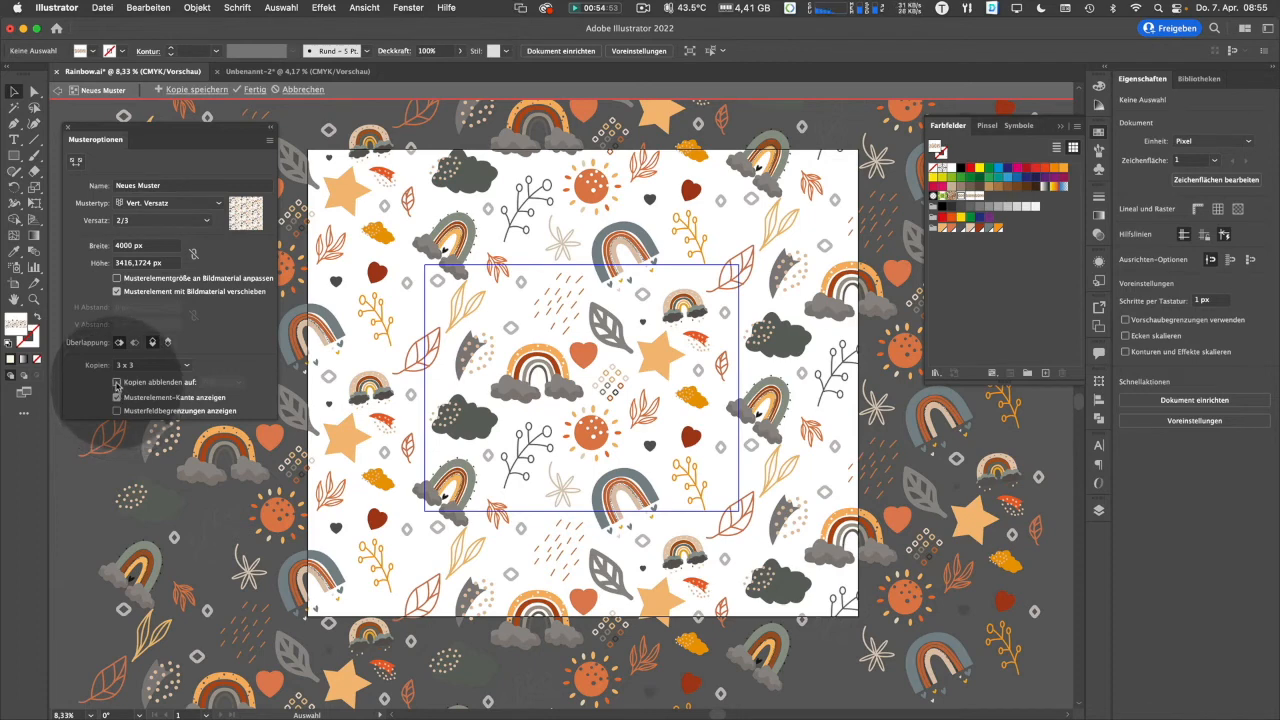
- Dim the copies around the rainbow pattern tile to 30%
click(117, 383)
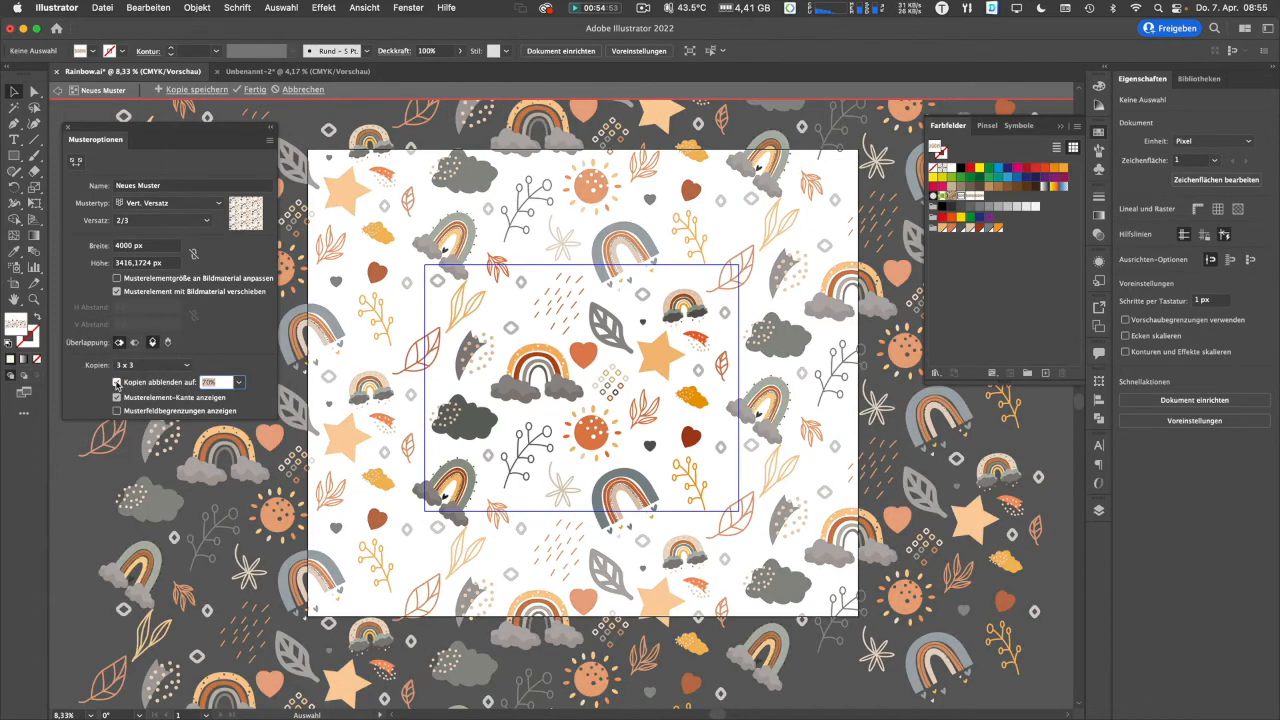
click(239, 384)
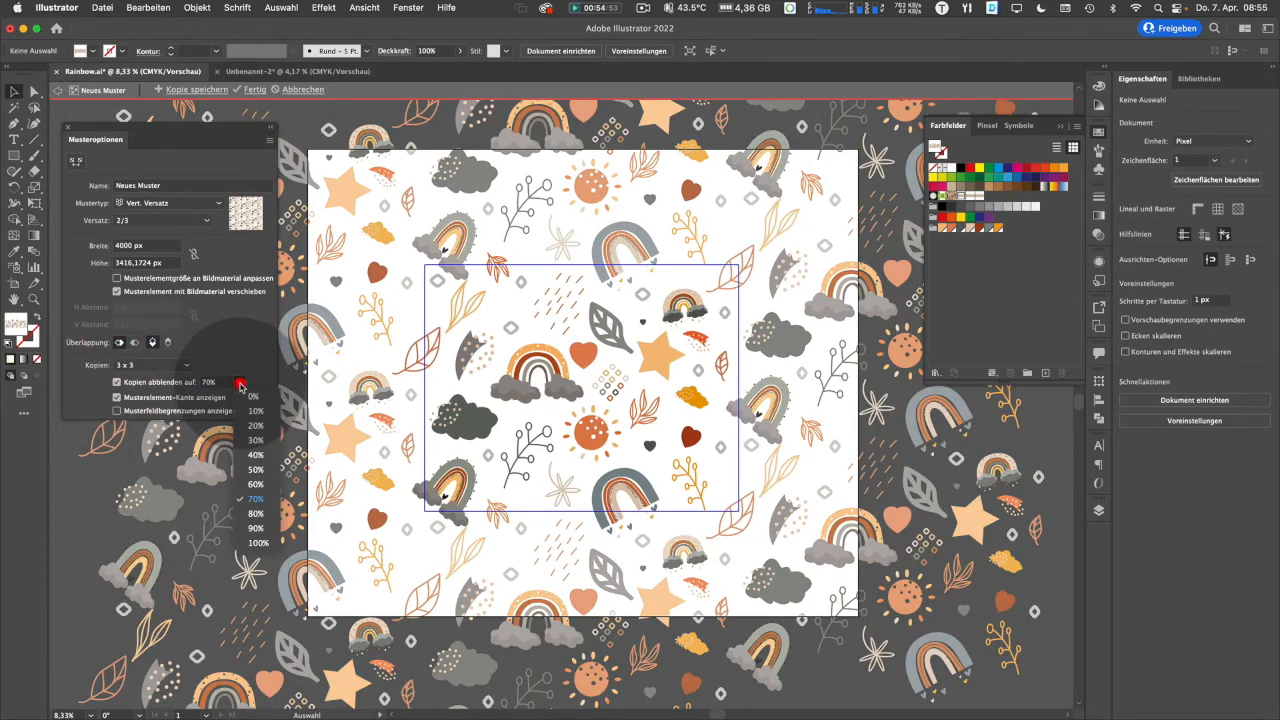
click(257, 441)
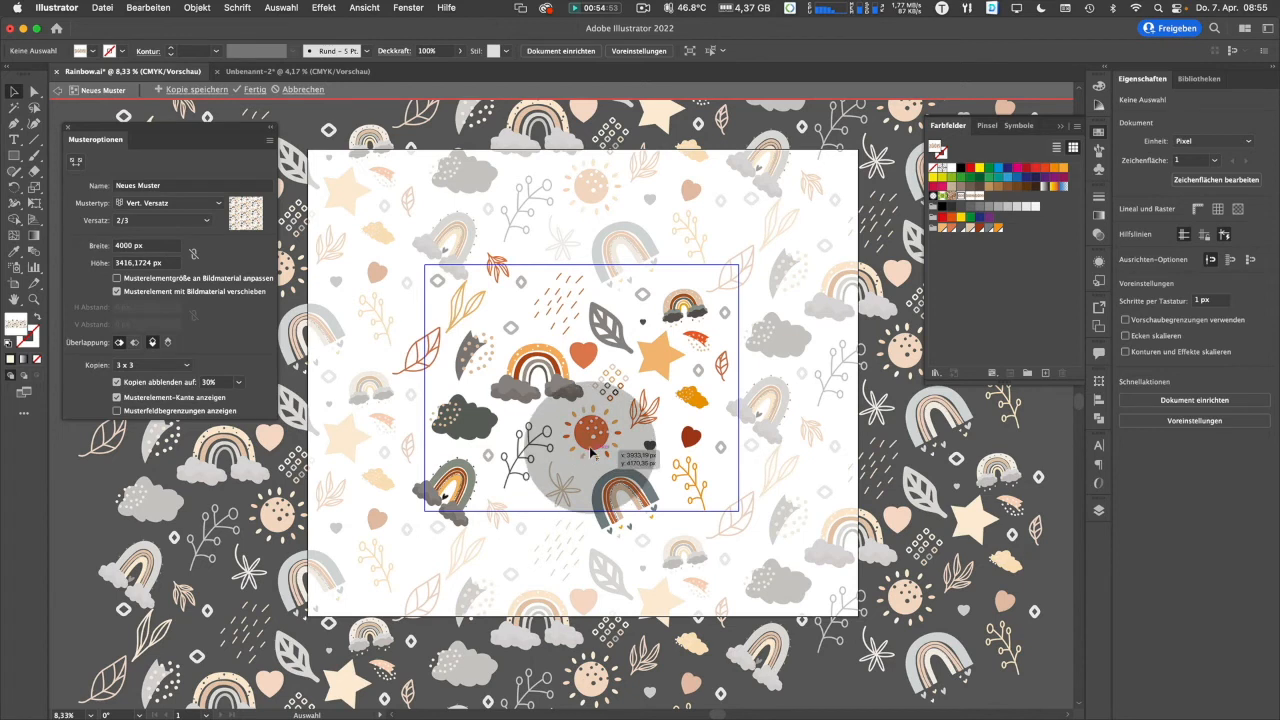
- Select the thick grey leaf inside the pattern tile and leave pattern editing without saving
drag(624, 385, 474, 326)
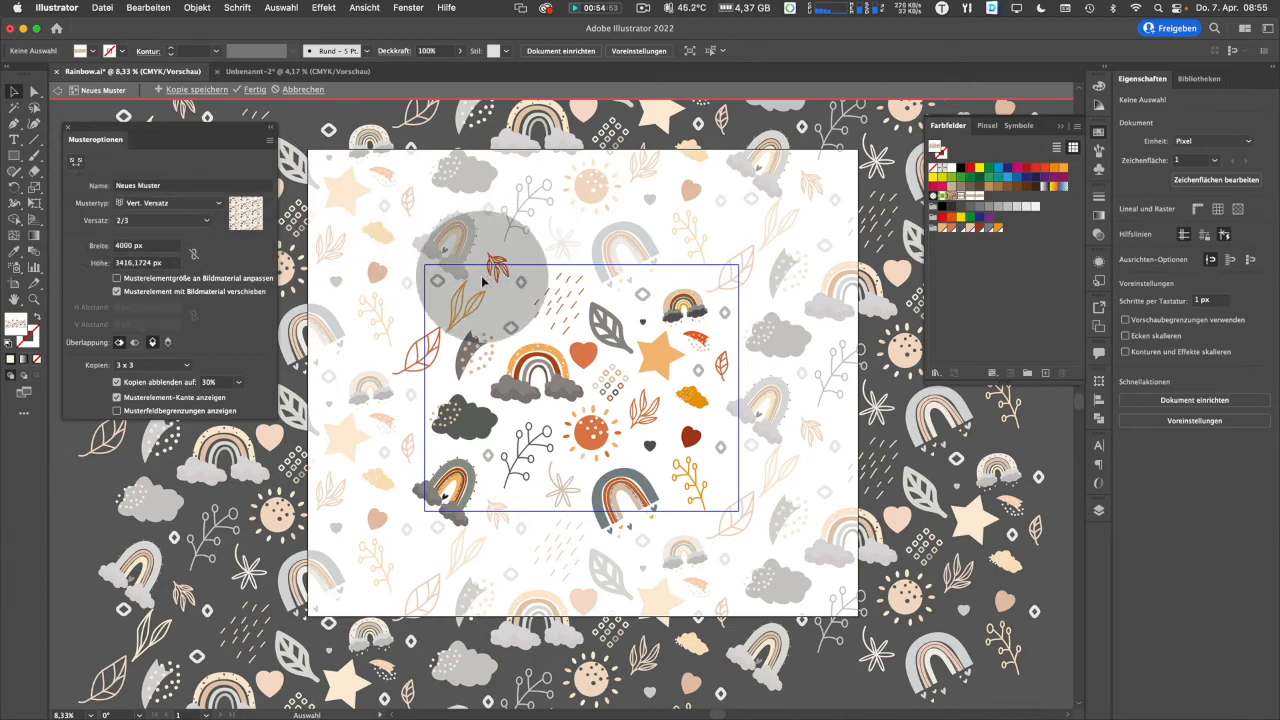
click(607, 322)
mouse_move(607, 322)
mouse_down()
mouse_move(622, 318)
mouse_move(600, 305)
mouse_move(618, 328)
mouse_move(595, 305)
mouse_move(606, 325)
mouse_move(620, 310)
mouse_move(599, 311)
mouse_move(610, 322)
mouse_move(598, 330)
mouse_move(612, 312)
mouse_move(608, 322)
mouse_up()
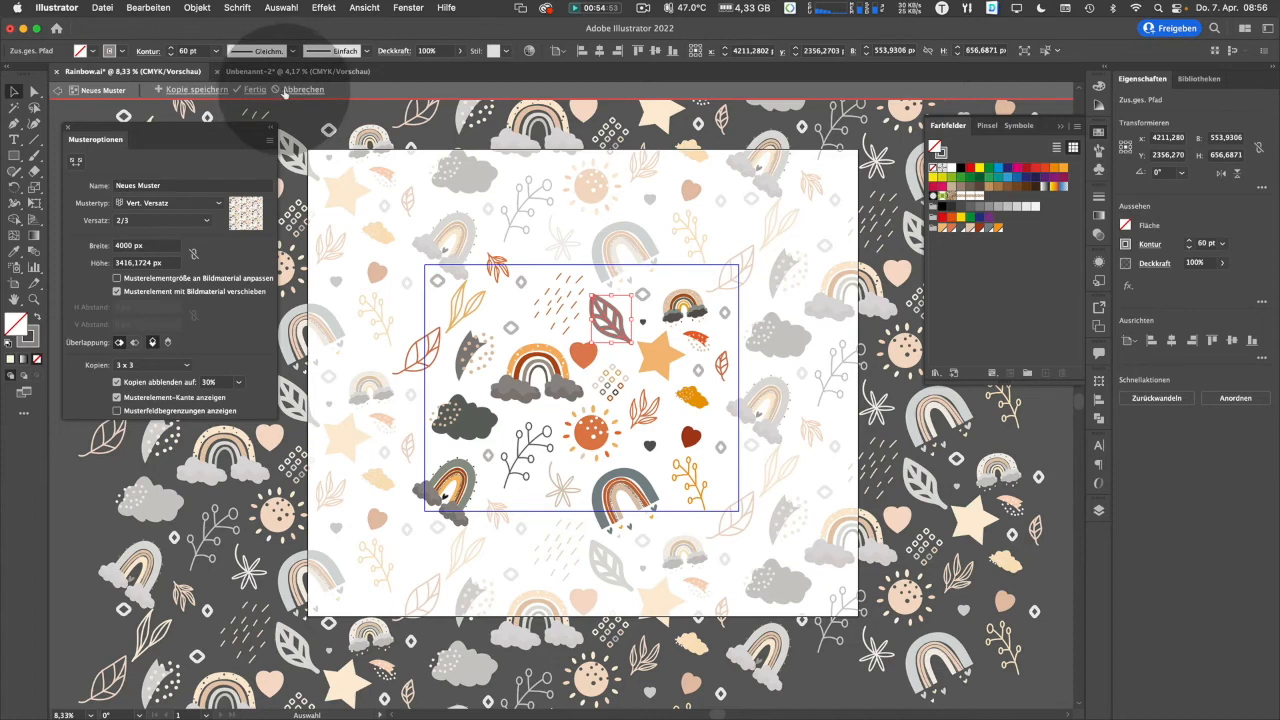
click(300, 90)
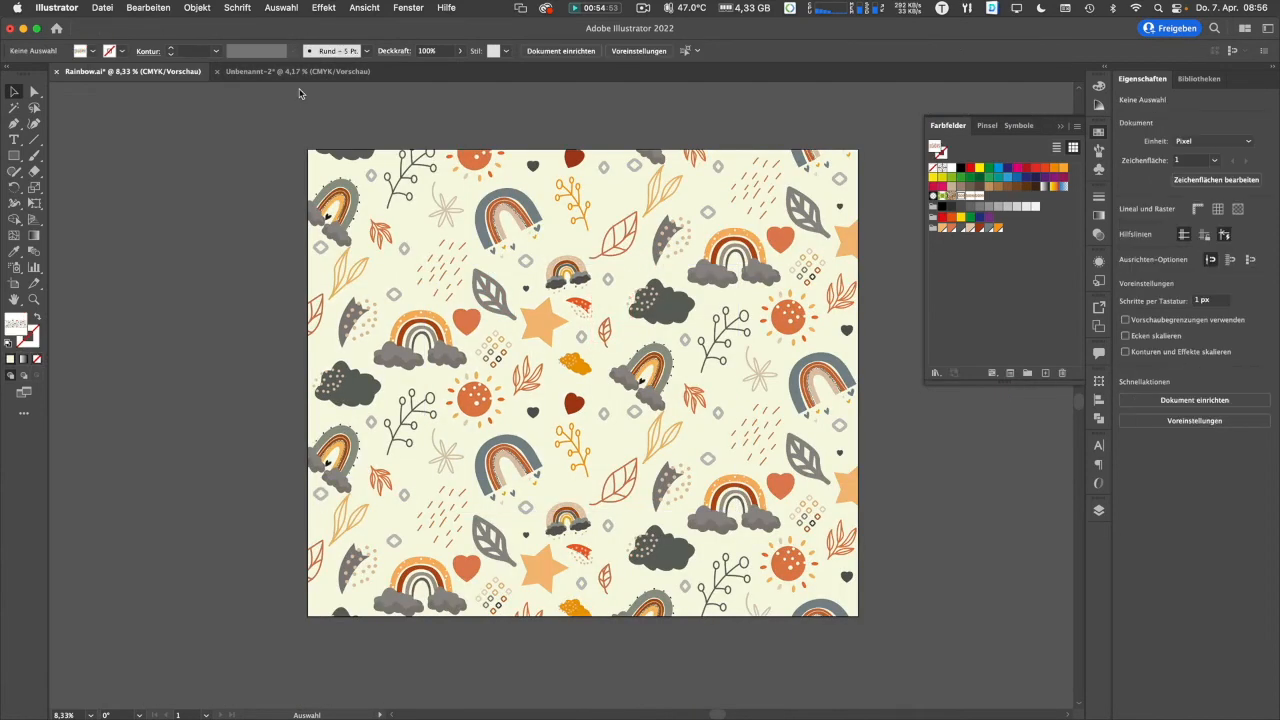
- Delete both stacked pattern-filled rectangles covering the artboard, leaving the cream background in place
click(11, 93)
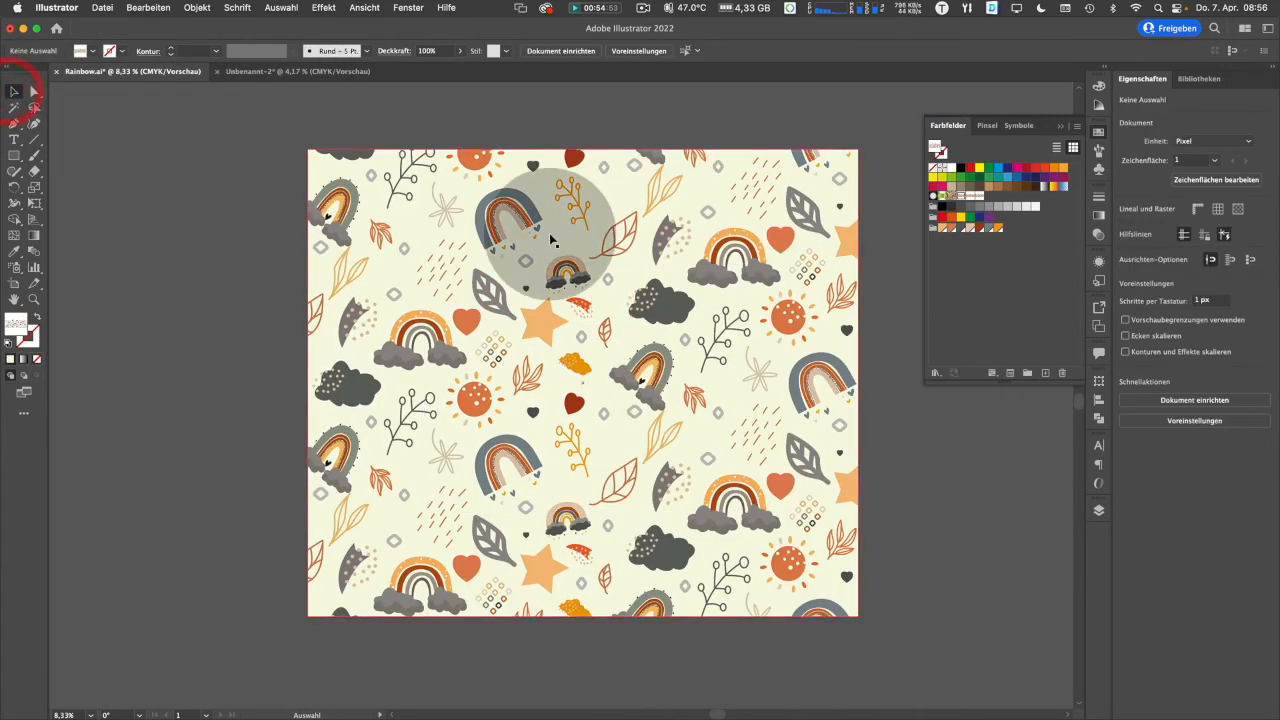
click(497, 203)
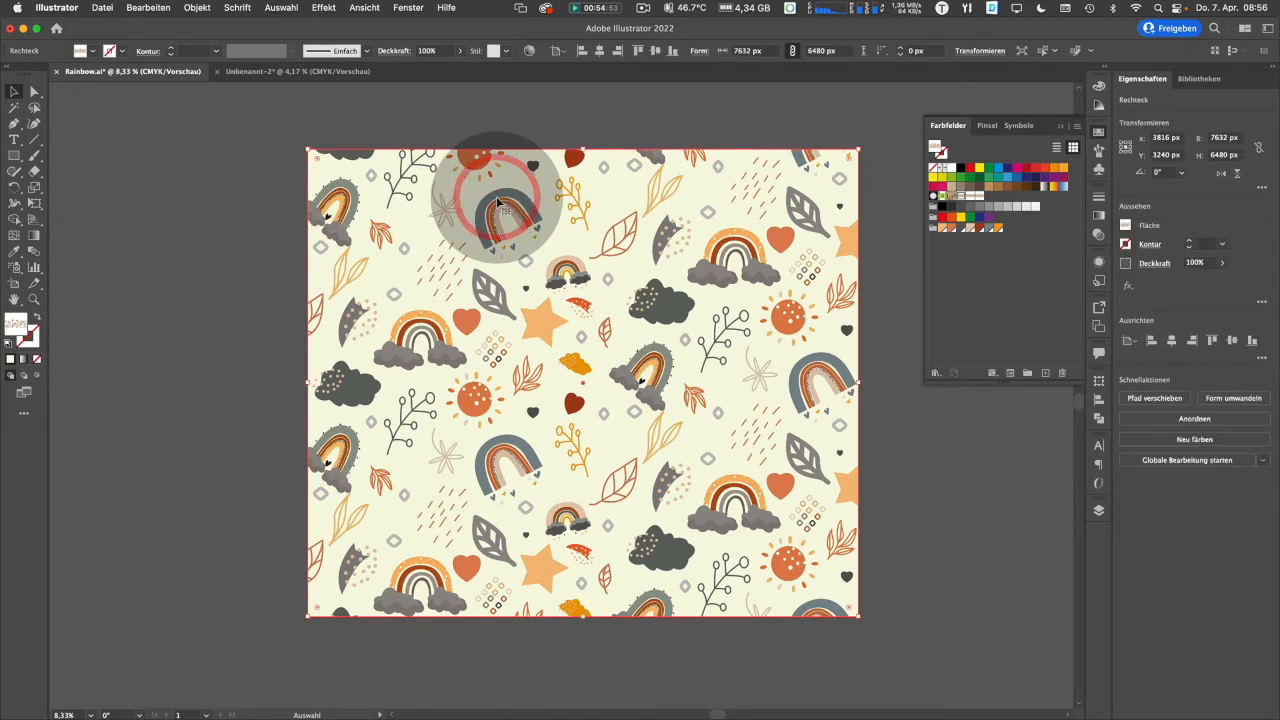
key(BackSpace)
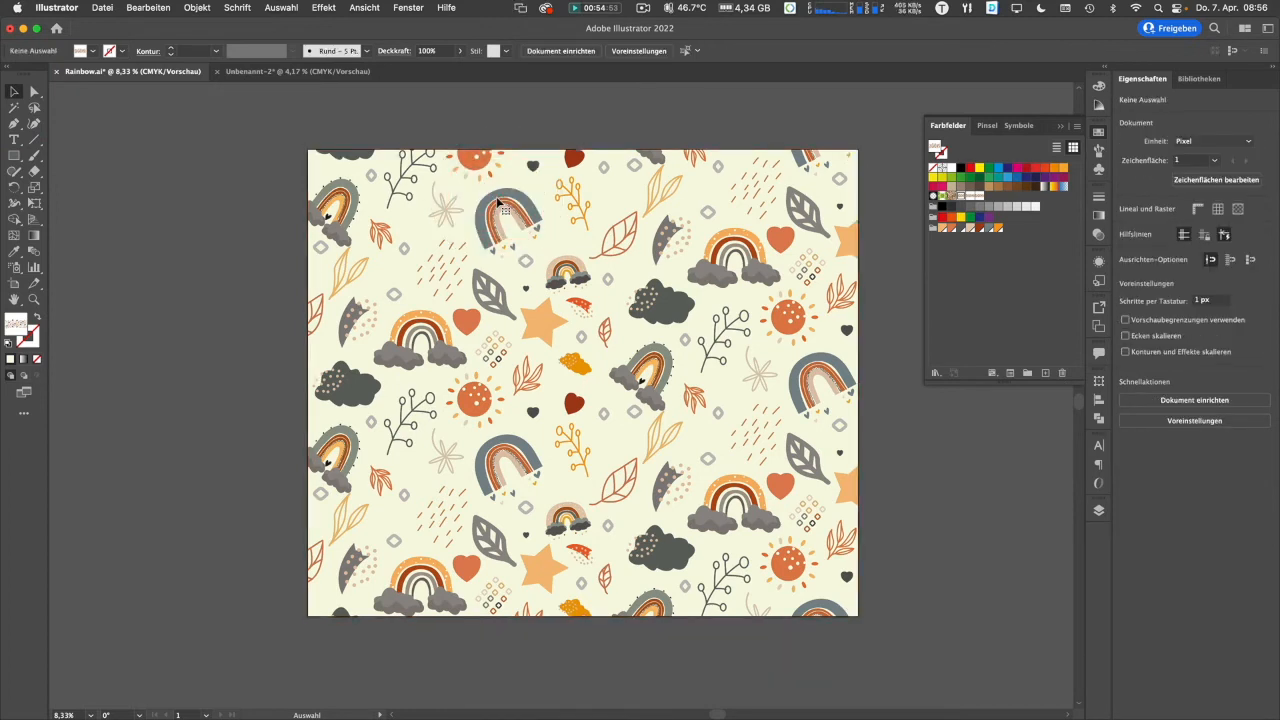
click(497, 203)
key(BackSpace)
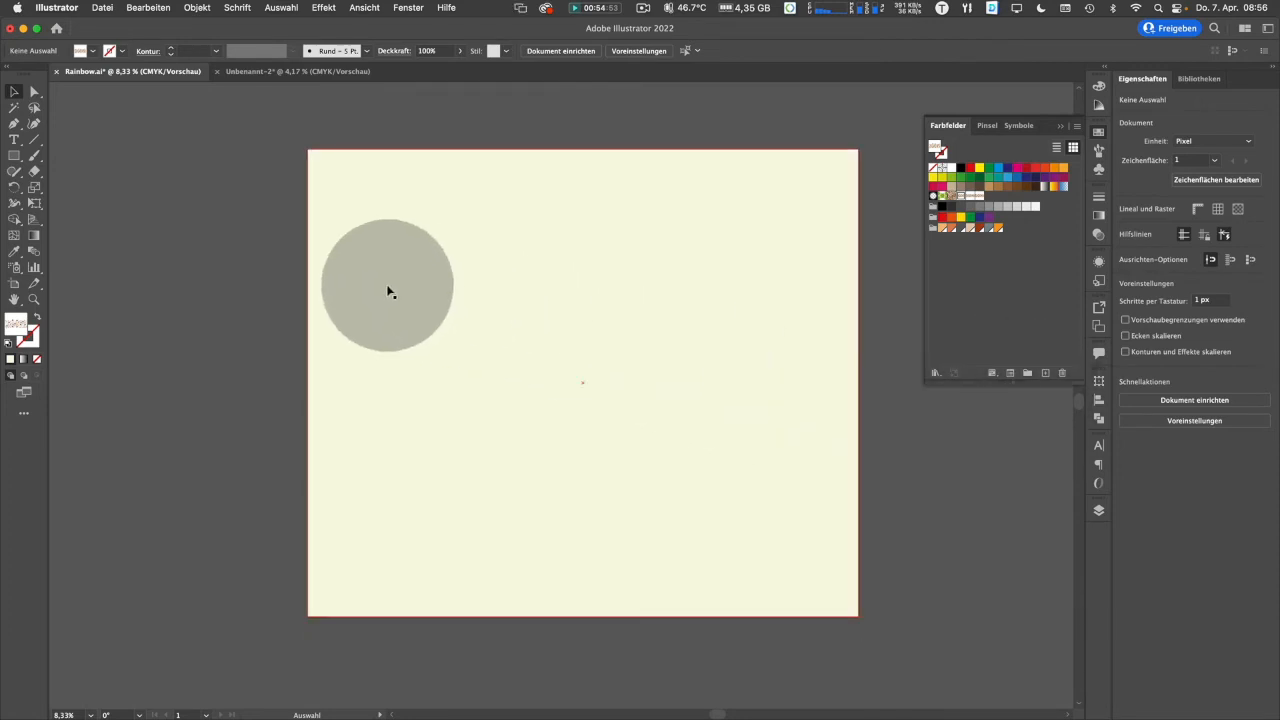
- Draw a 7632 × 6480 px rectangle with the rainbow pattern fill over the whole artboard
click(14, 155)
drag(308, 150, 858, 617)
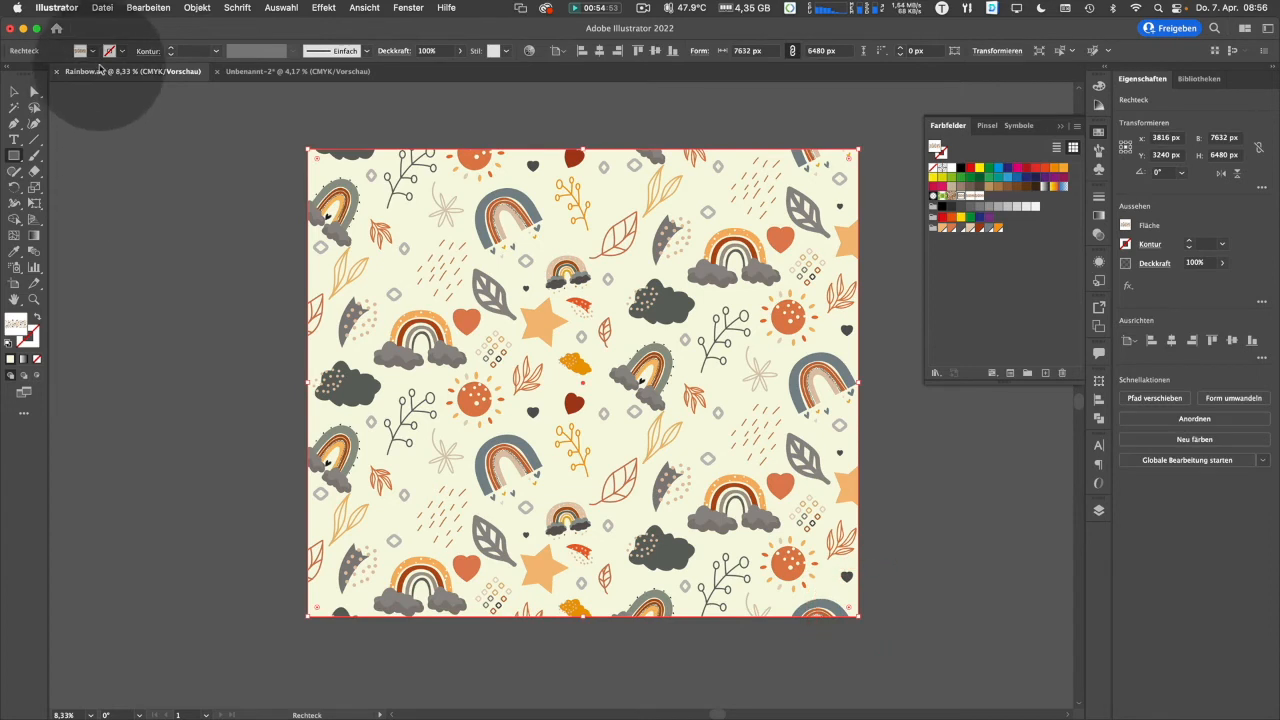
- Apply the Neues Muster pattern swatch as the fill of the selected rectangle covering the artboard
click(93, 52)
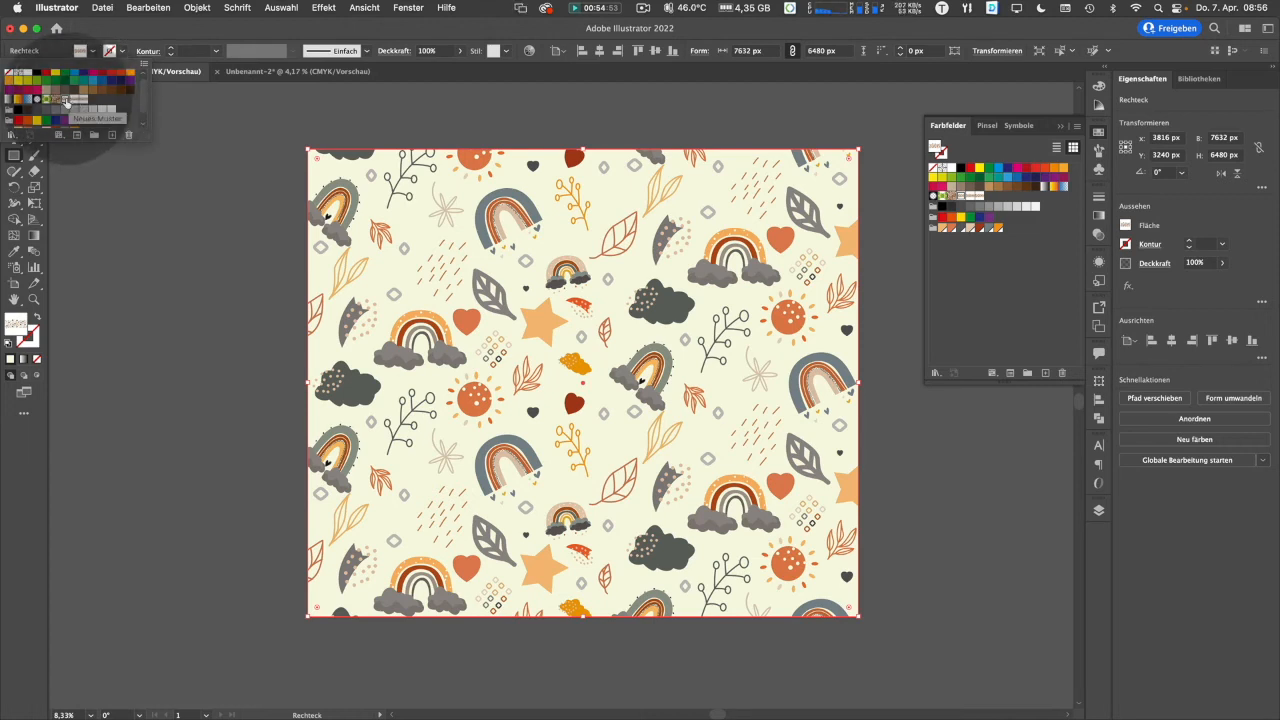
click(65, 101)
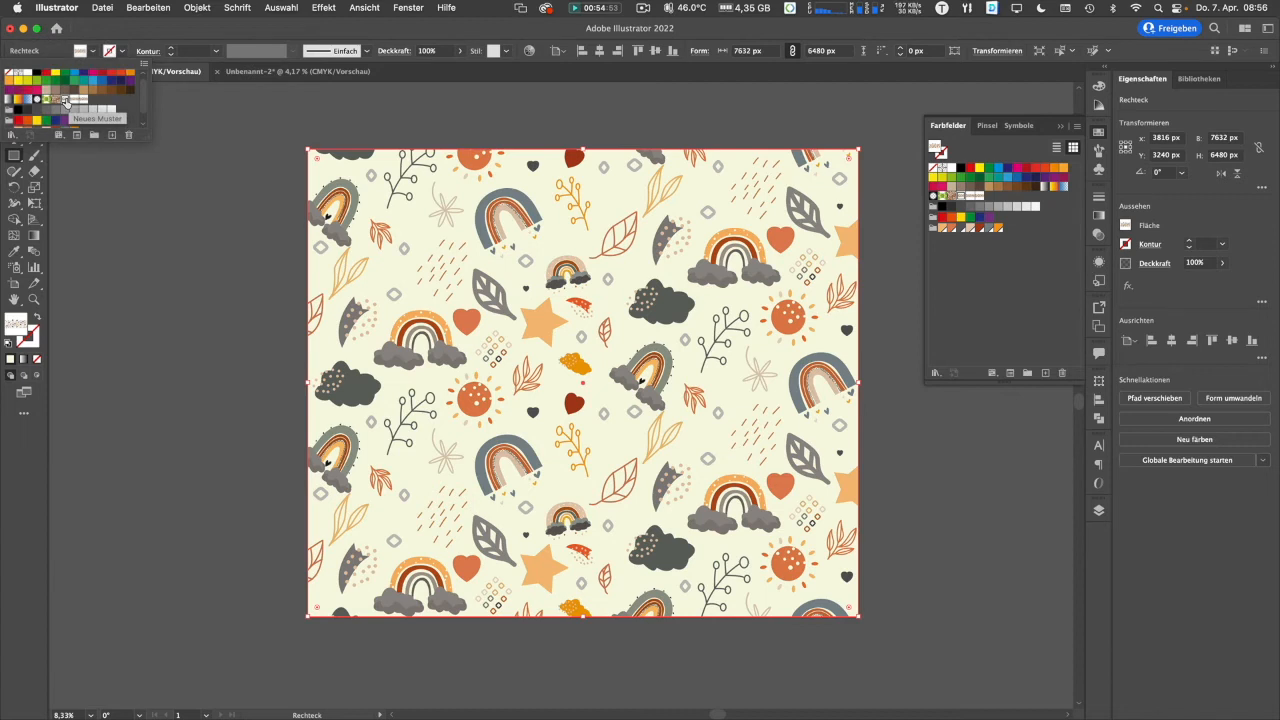
click(432, 30)
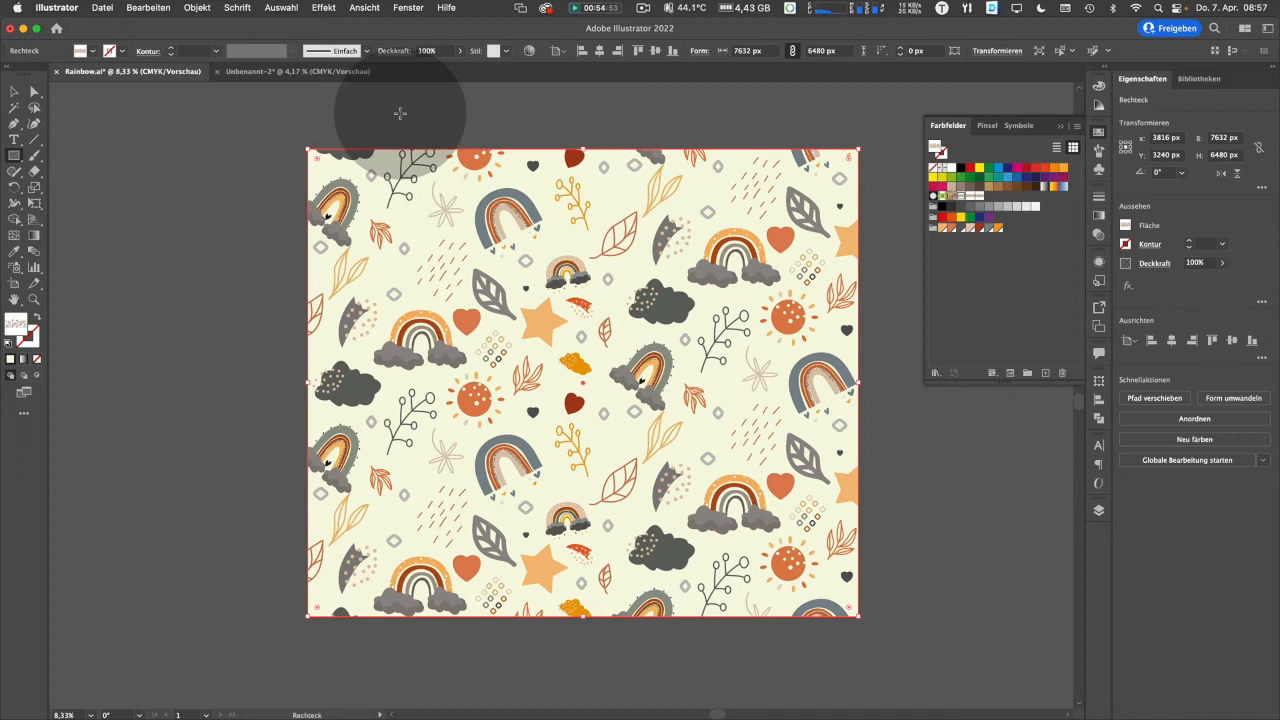
- Start exporting the pattern artwork as a JPEG named Rainbow.jpg into the Rainbow folder
click(14, 91)
click(103, 8)
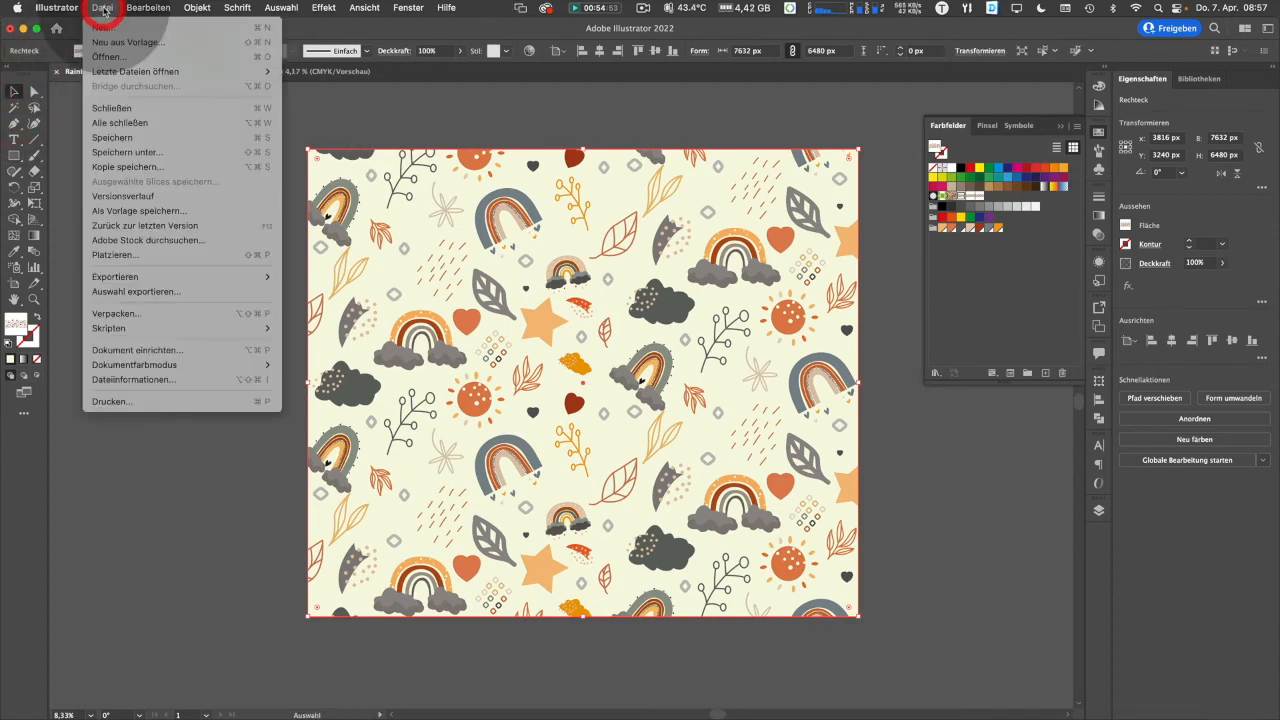
mouse_move(185, 280)
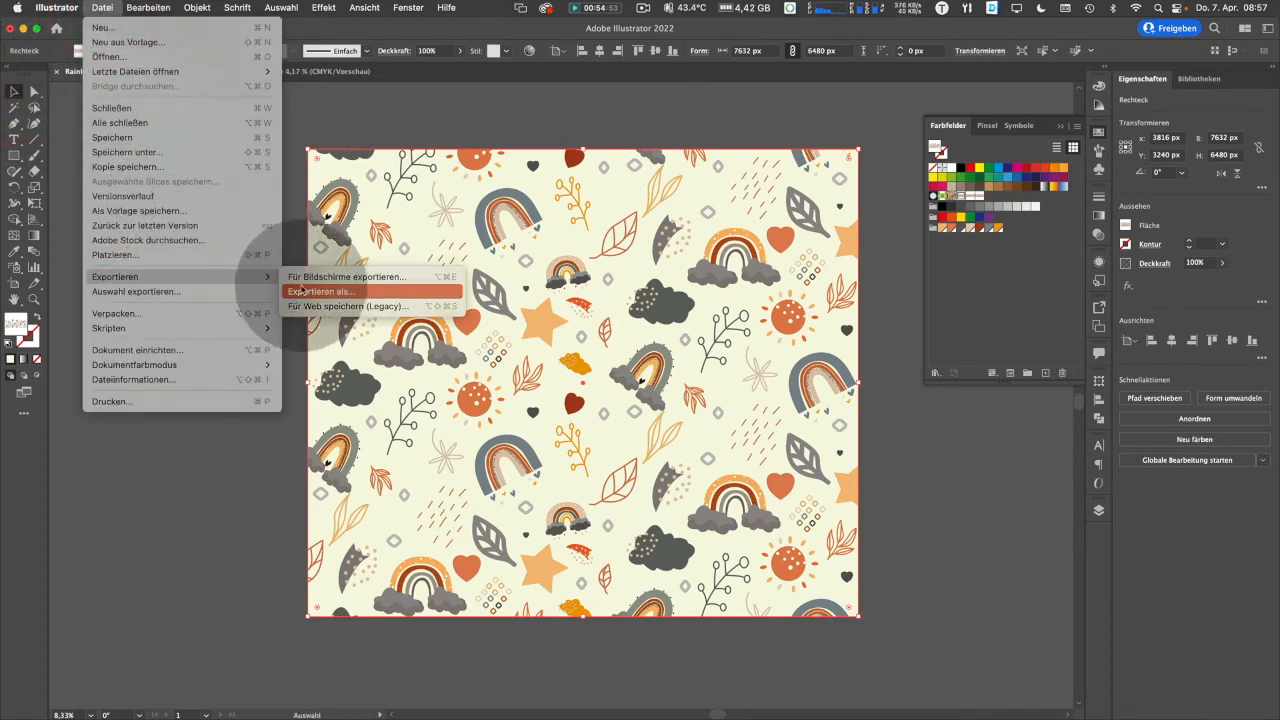
click(344, 293)
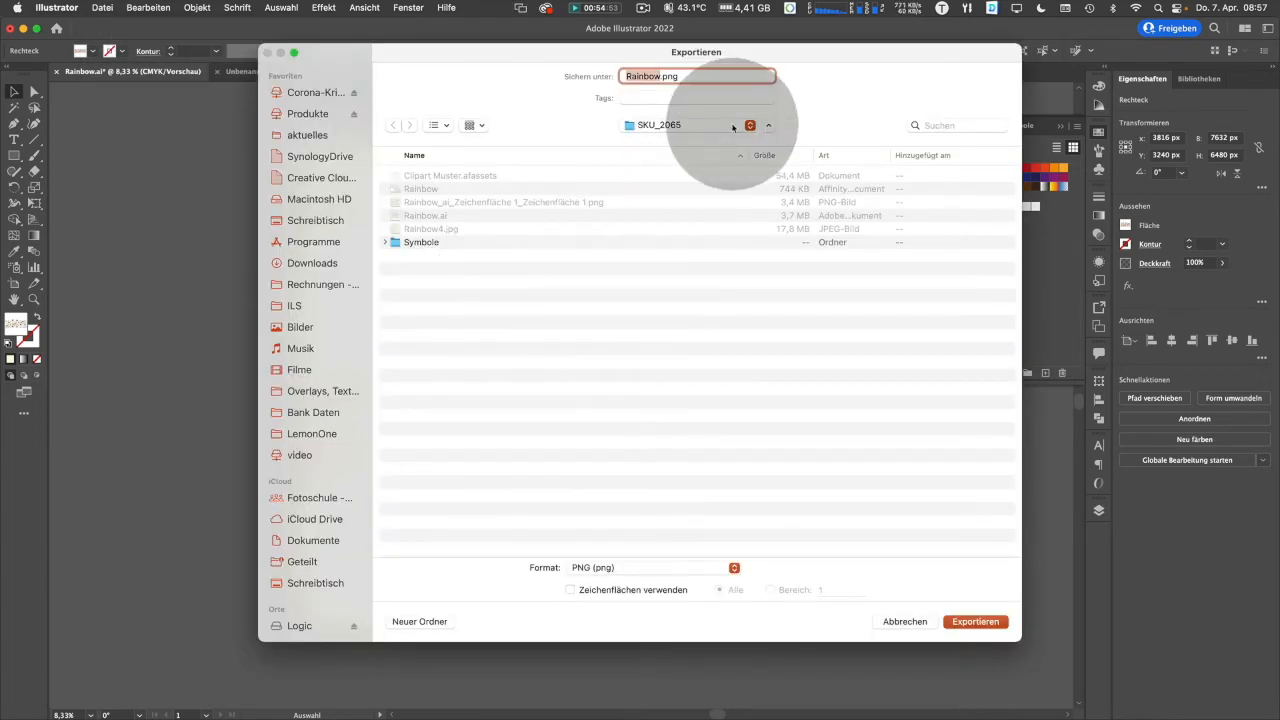
click(625, 569)
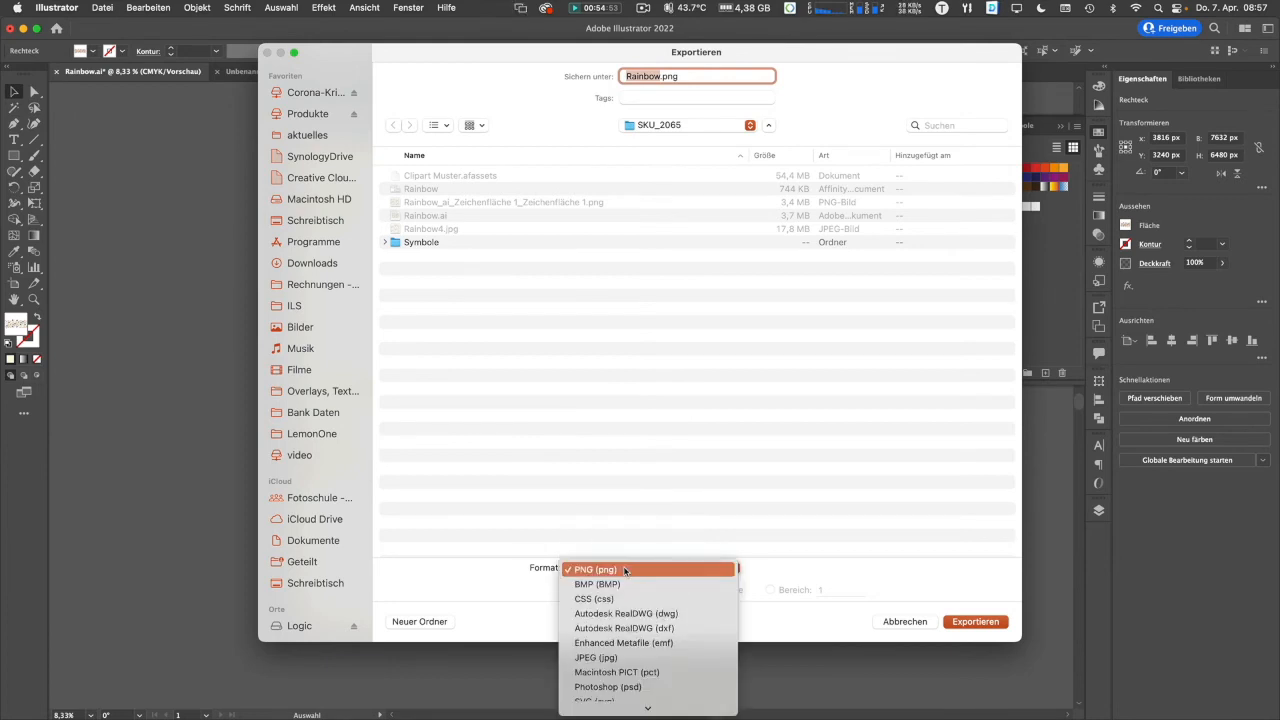
click(630, 657)
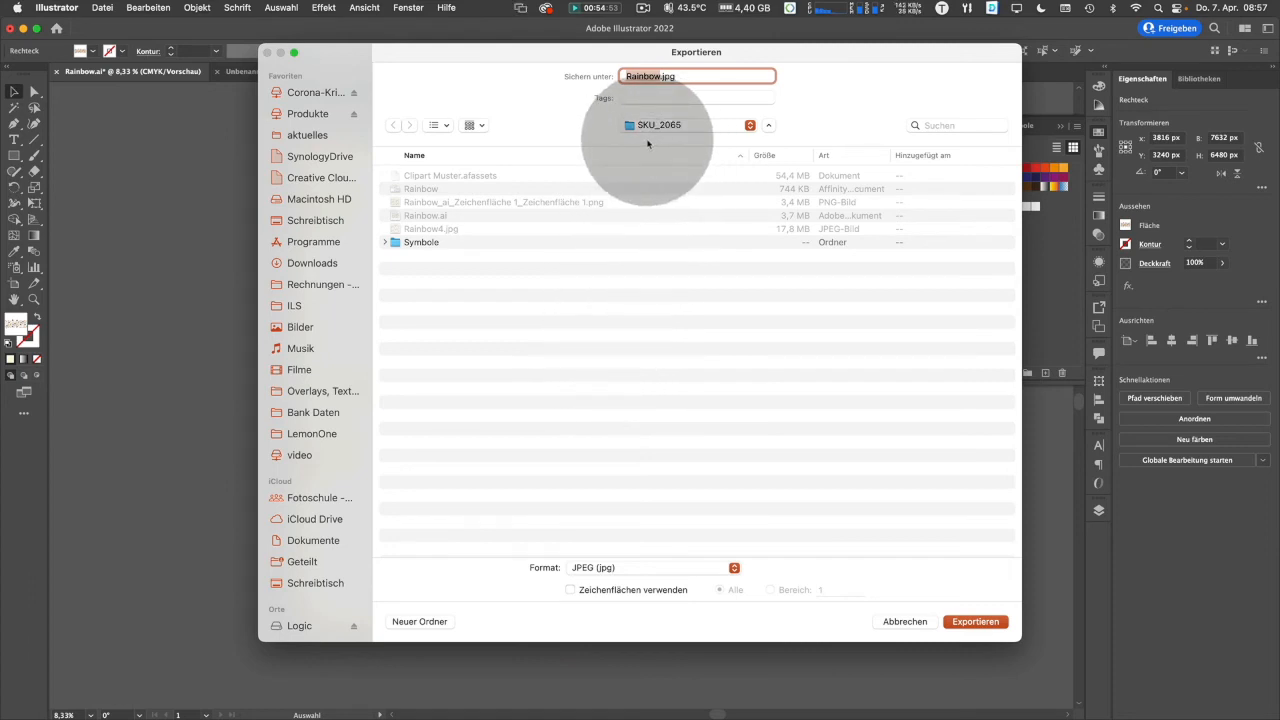
click(670, 127)
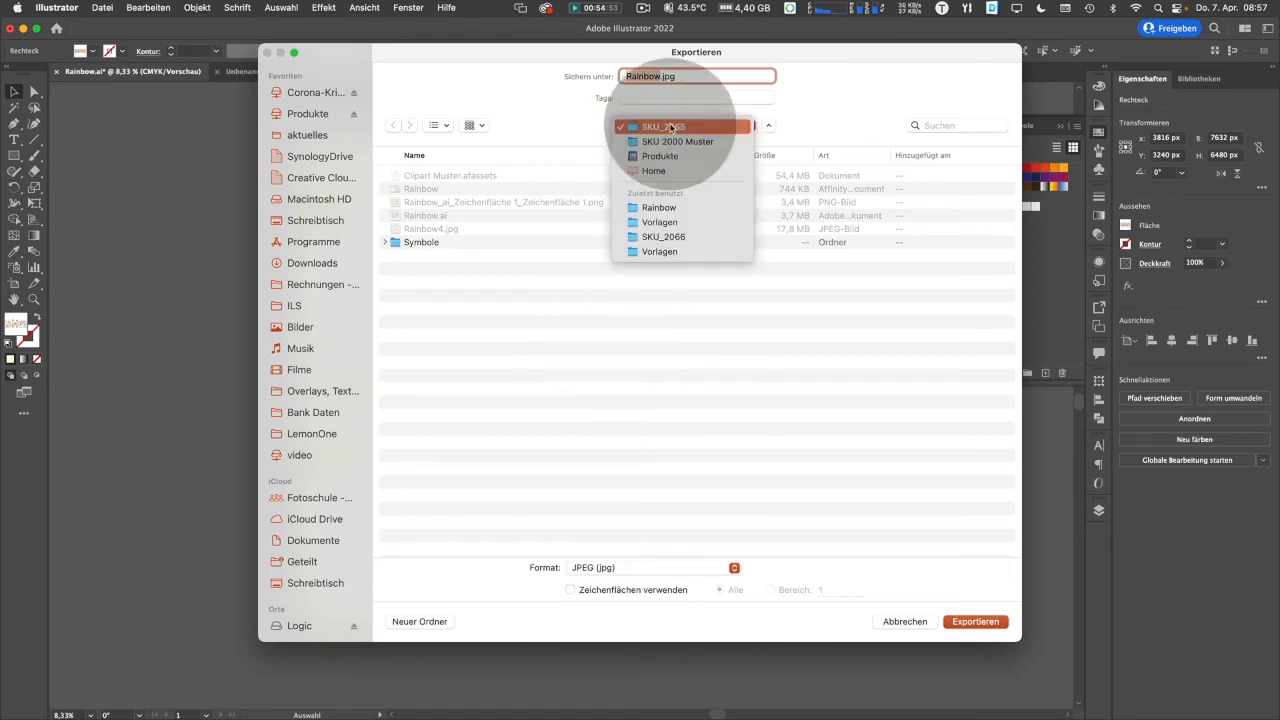
click(668, 207)
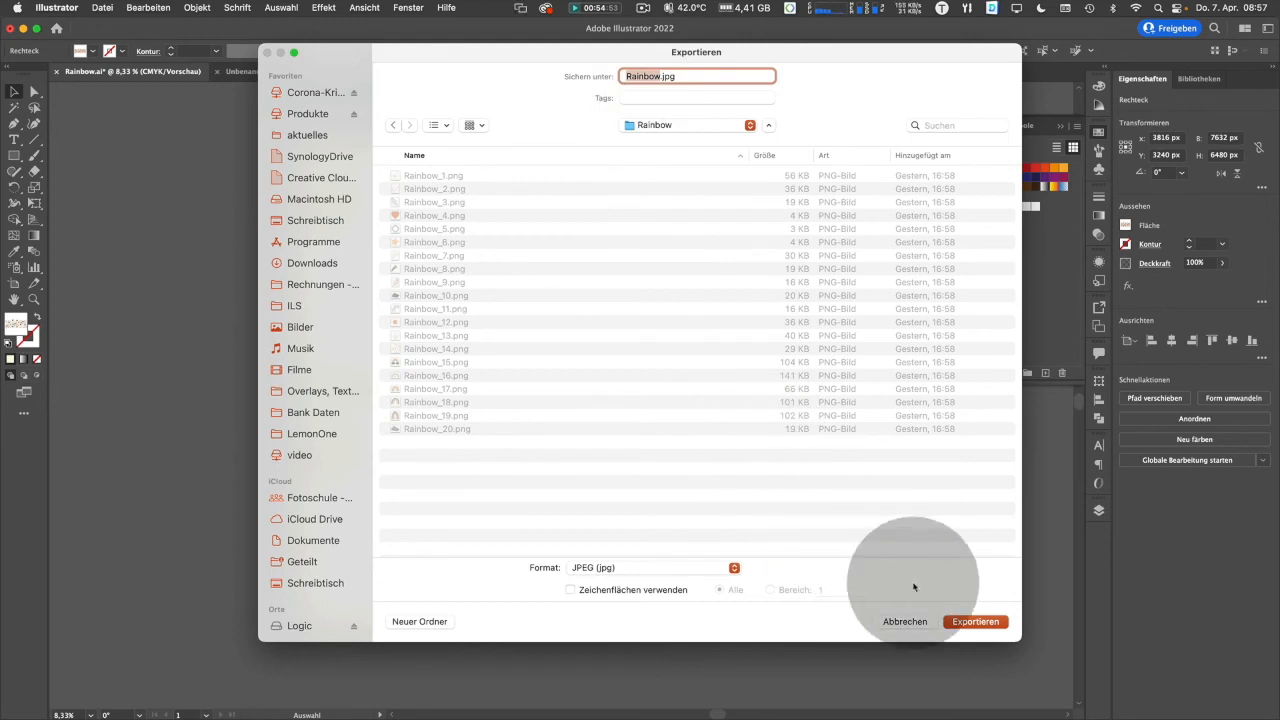
click(976, 622)
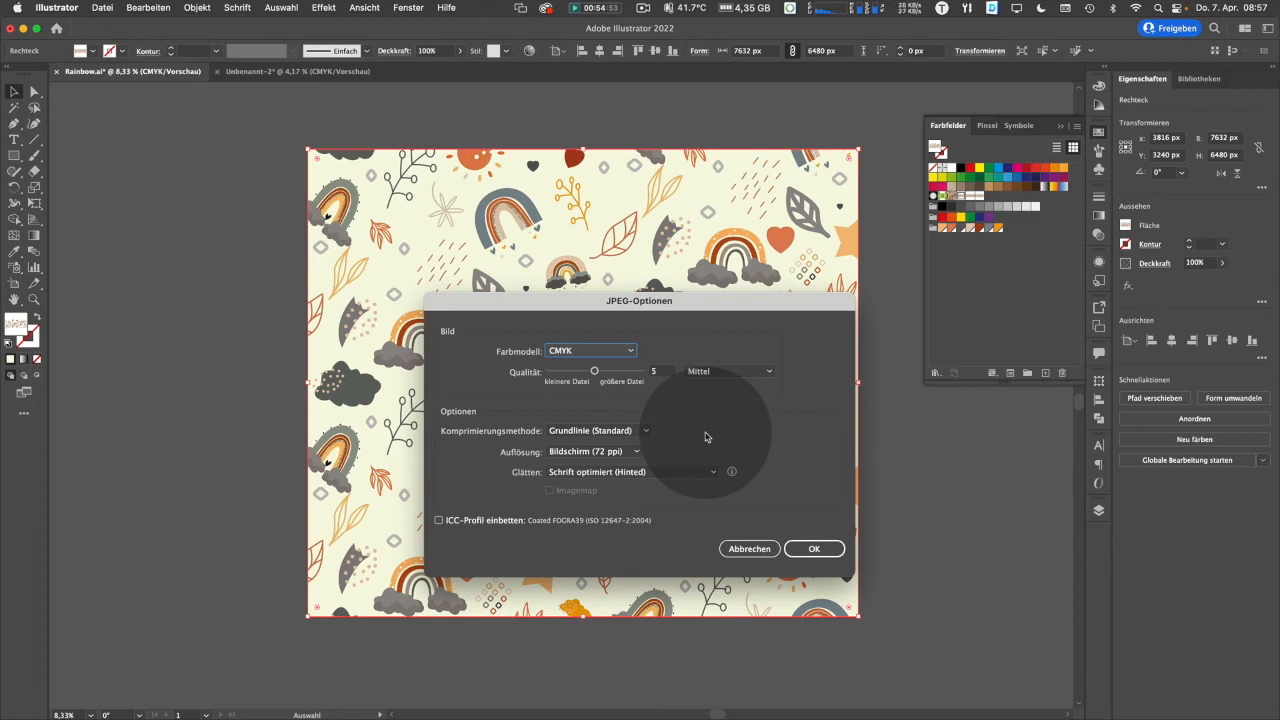
- Complete the JPEG export with the CMYK colour model, quality 5 (Mittel) and Bildschirm (72 ppi) resolution
click(626, 452)
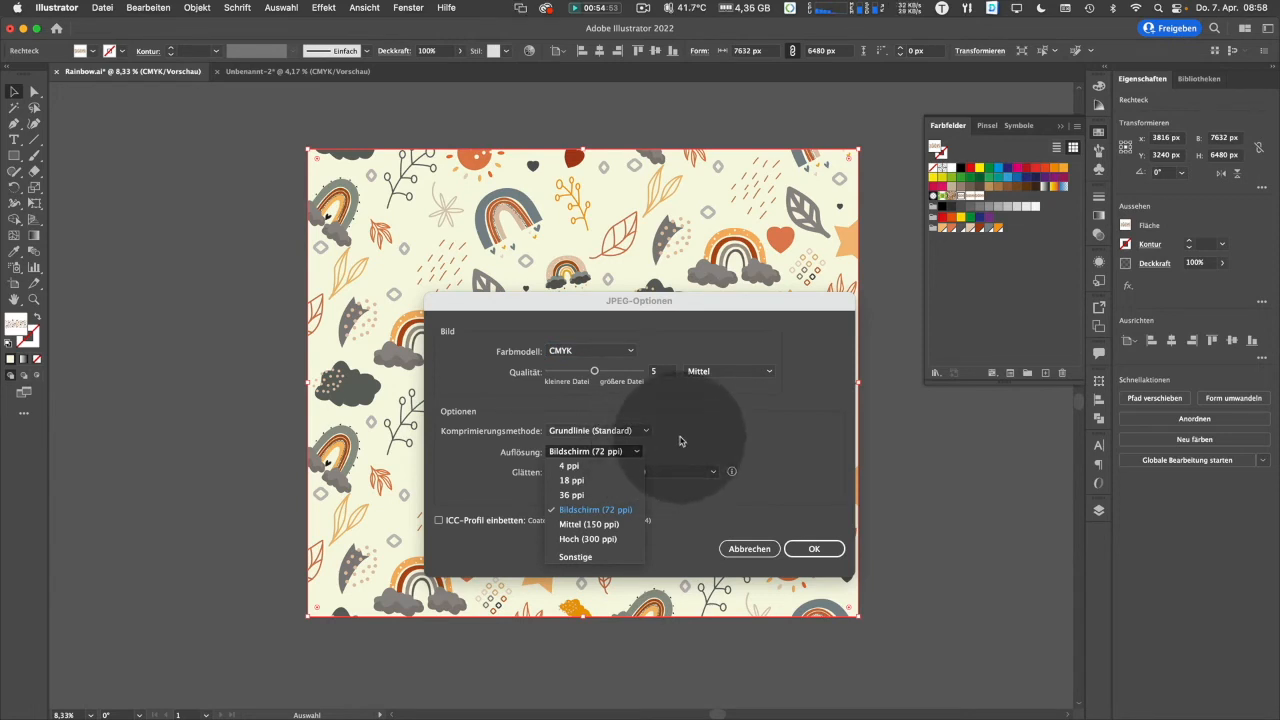
click(679, 438)
click(814, 550)
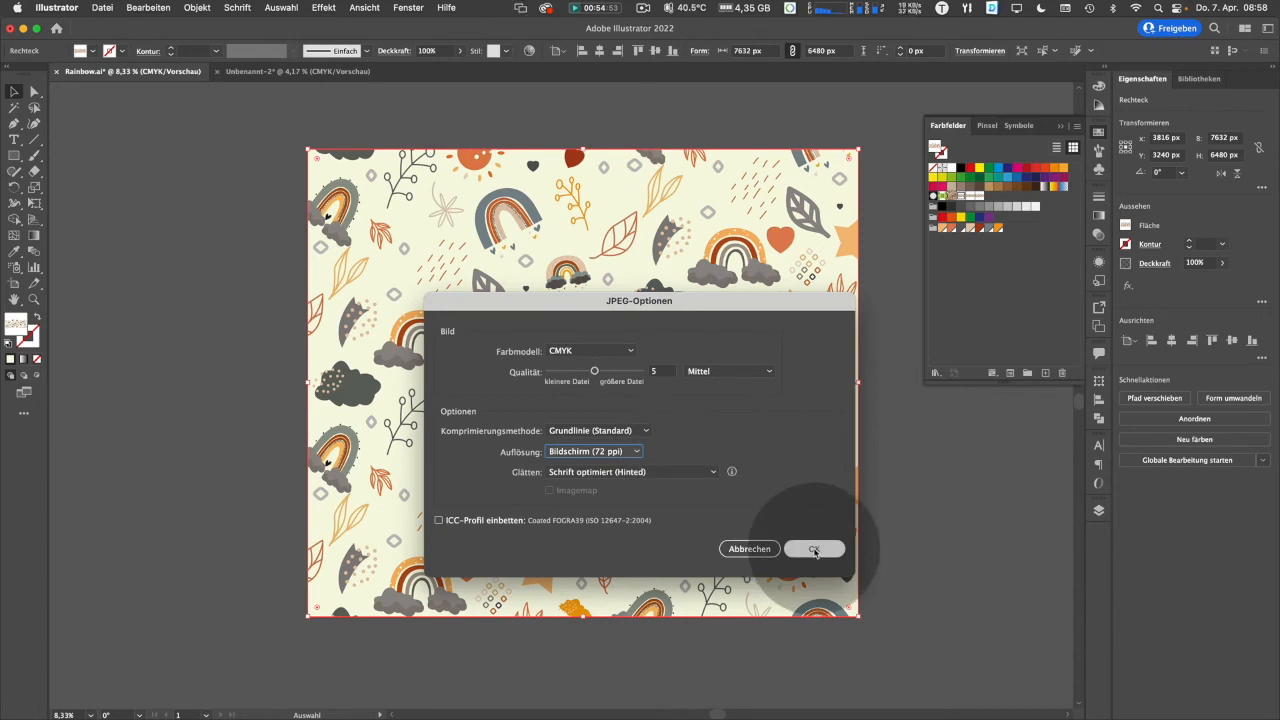
click(595, 372)
mouse_move(595, 372)
mouse_down()
mouse_move(641, 378)
mouse_move(560, 375)
mouse_move(612, 375)
mouse_move(600, 376)
mouse_up()
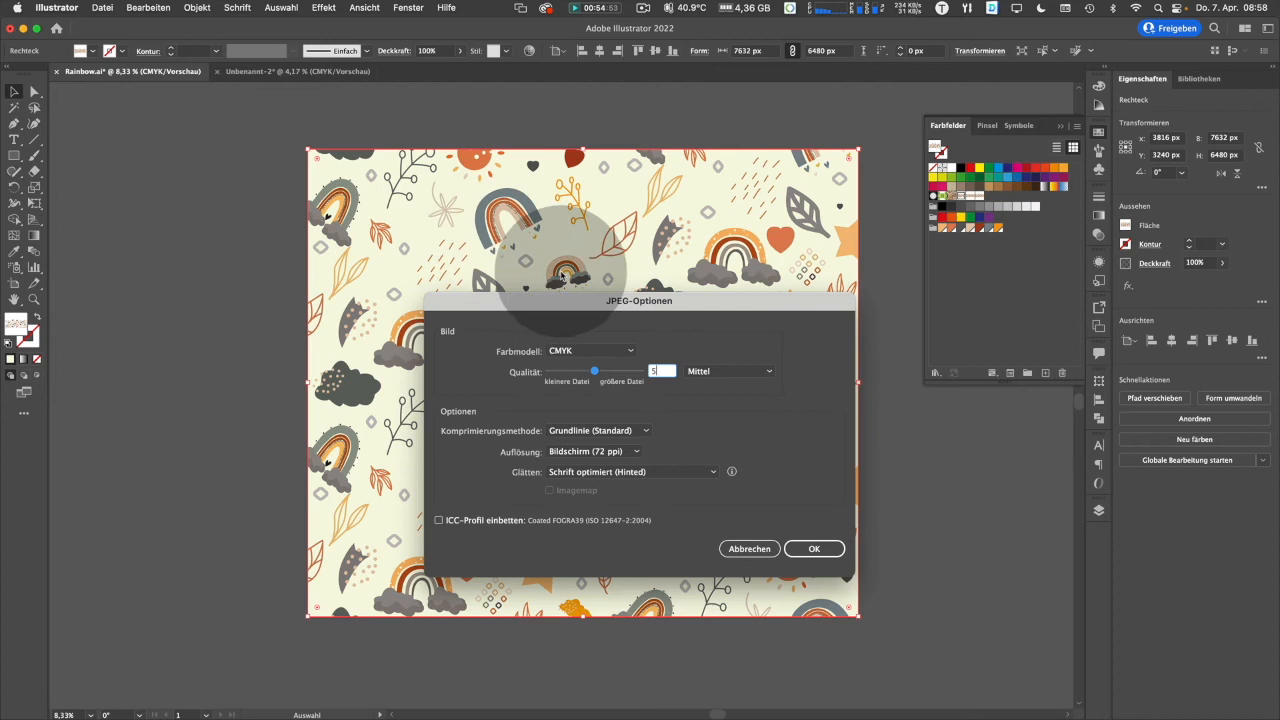
click(813, 549)
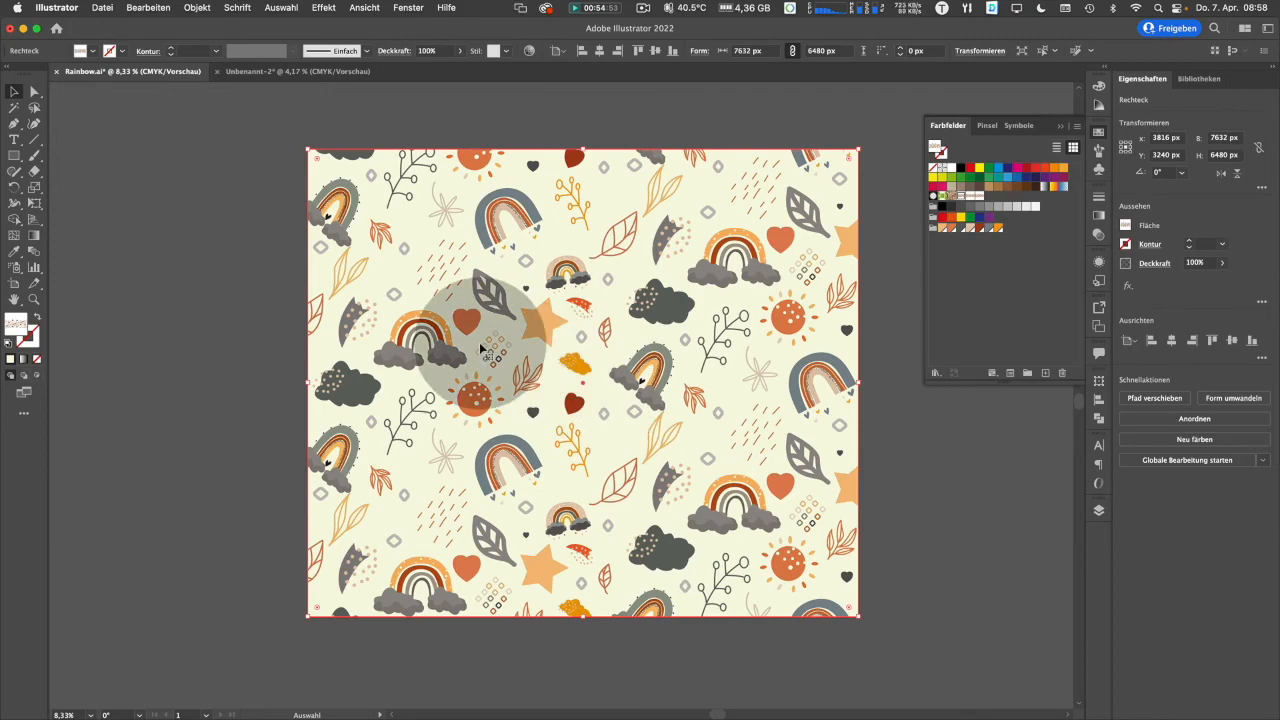
- Switch to Finder, preview the exported Rainbow.jpg from the Rainbow folder, and close the folder window
key(ctrl+Up)
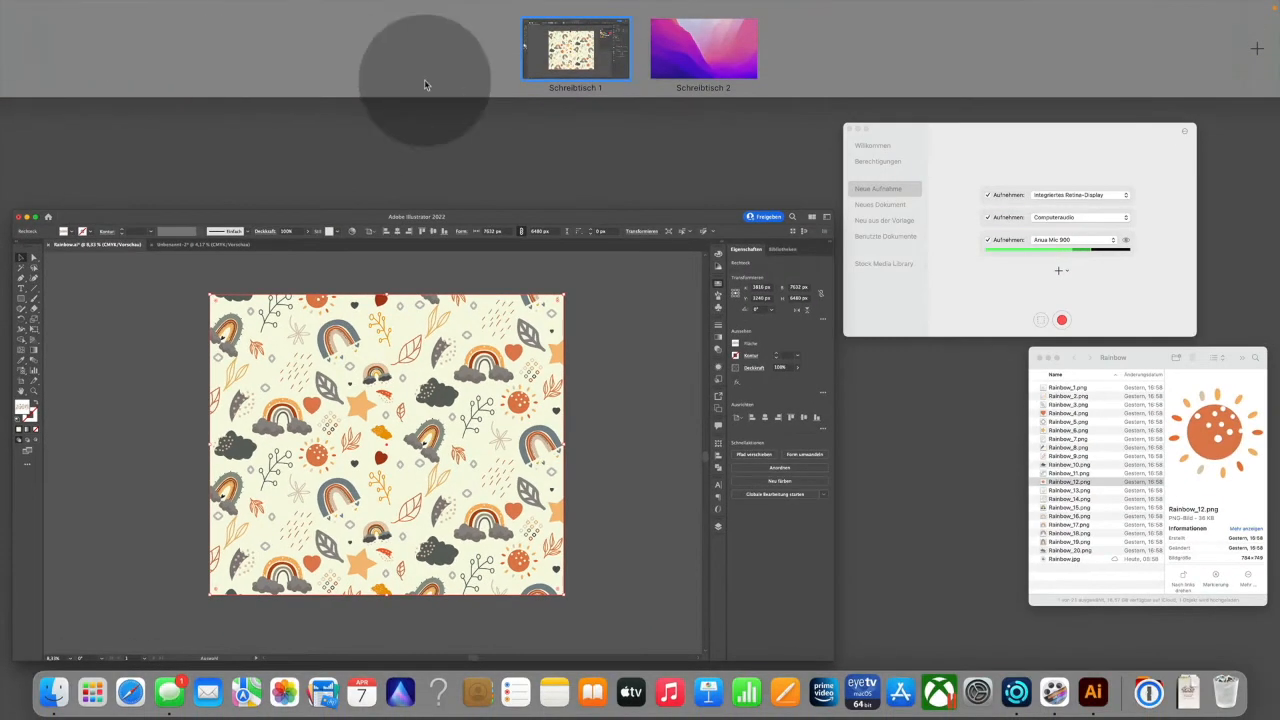
click(1131, 453)
drag(1014, 29, 673, 48)
click(620, 363)
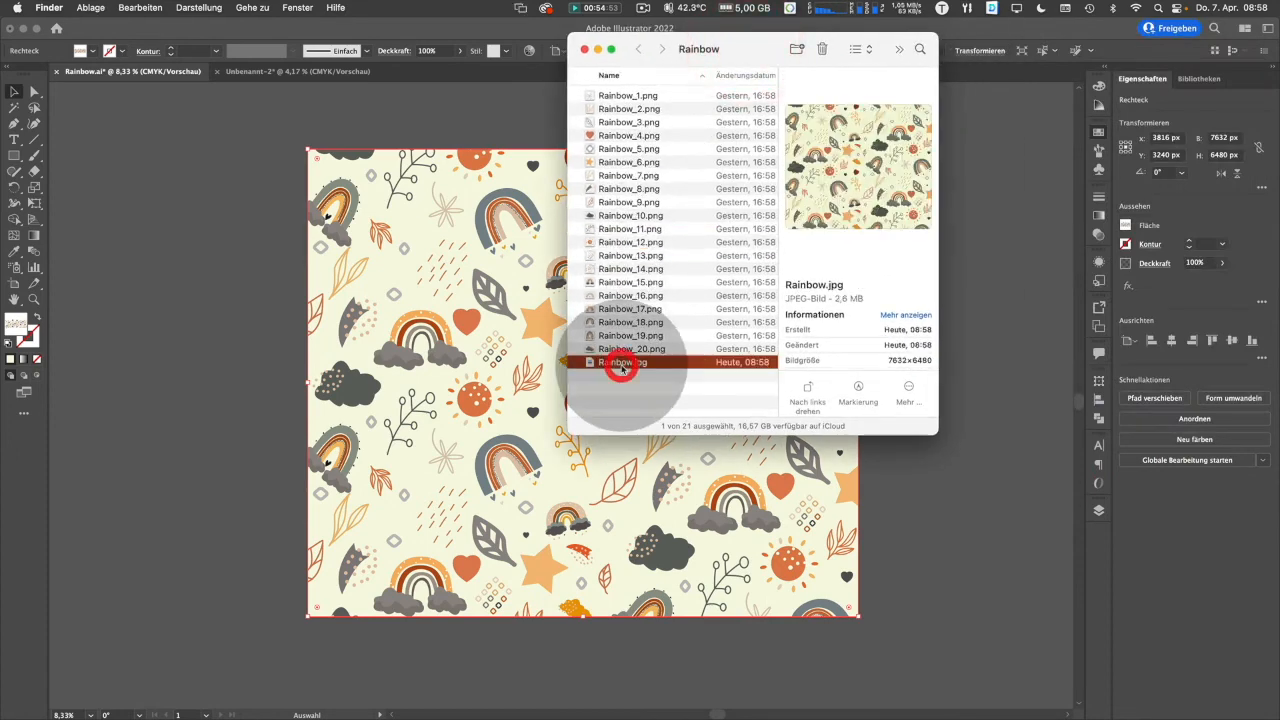
key(space)
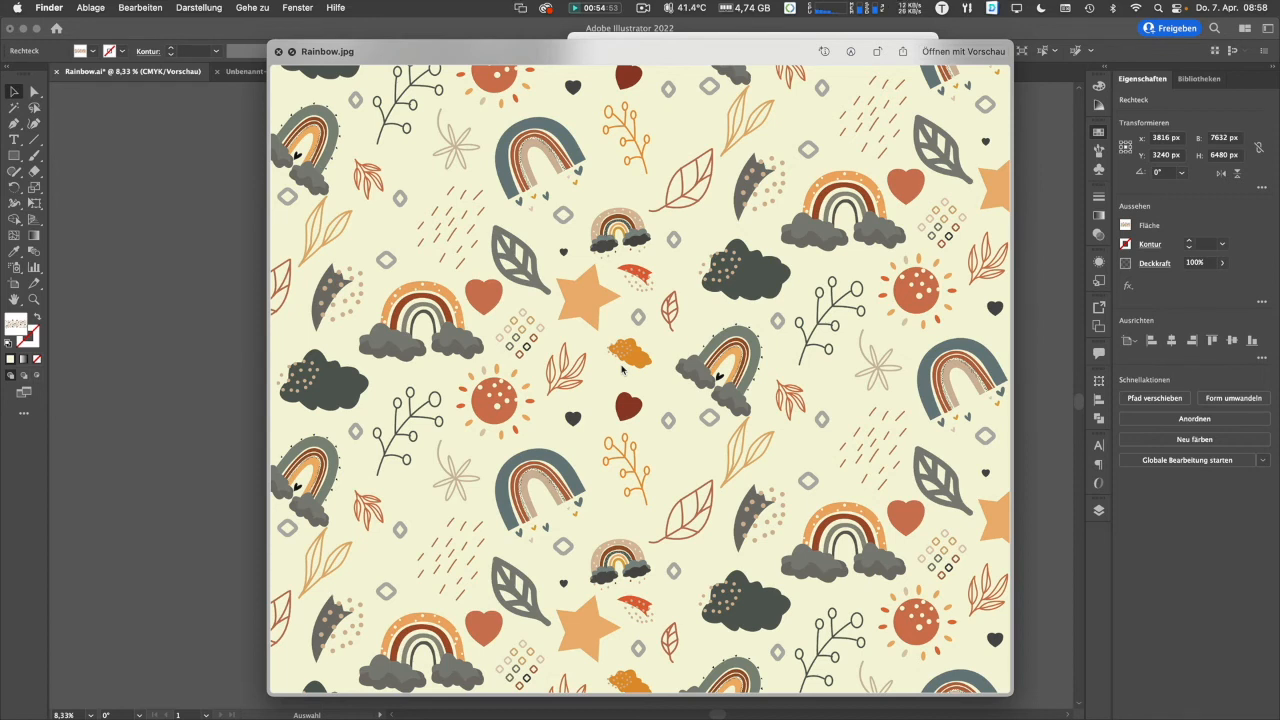
key(space)
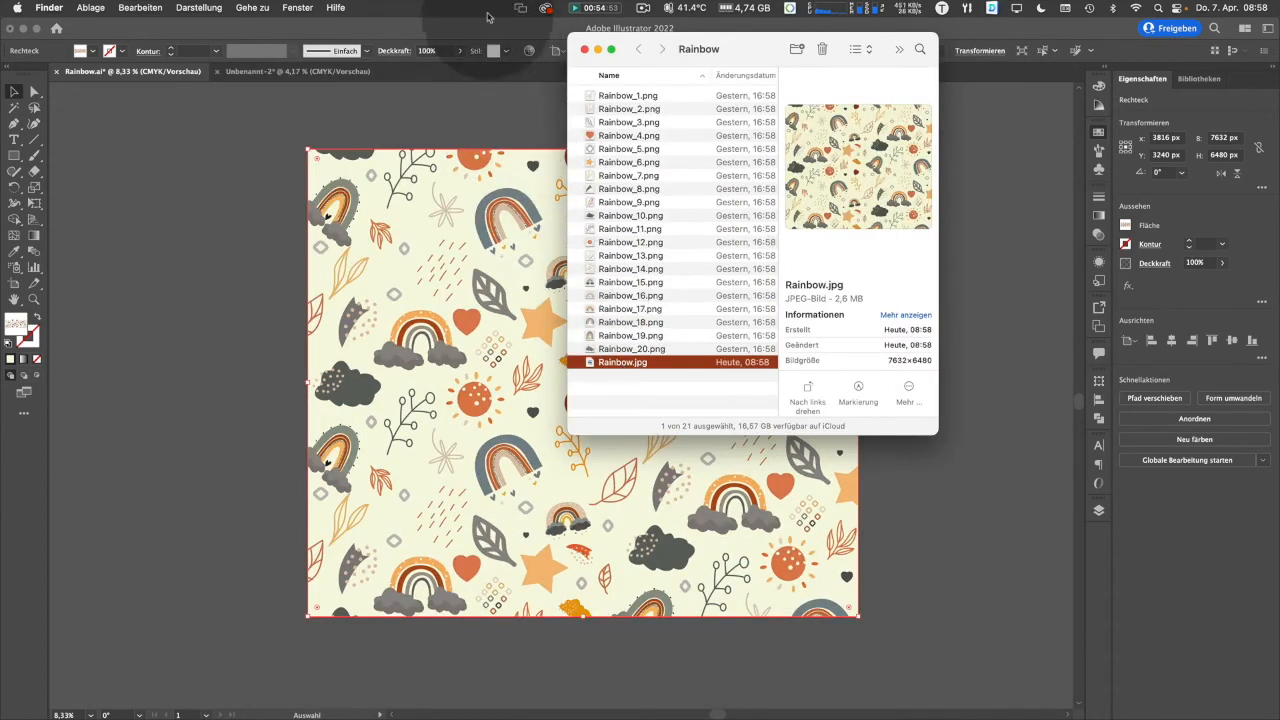
click(585, 49)
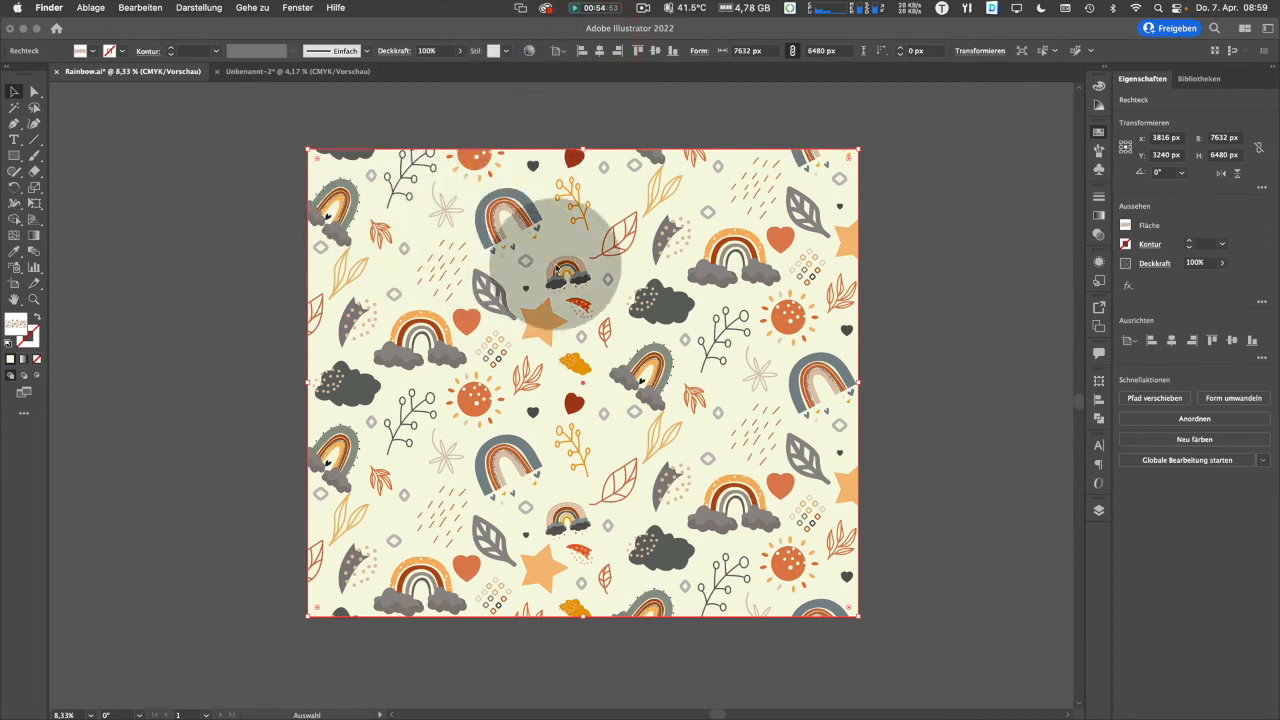
- Open the Neues Muster swatch for pattern editing, inspect its layers, and leave without saving
click(93, 52)
click(93, 52)
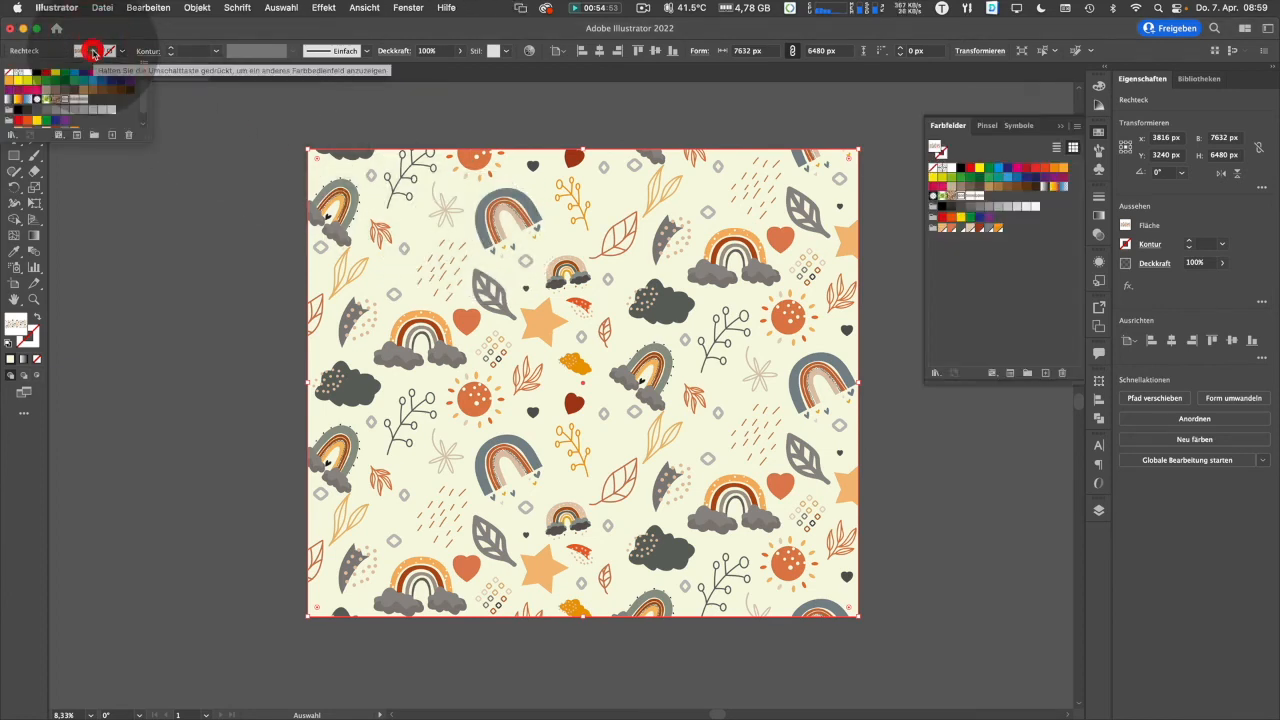
double_click(63, 101)
click(554, 272)
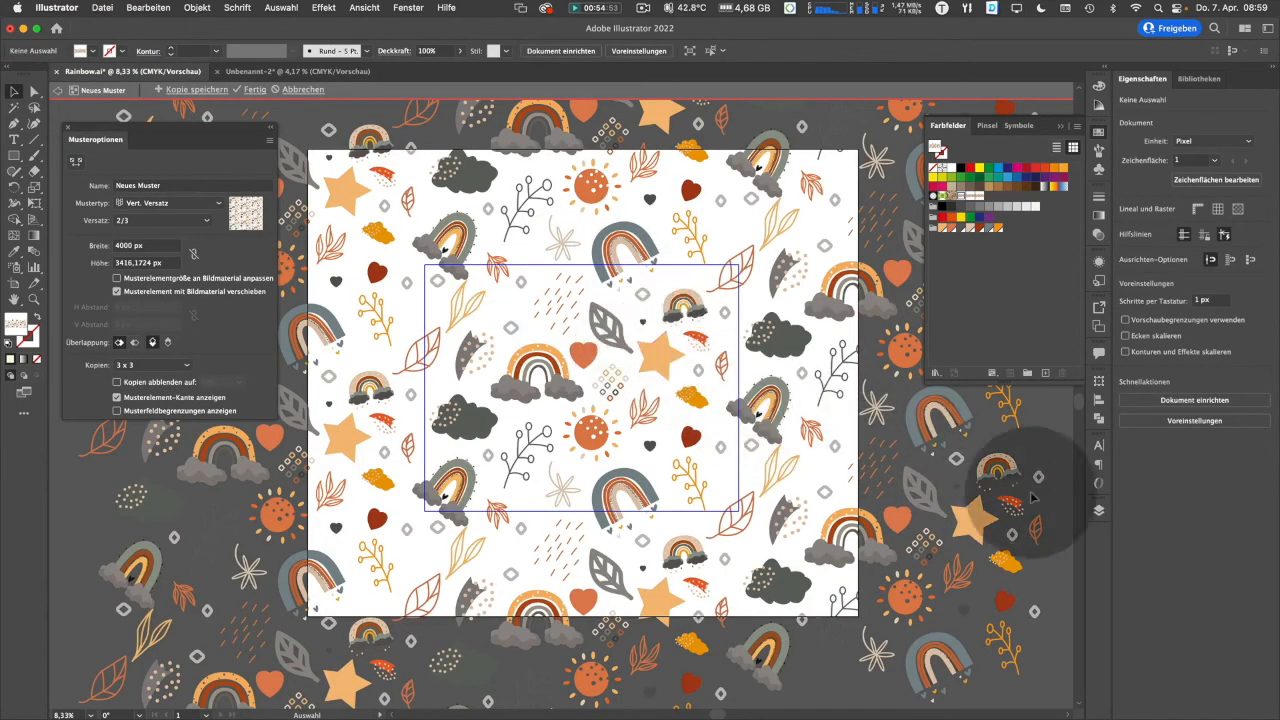
click(1098, 510)
click(981, 540)
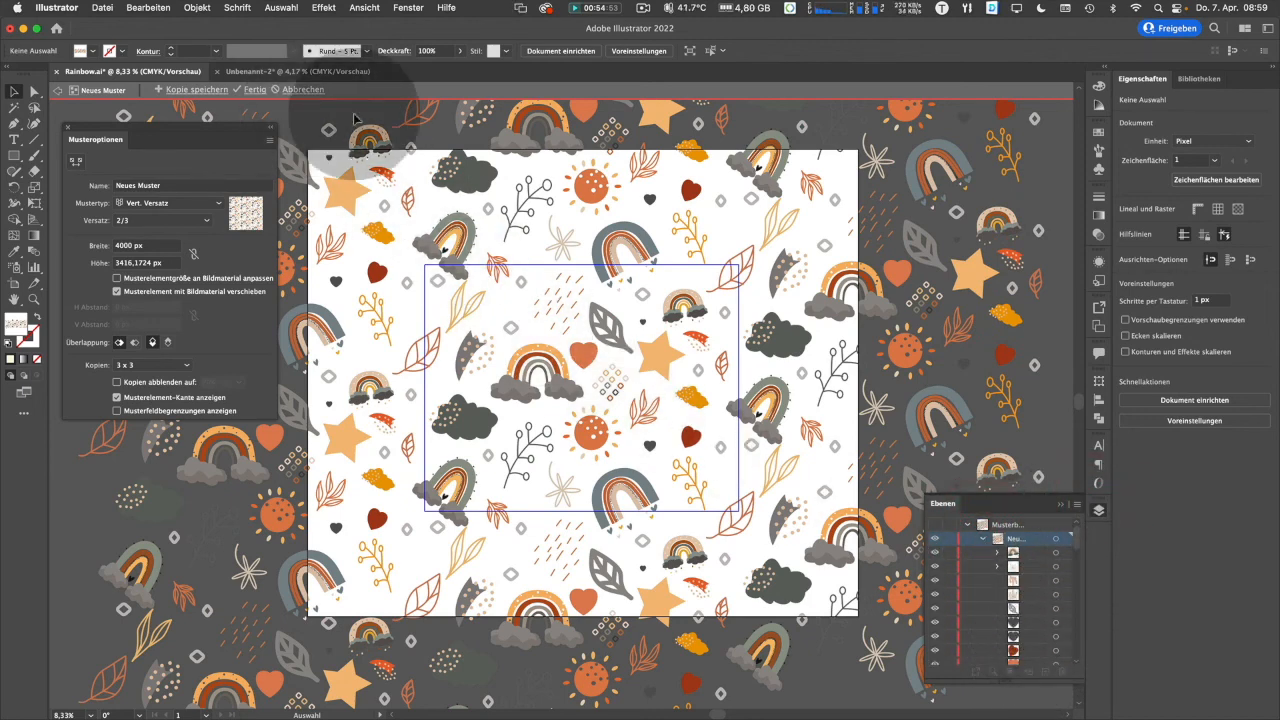
click(300, 90)
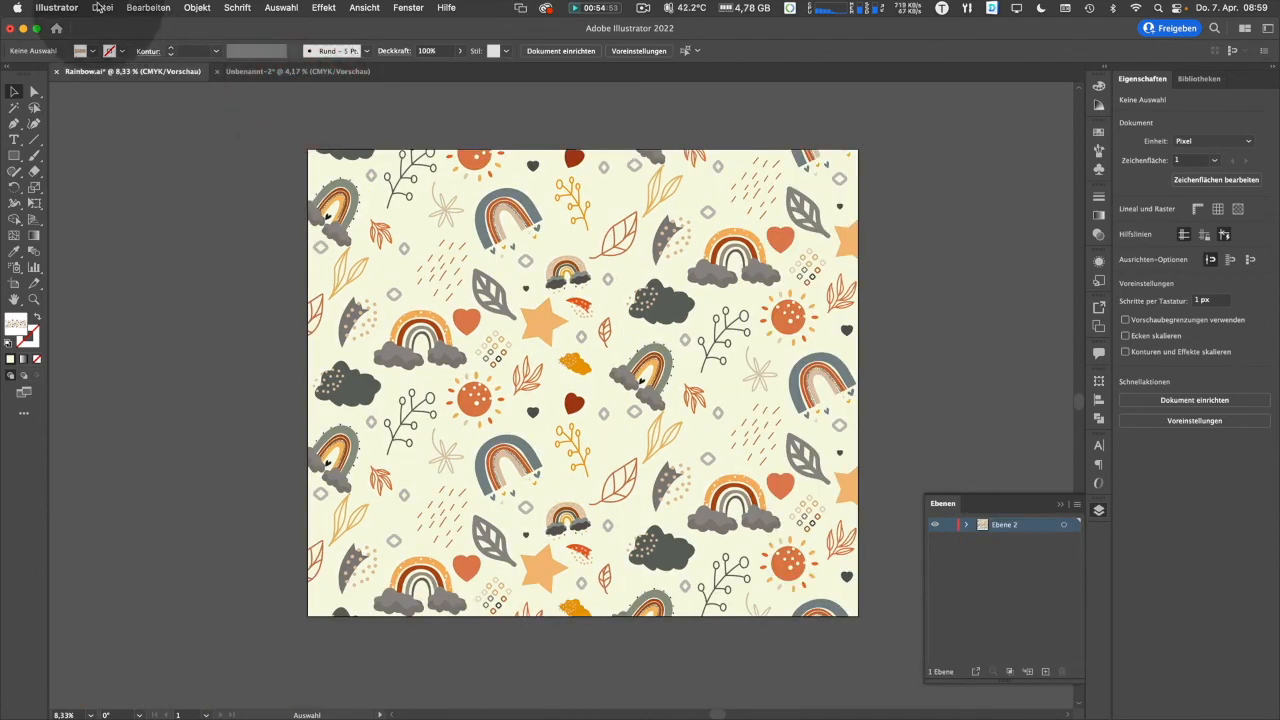
- Save the document as Rainbow.ai in the Rainbow folder, using the Illustrator 2020 version with PDF compatibility and compression
click(100, 9)
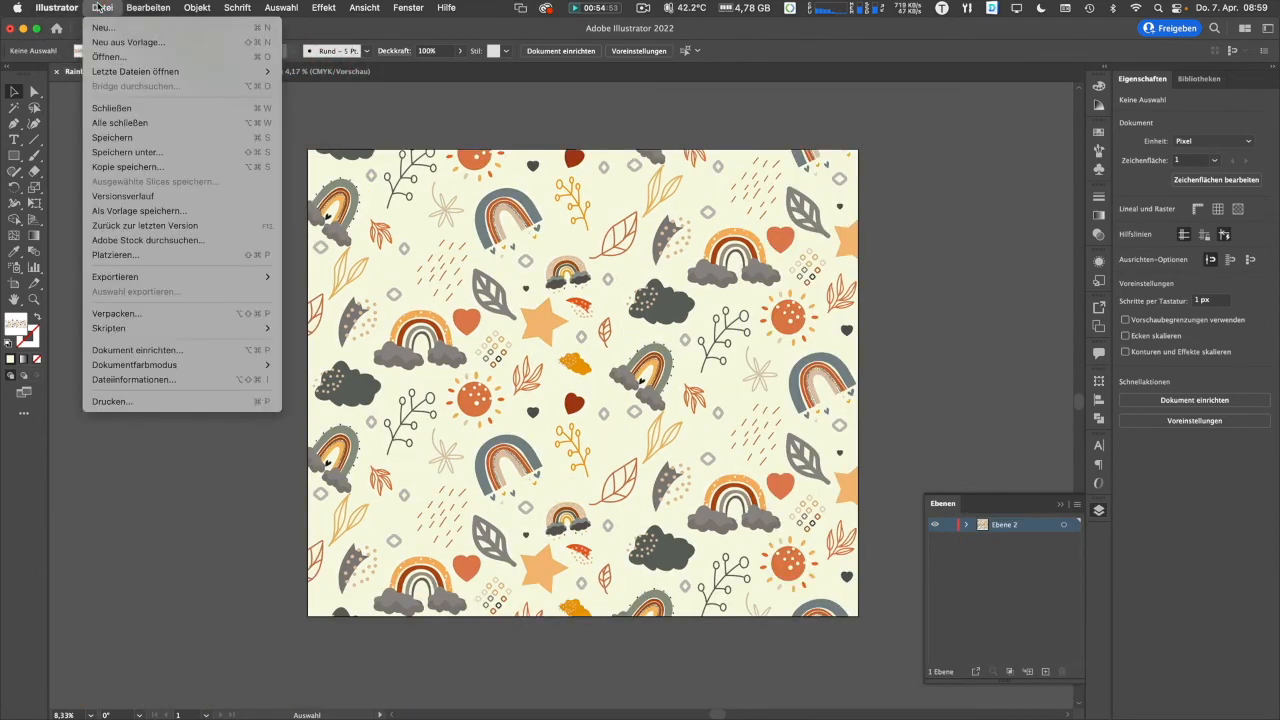
click(118, 140)
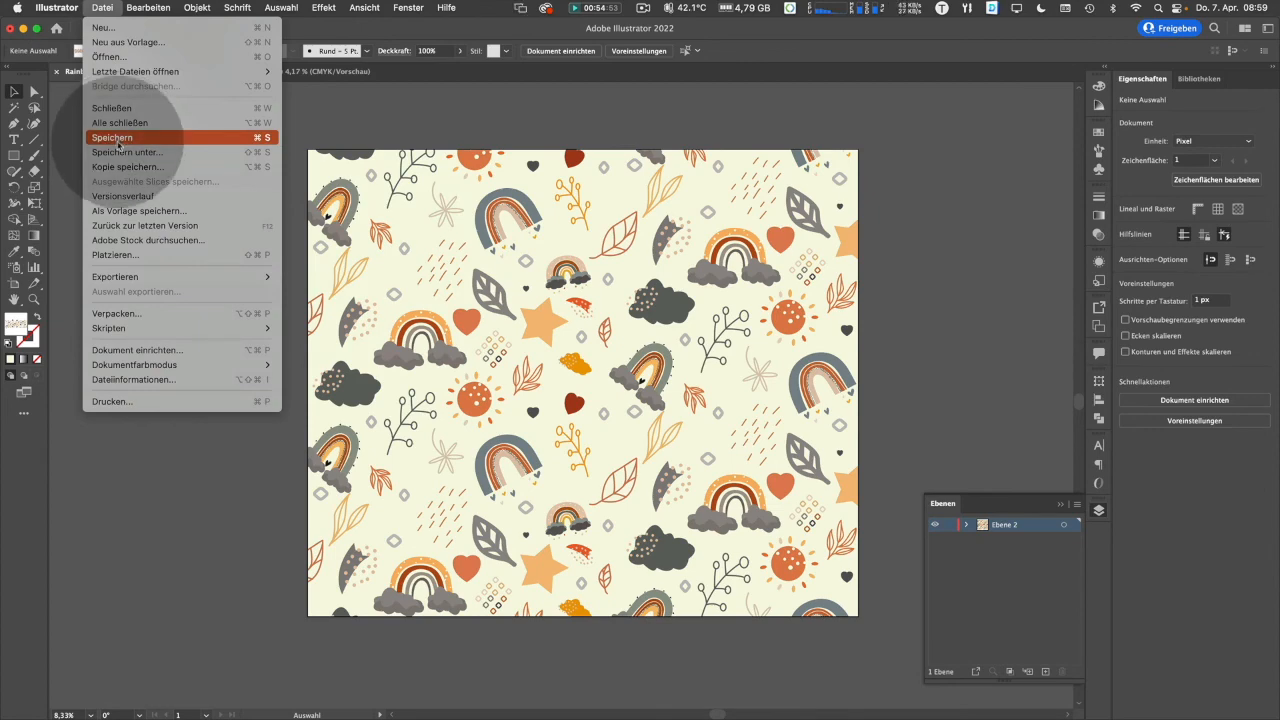
click(118, 150)
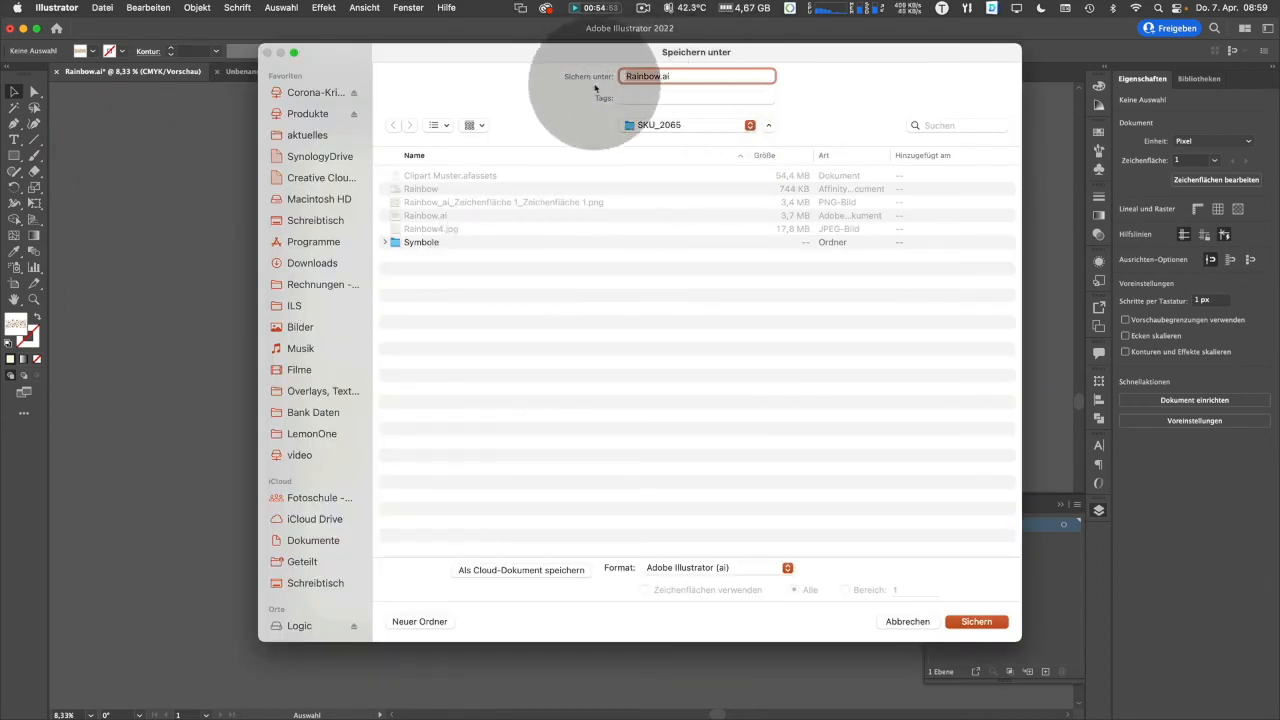
click(670, 126)
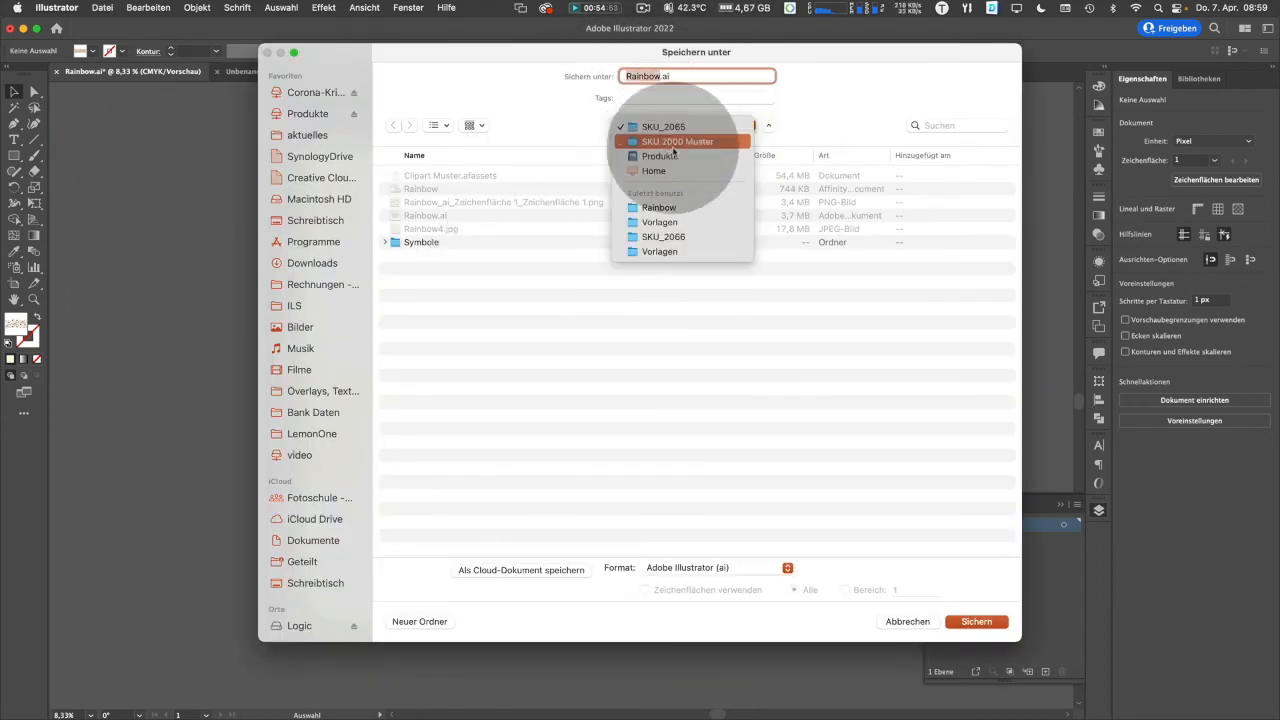
click(672, 207)
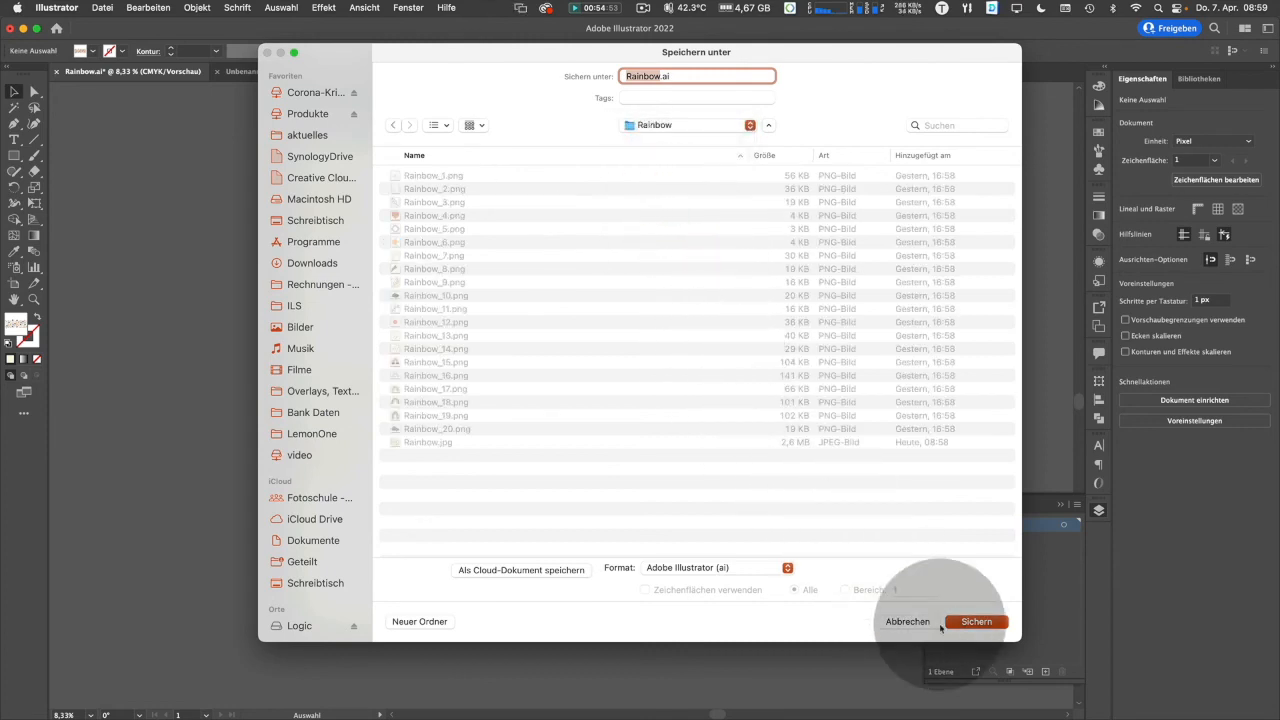
click(979, 622)
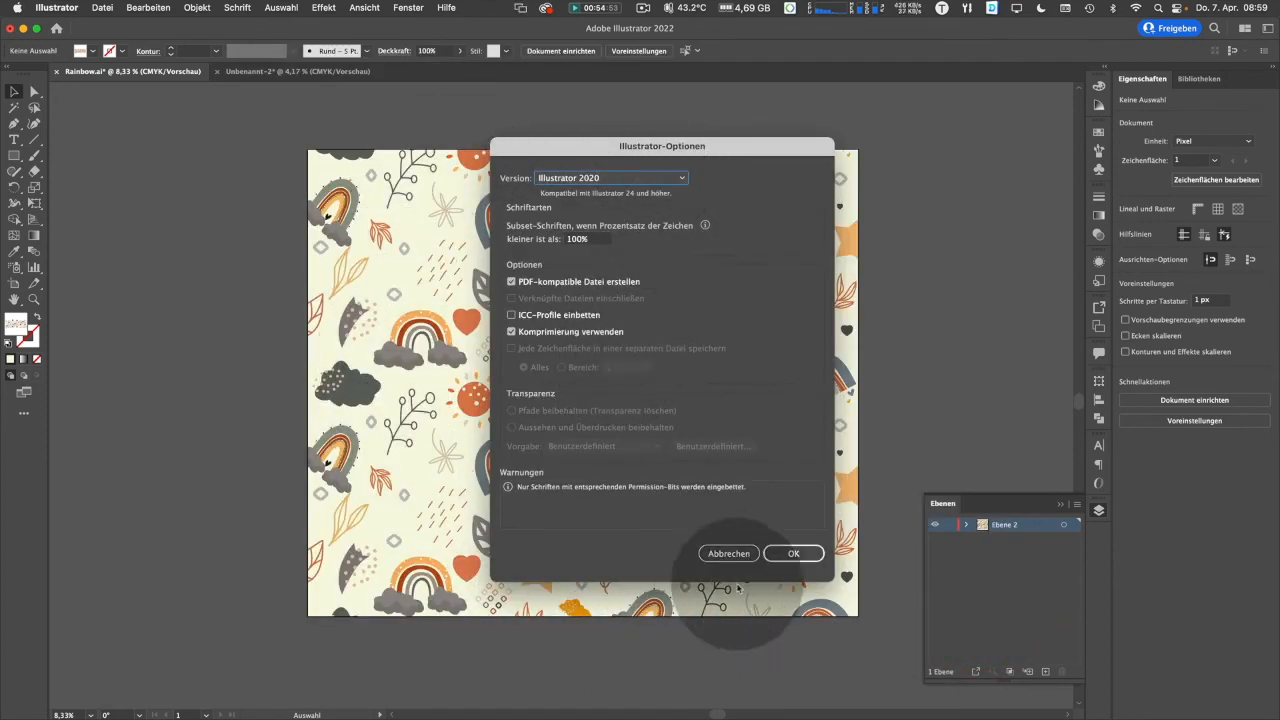
click(793, 553)
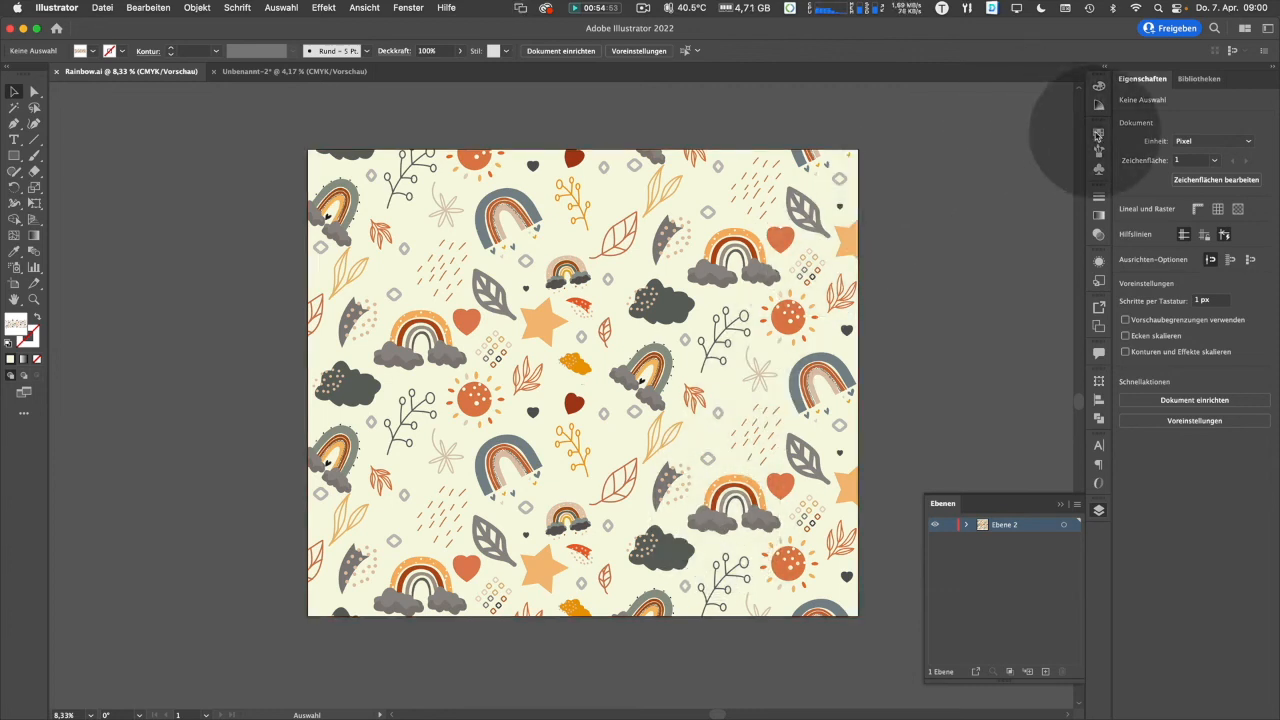
- Display the document's colour swatches, open the Neues Muster swatch for pattern editing to view it, and finish editing without changes
click(1098, 134)
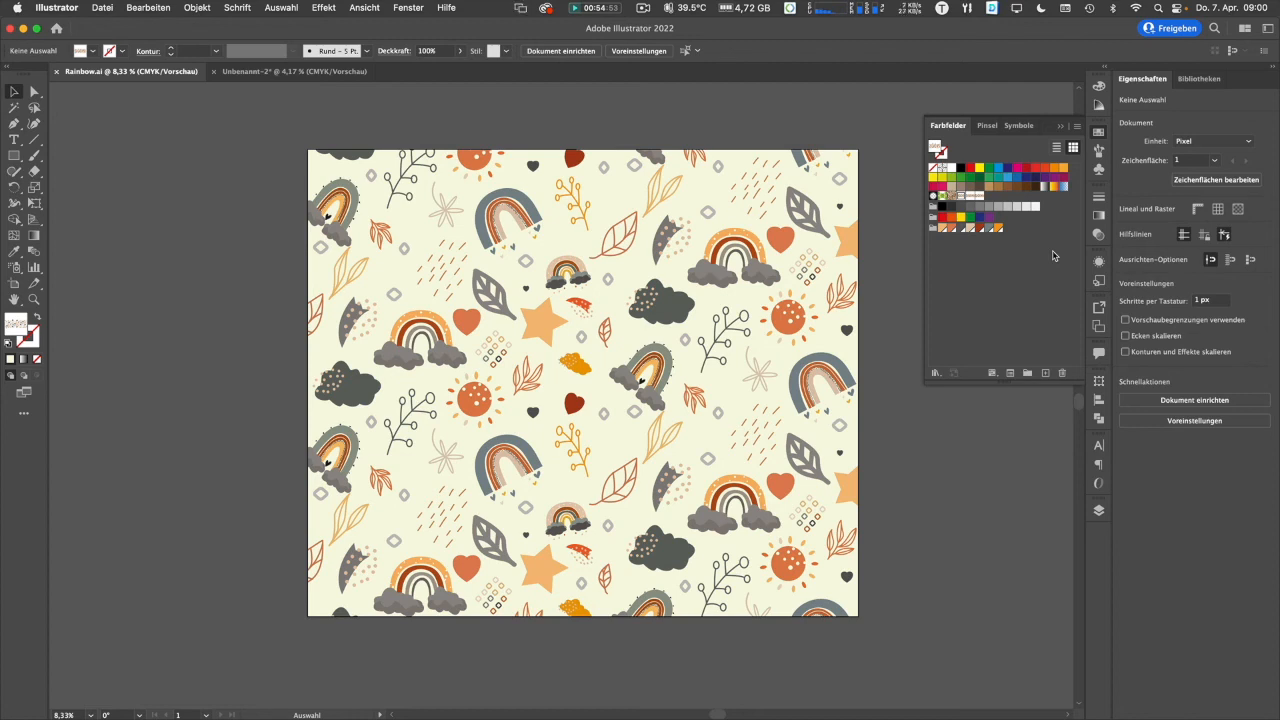
click(1029, 254)
click(1020, 256)
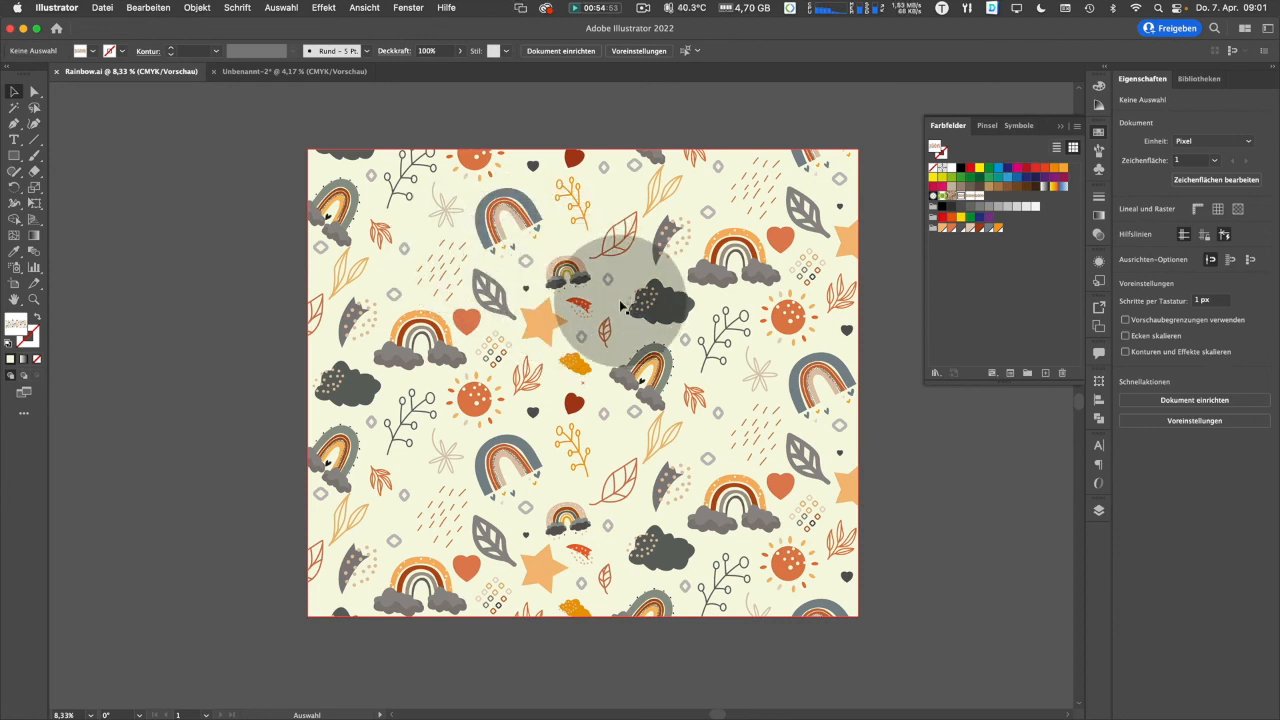
click(81, 50)
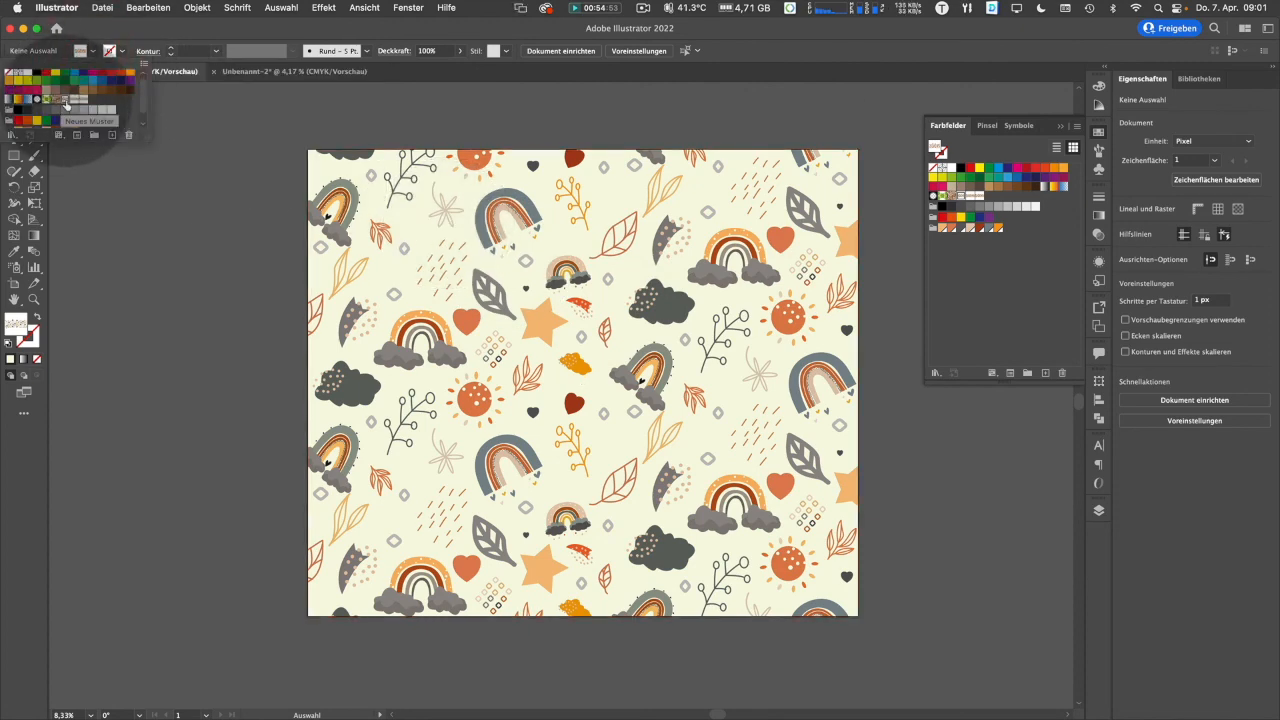
double_click(62, 102)
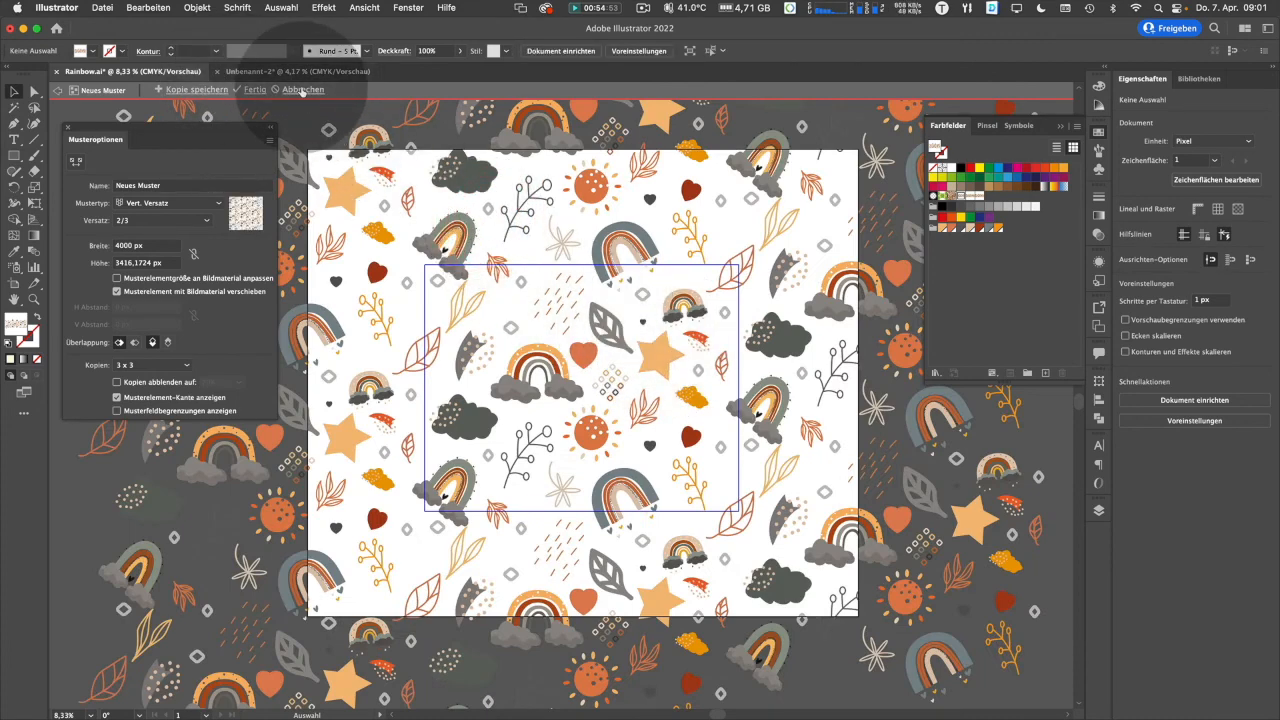
click(255, 89)
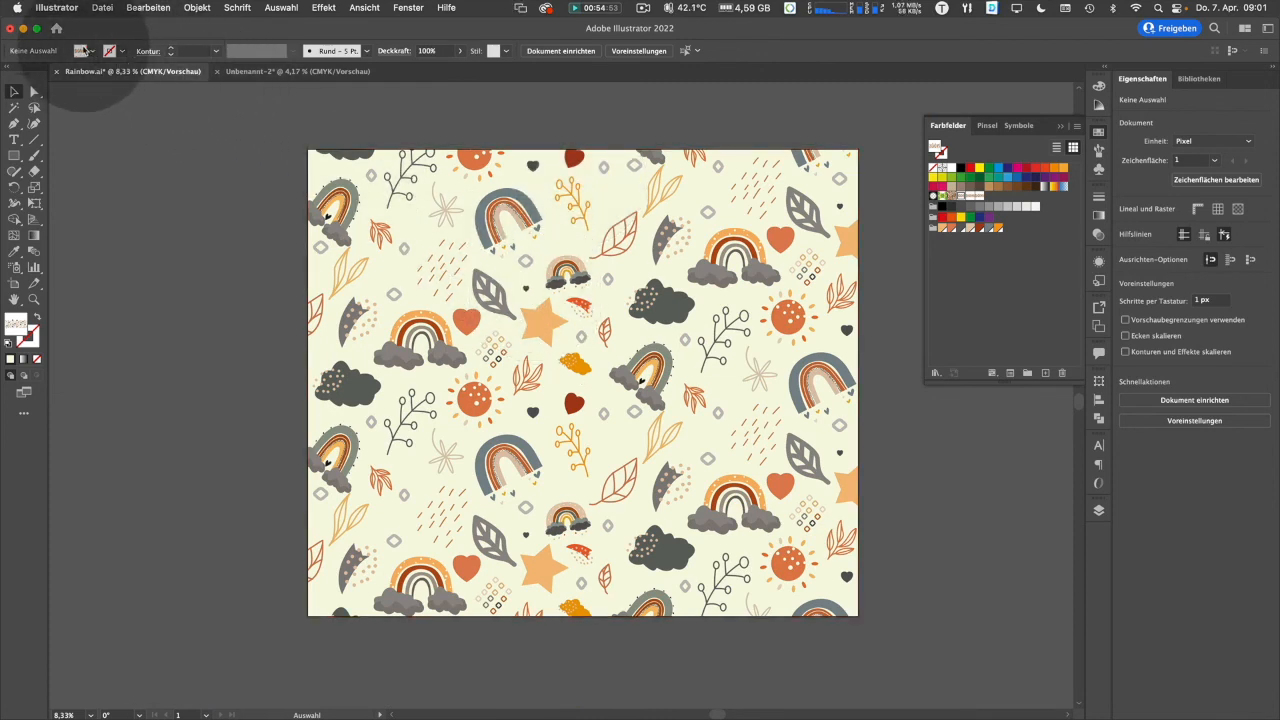
- Reopen the Neues Muster swatch from the fill swatches for pattern editing
click(92, 50)
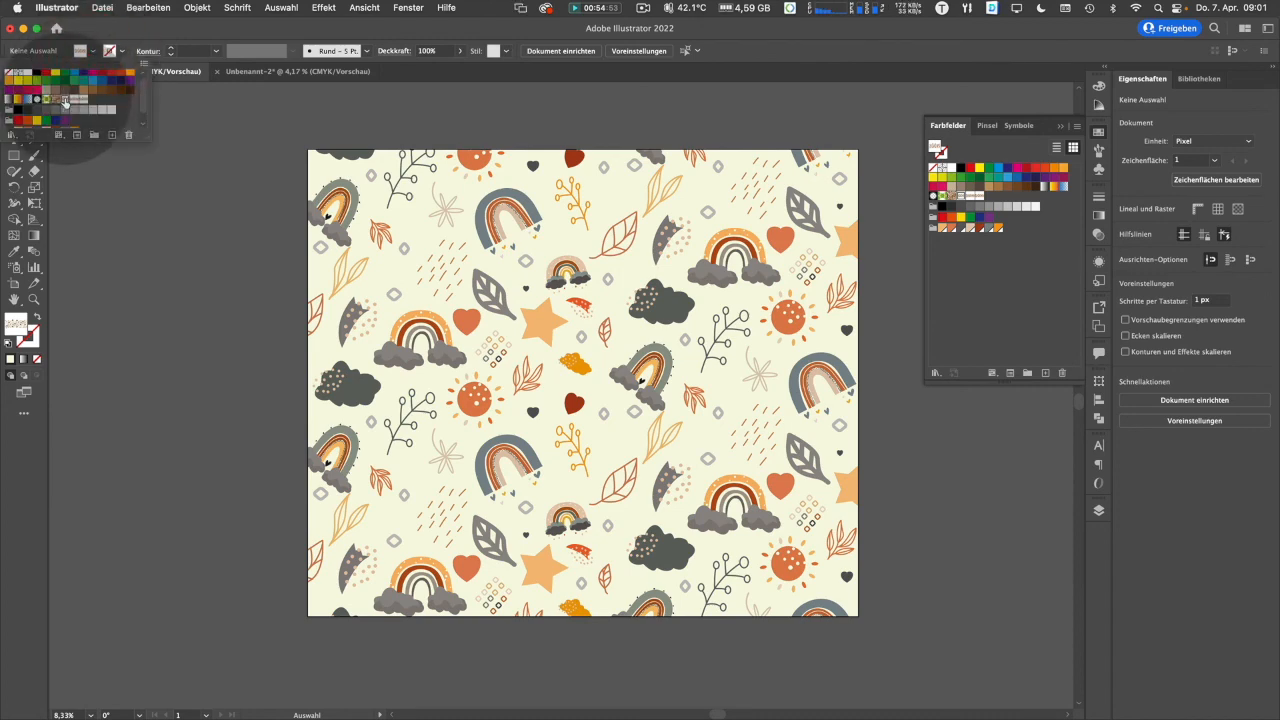
double_click(66, 100)
click(592, 261)
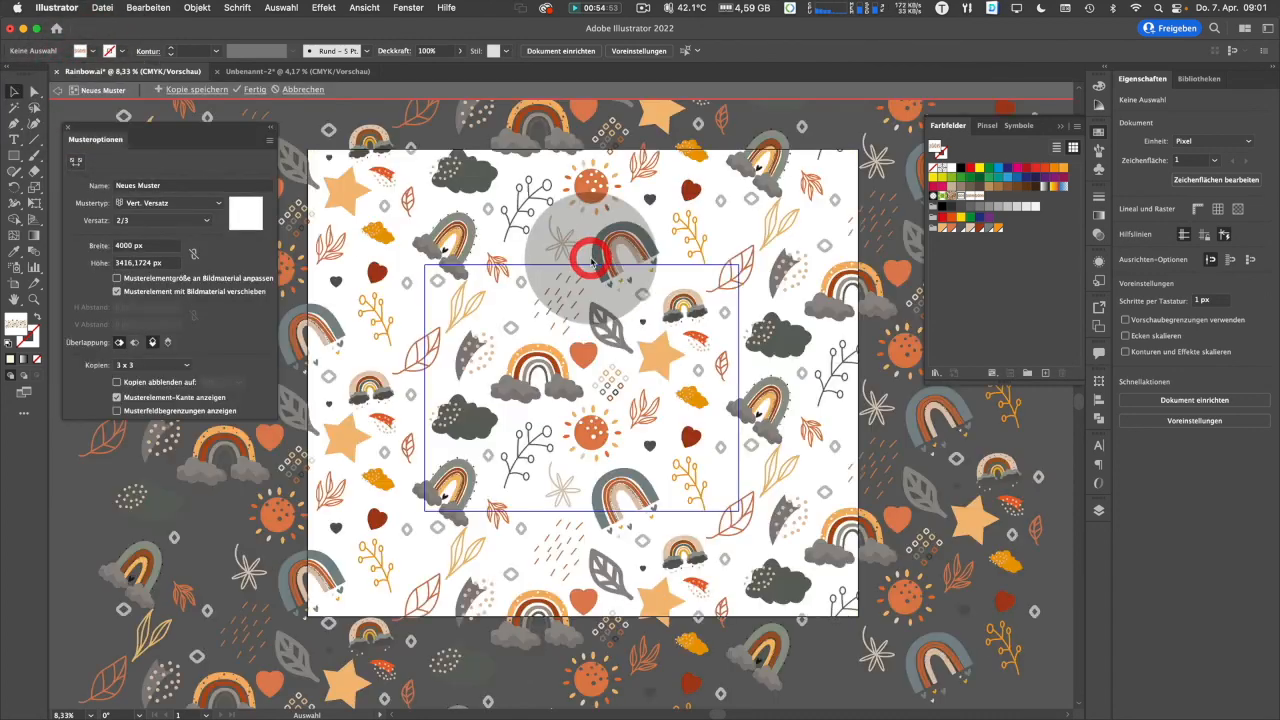
- Try the dark red and grey-blue swatches on the large star in the pattern tile, and return its fill to light orange
click(656, 350)
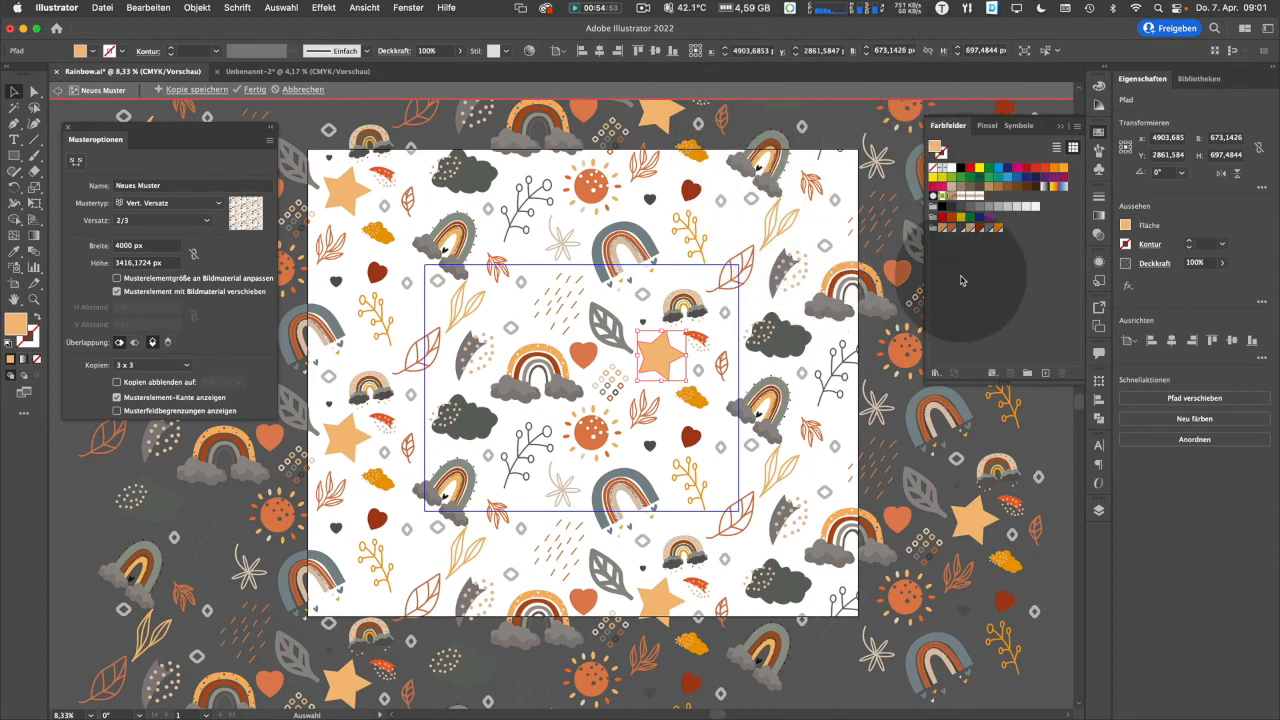
click(981, 229)
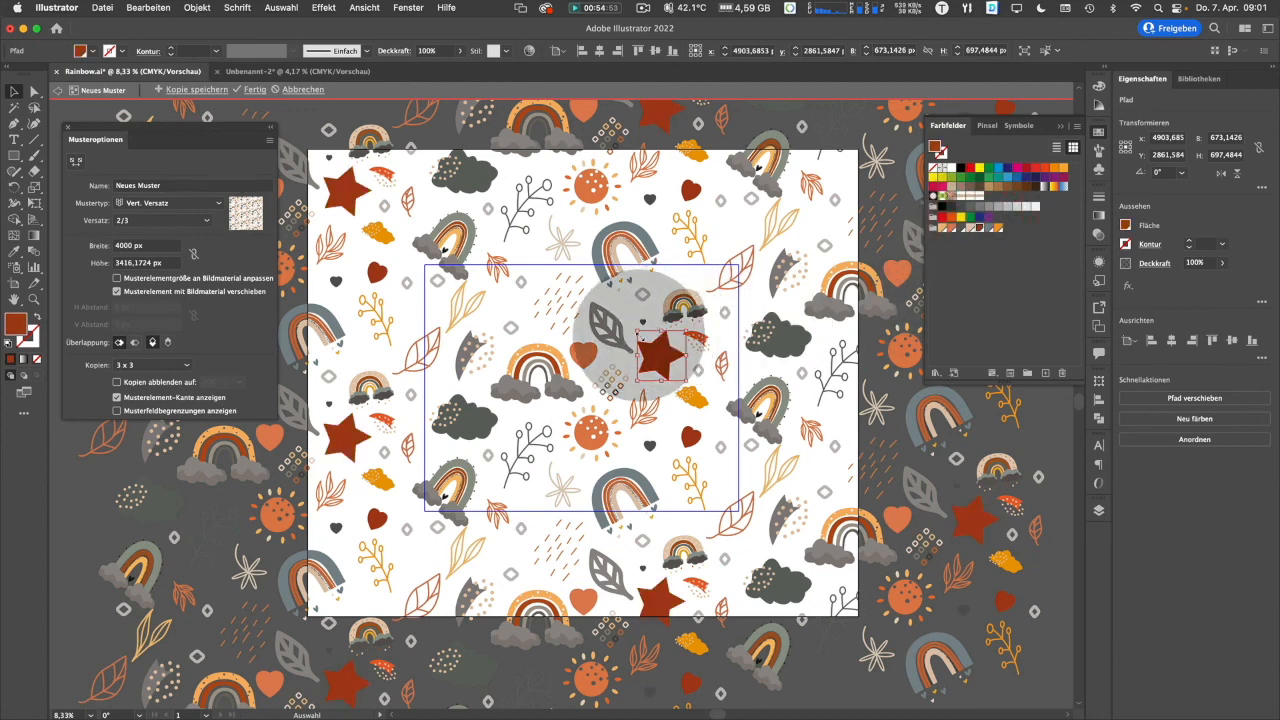
click(988, 229)
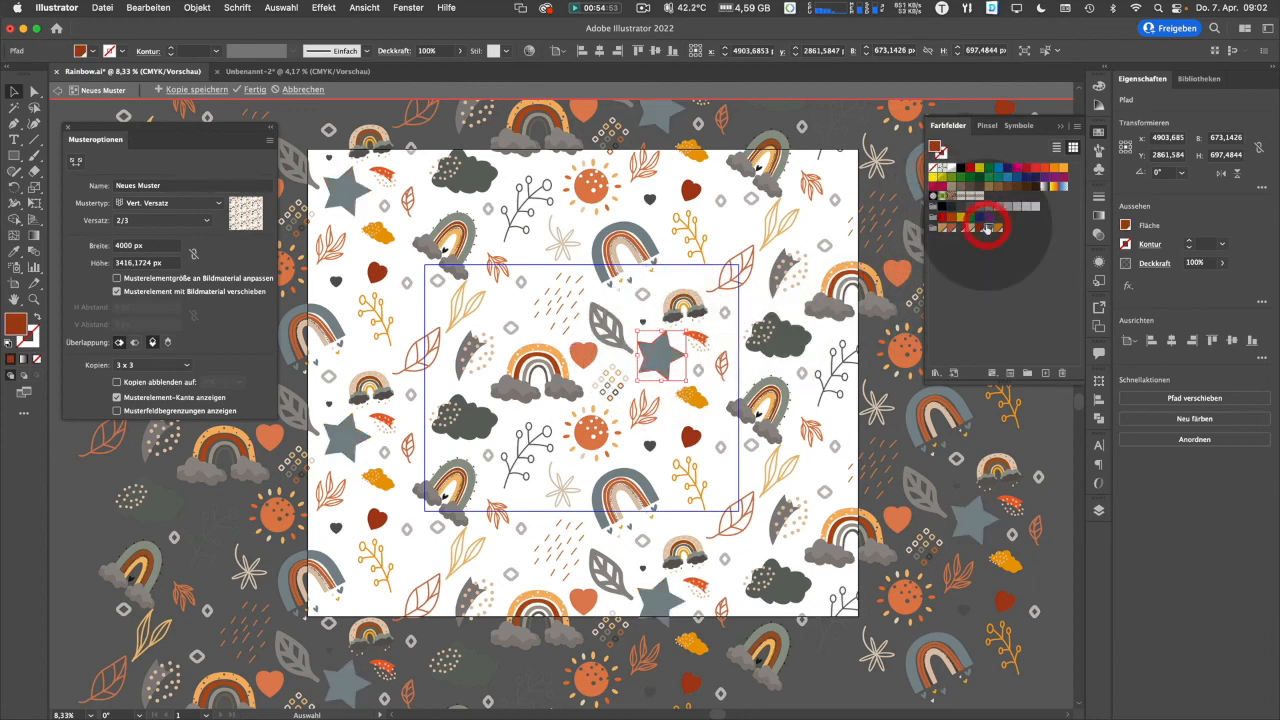
click(942, 228)
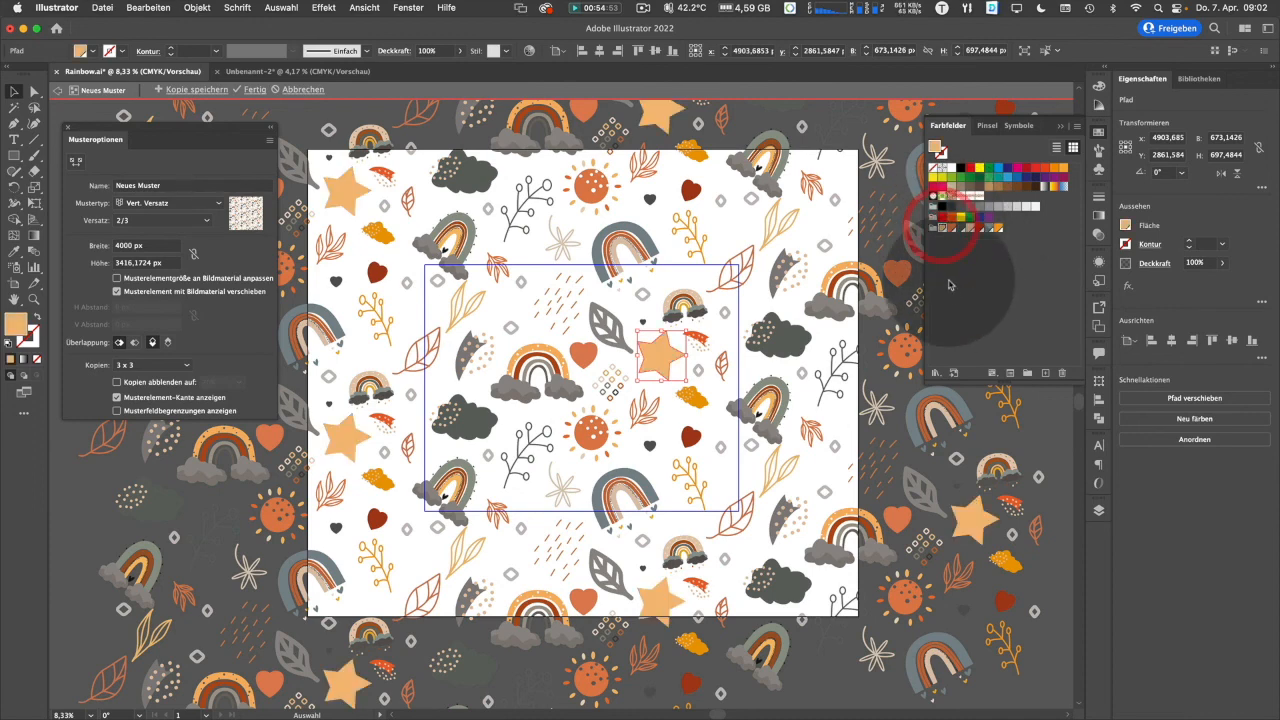